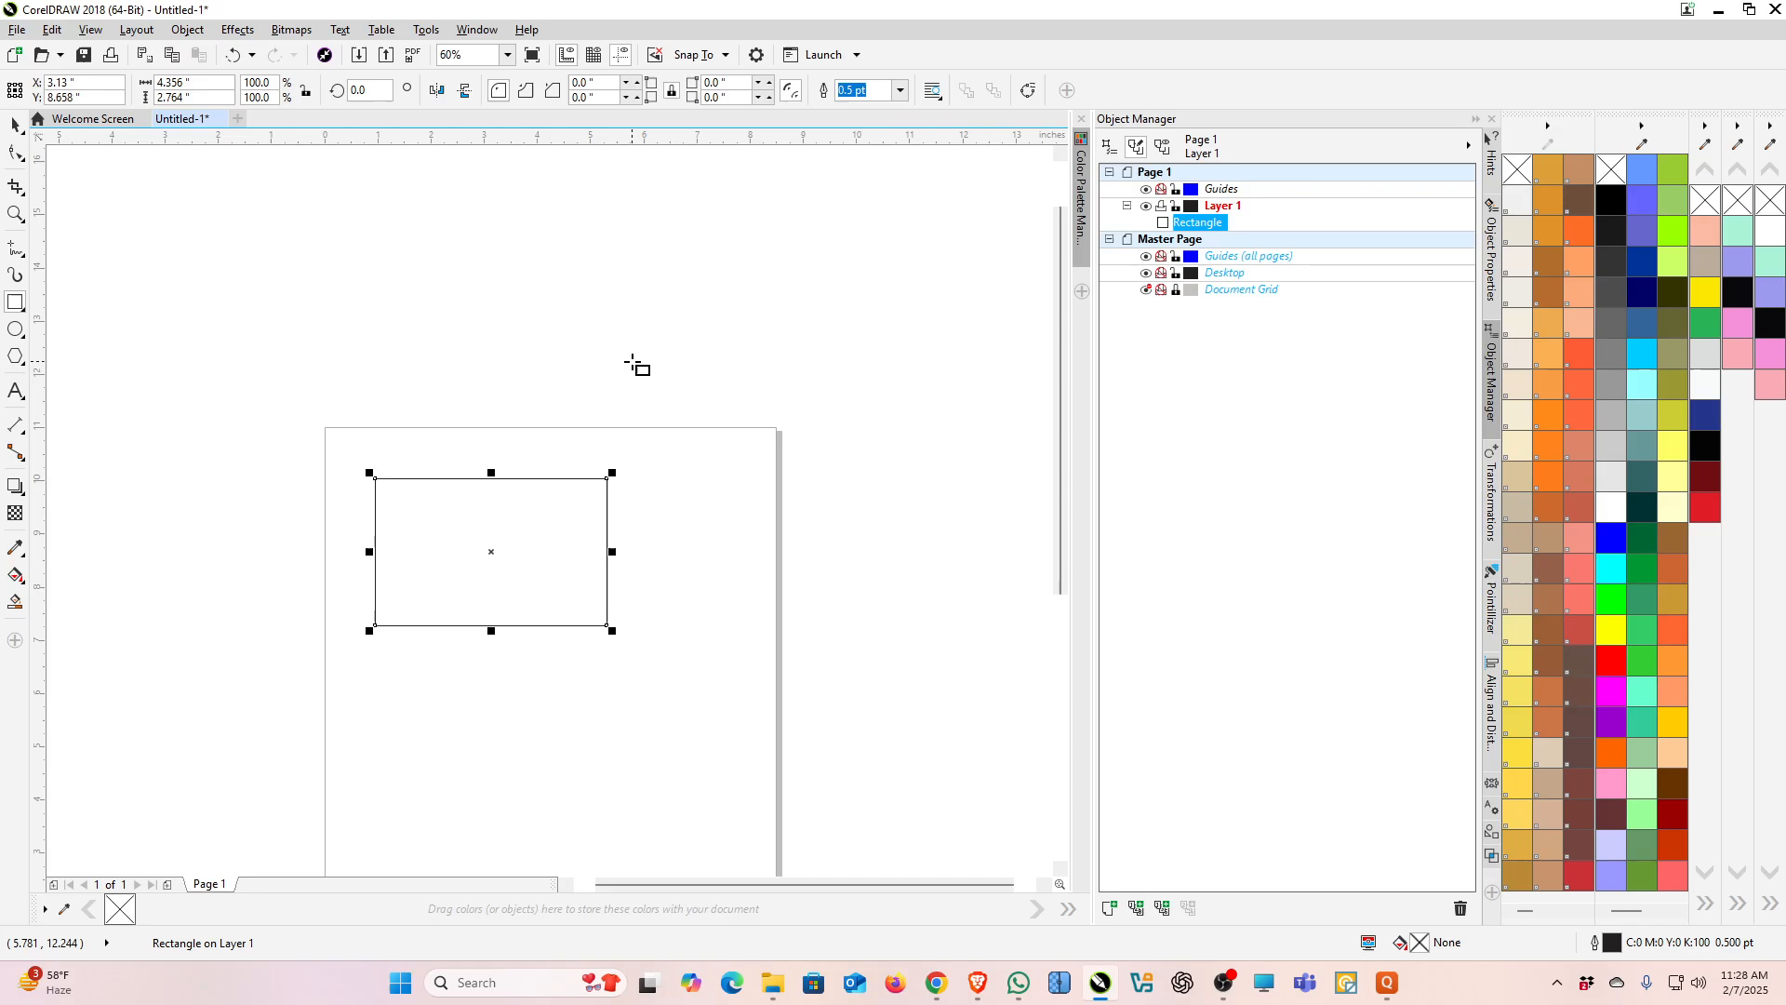
# Step: Delete the selected rectangle and draw a new rectangle about 4.72 by 3.1 inches on the page
pyautogui.press('Delete')
pyautogui.moveTo(416, 509); pyautogui.dragTo(712, 719)
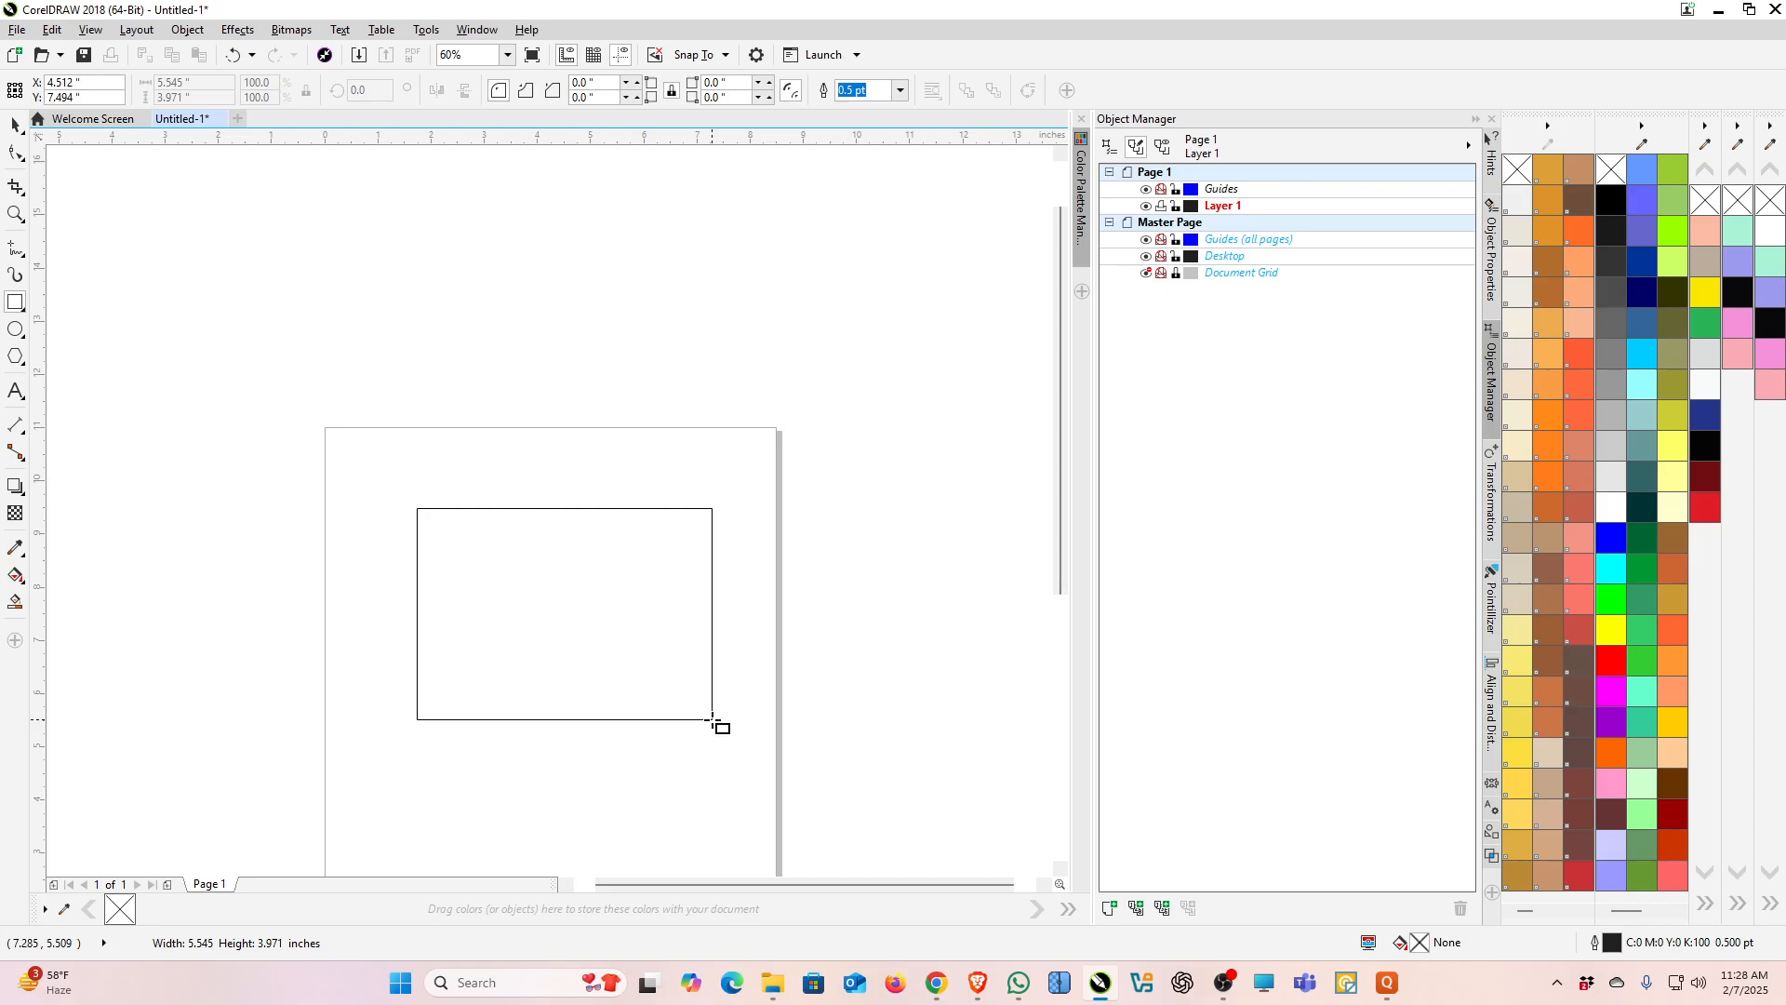
pyautogui.moveTo(713, 719); pyautogui.dragTo(668, 672)
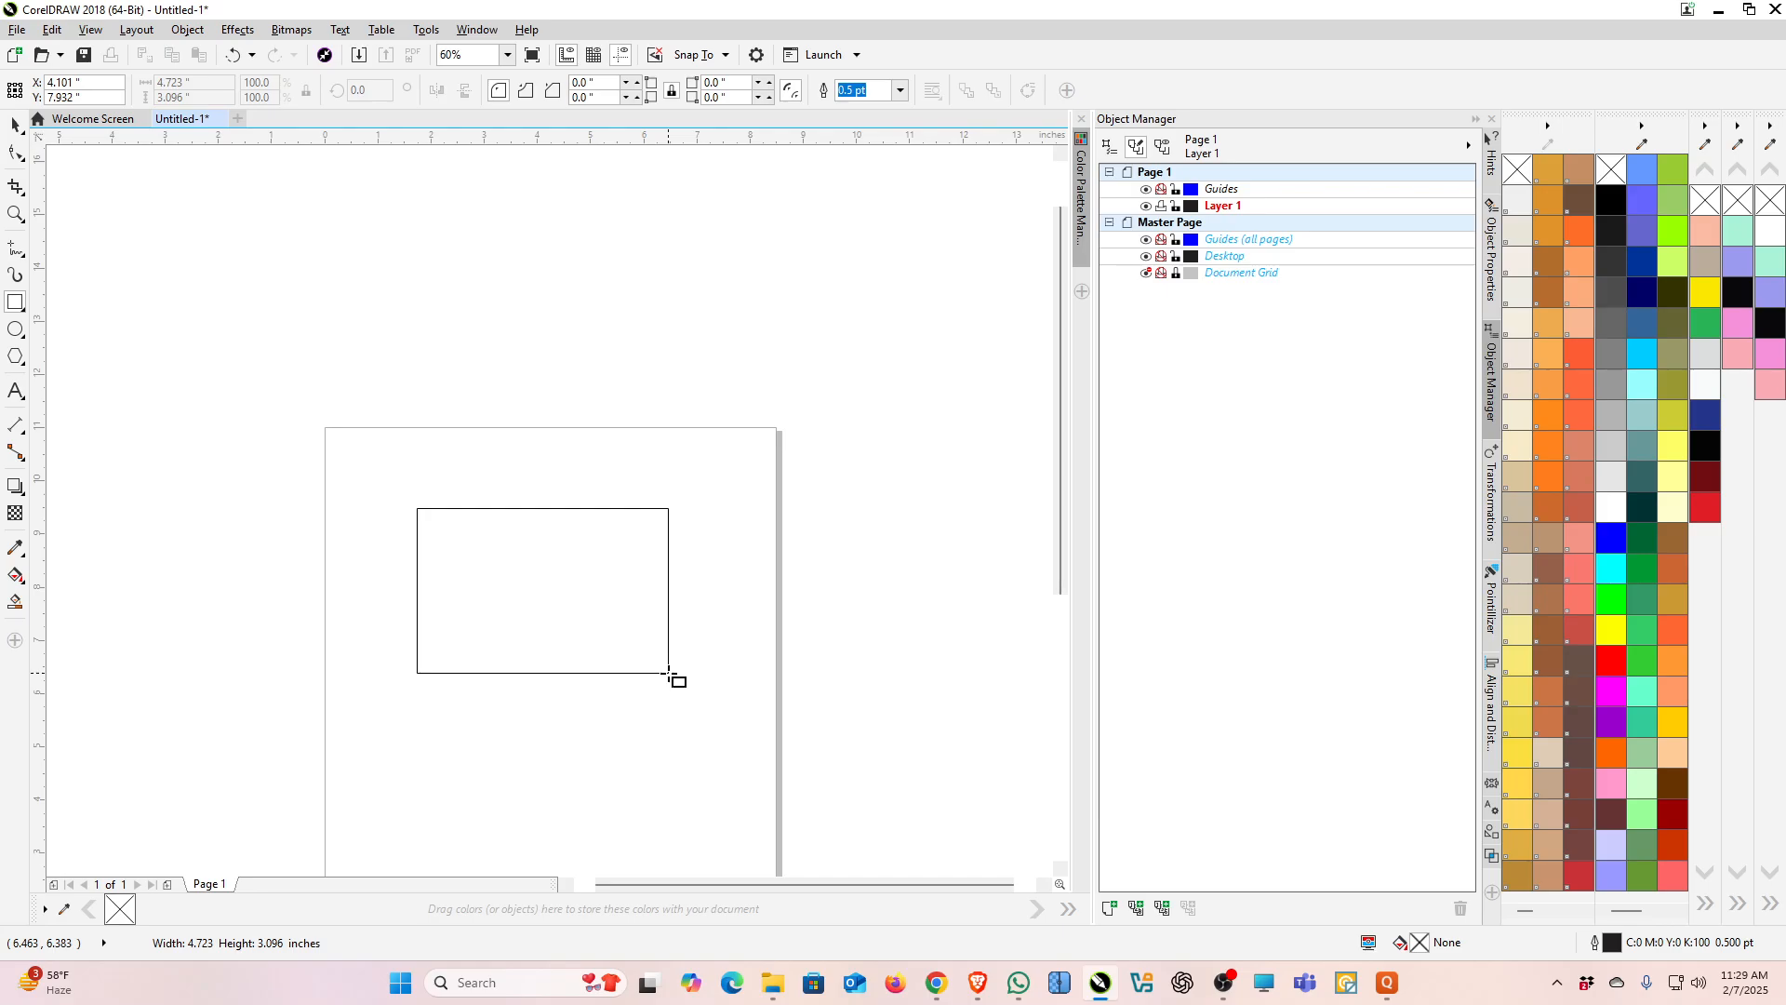
pyautogui.moveTo(669, 672); pyautogui.dragTo(668, 672)
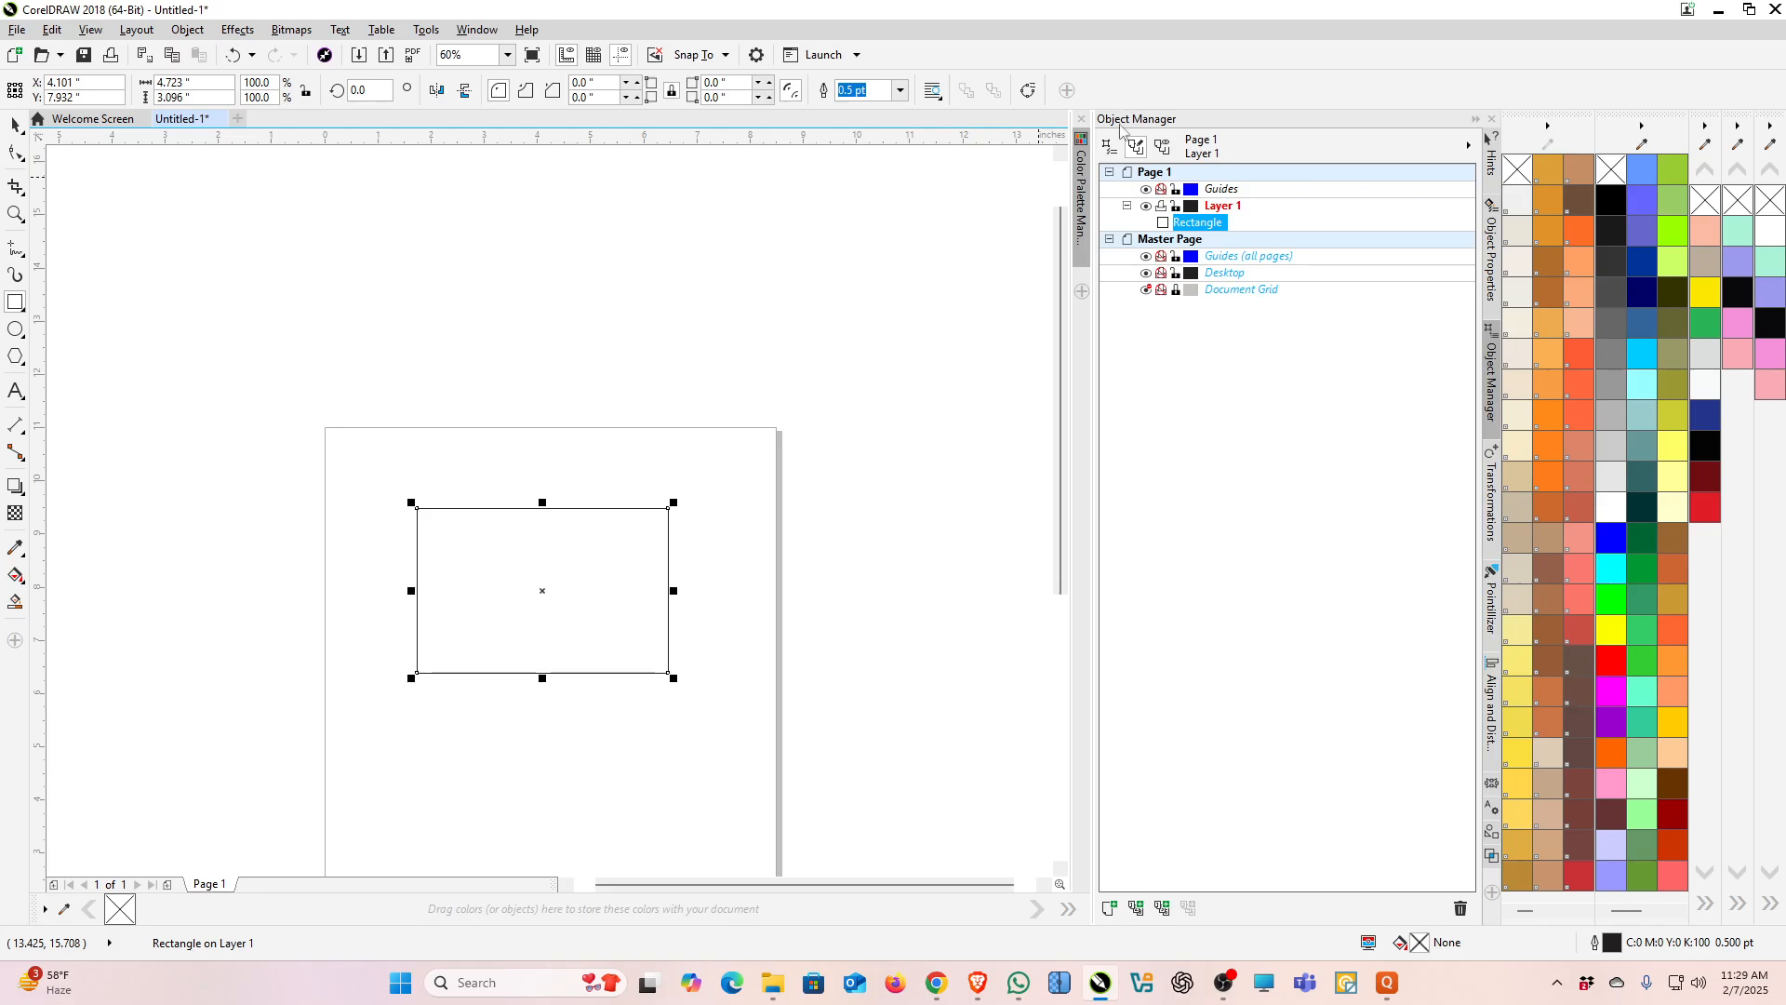
# Step: Remove the extra colour palettes by floating them off the palette area and closing them
pyautogui.click(488, 32)
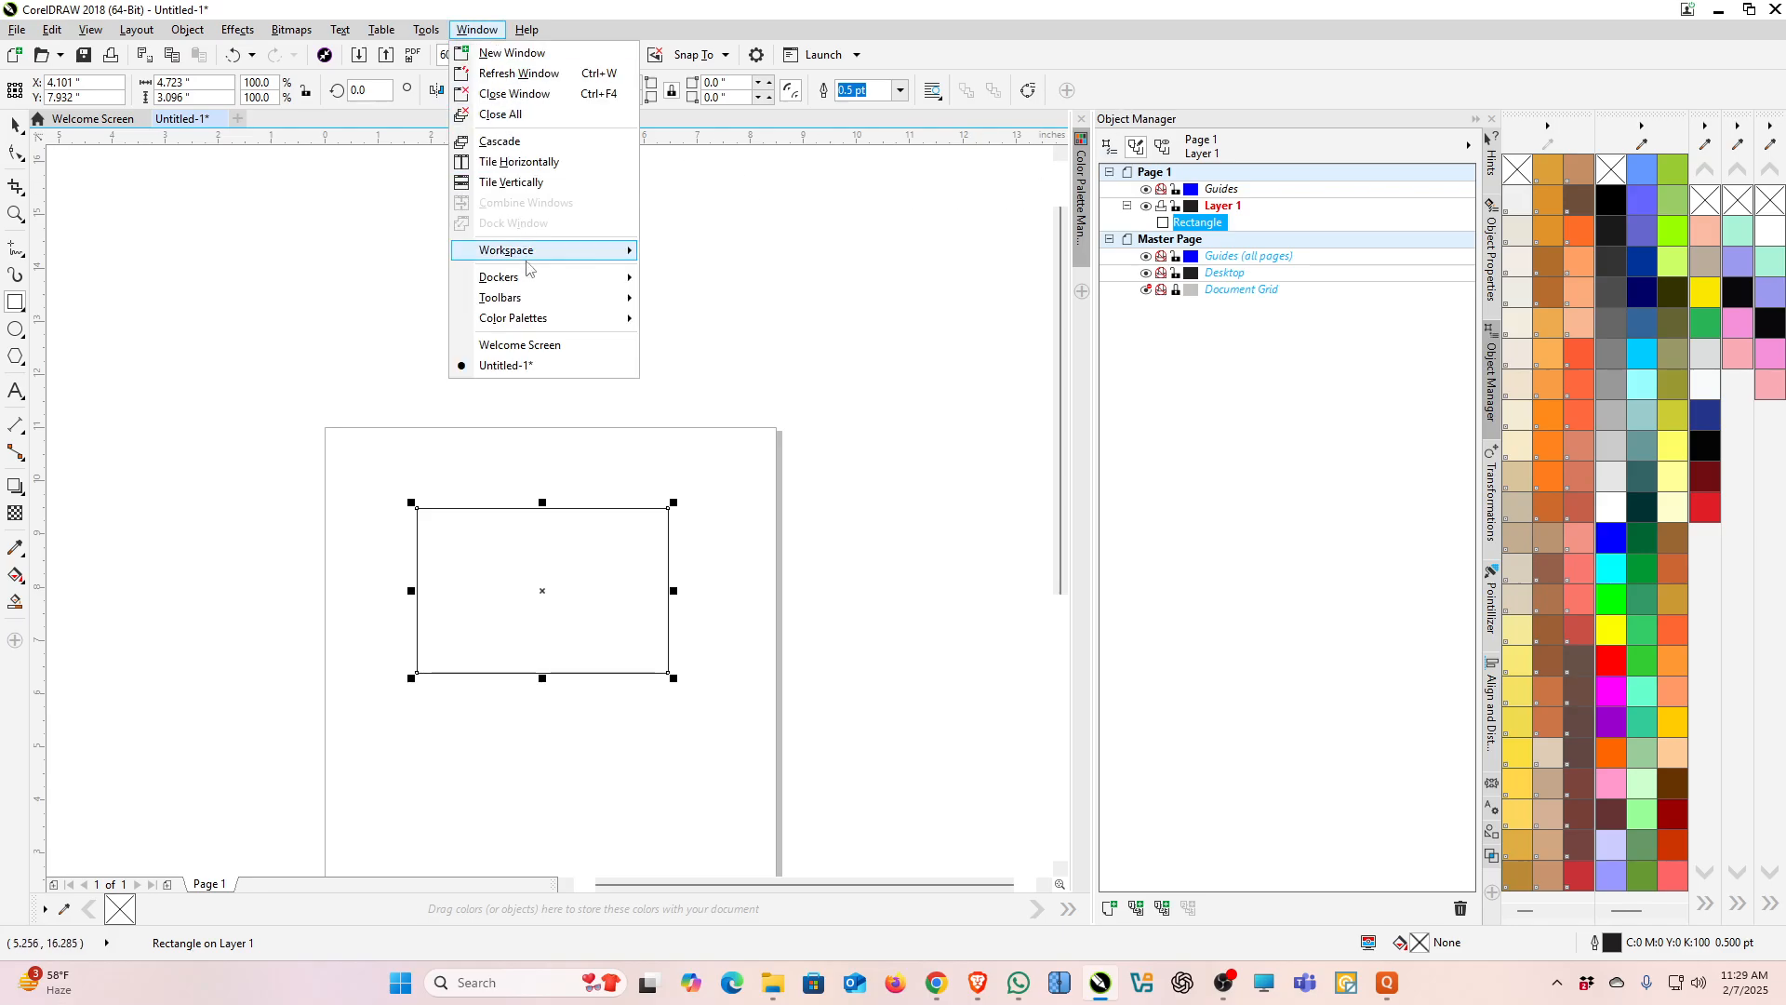
pyautogui.moveTo(526, 282)
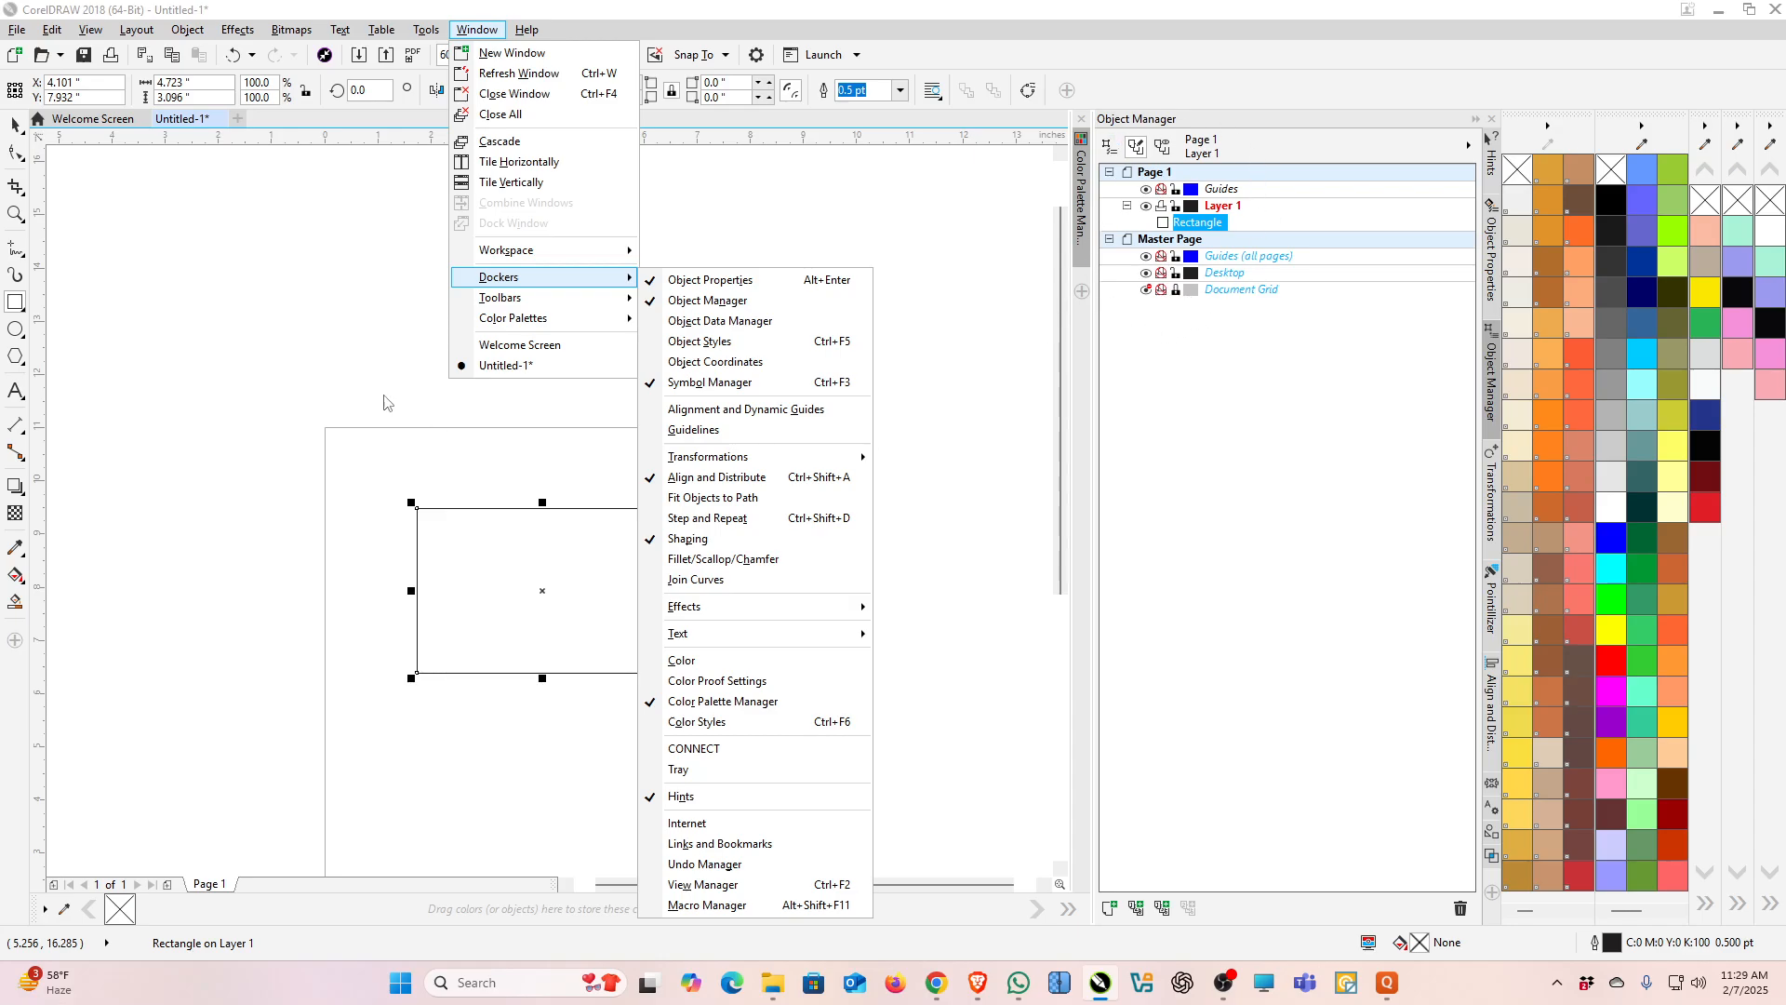
pyautogui.click(1718, 114)
pyautogui.moveTo(1717, 115); pyautogui.dragTo(900, 130)
pyautogui.click(924, 130)
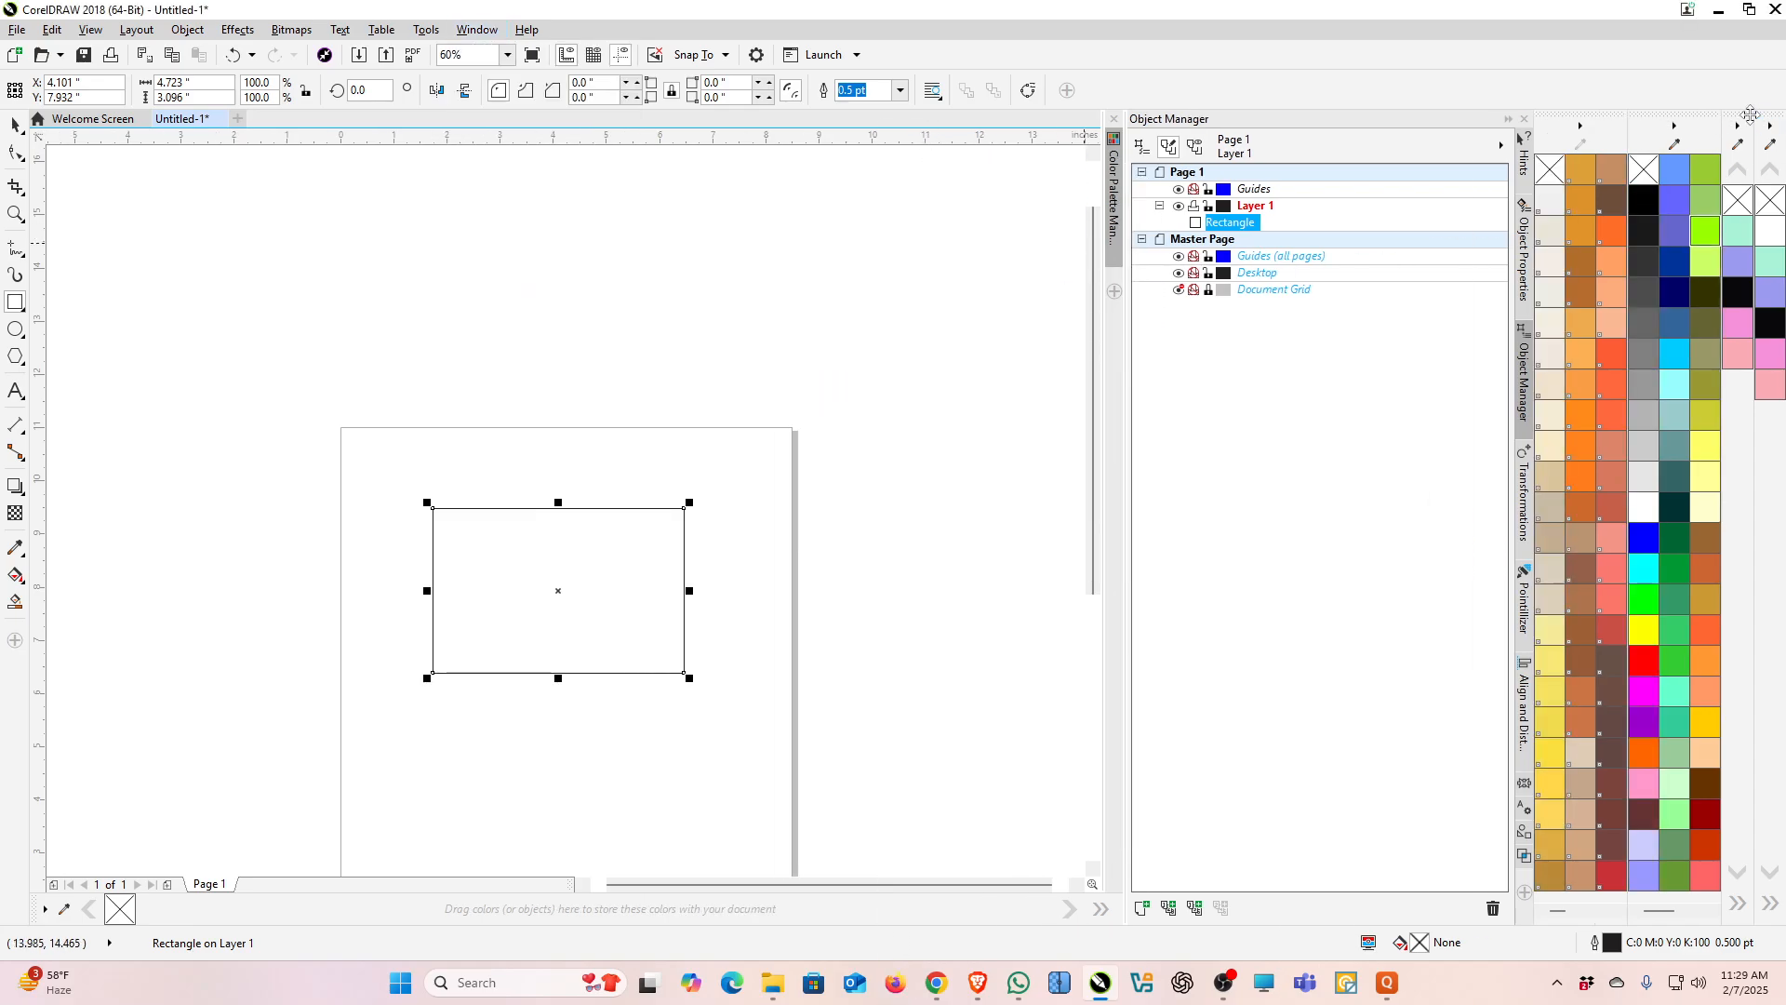
pyautogui.moveTo(1739, 115); pyautogui.dragTo(827, 238)
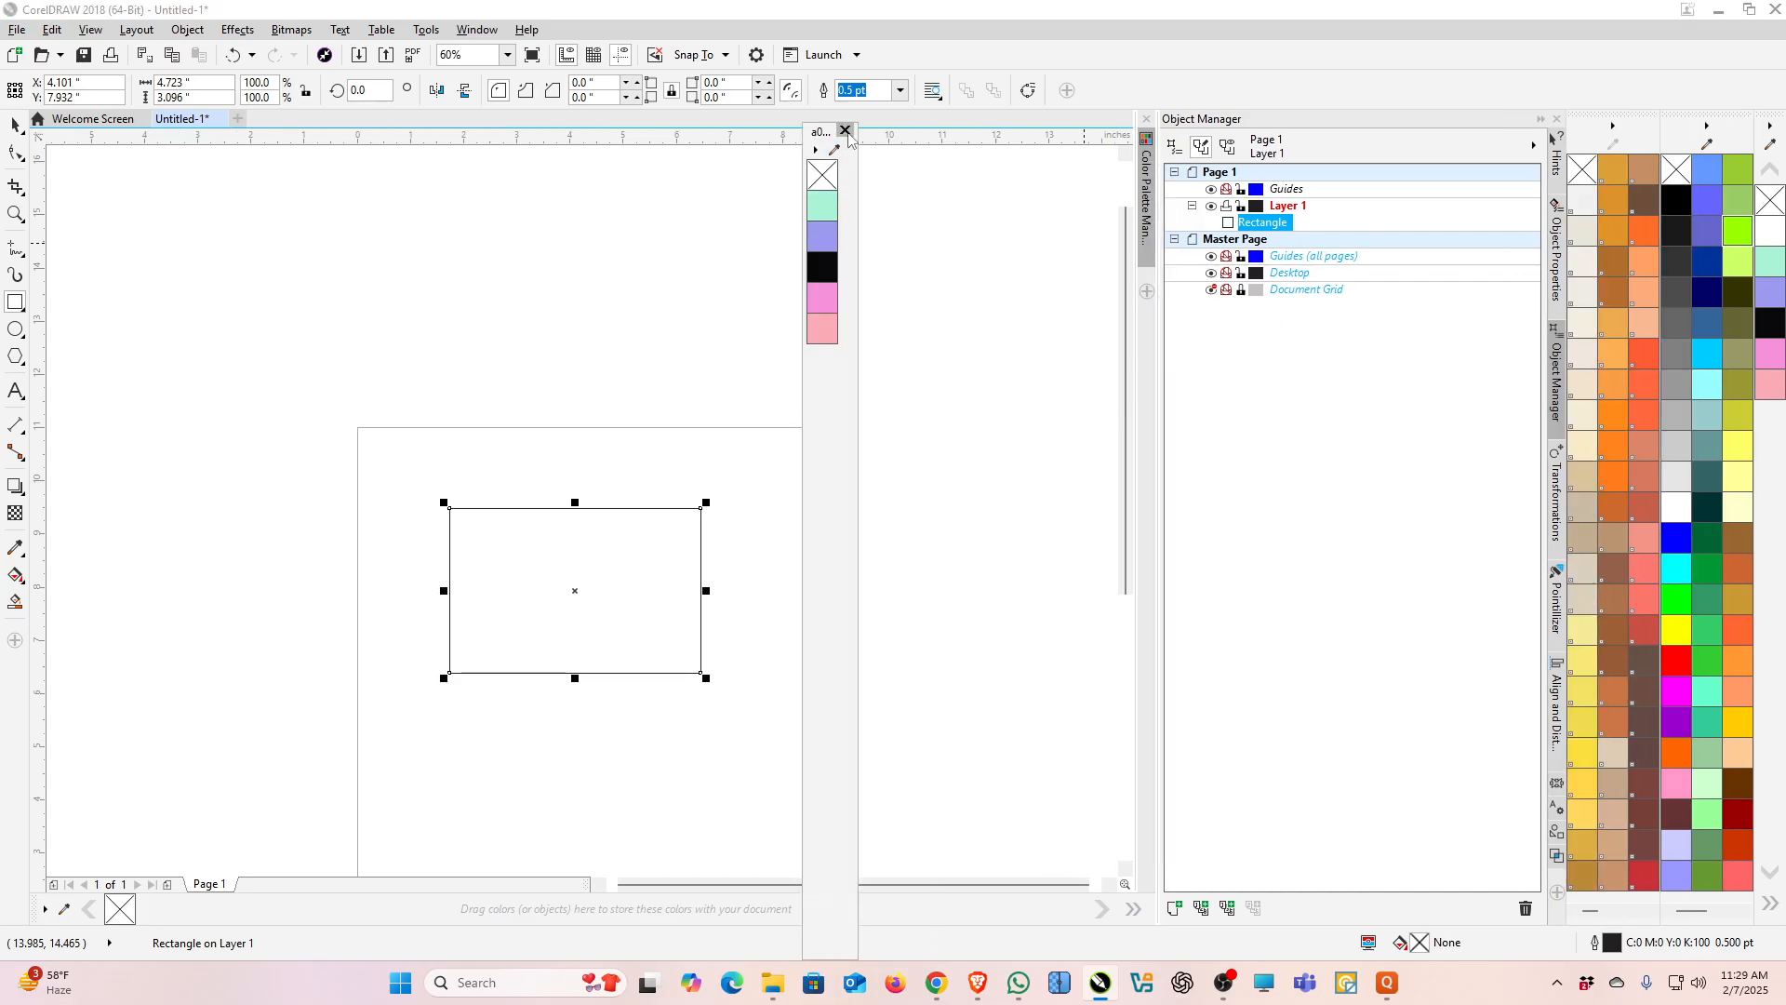
pyautogui.click(848, 133)
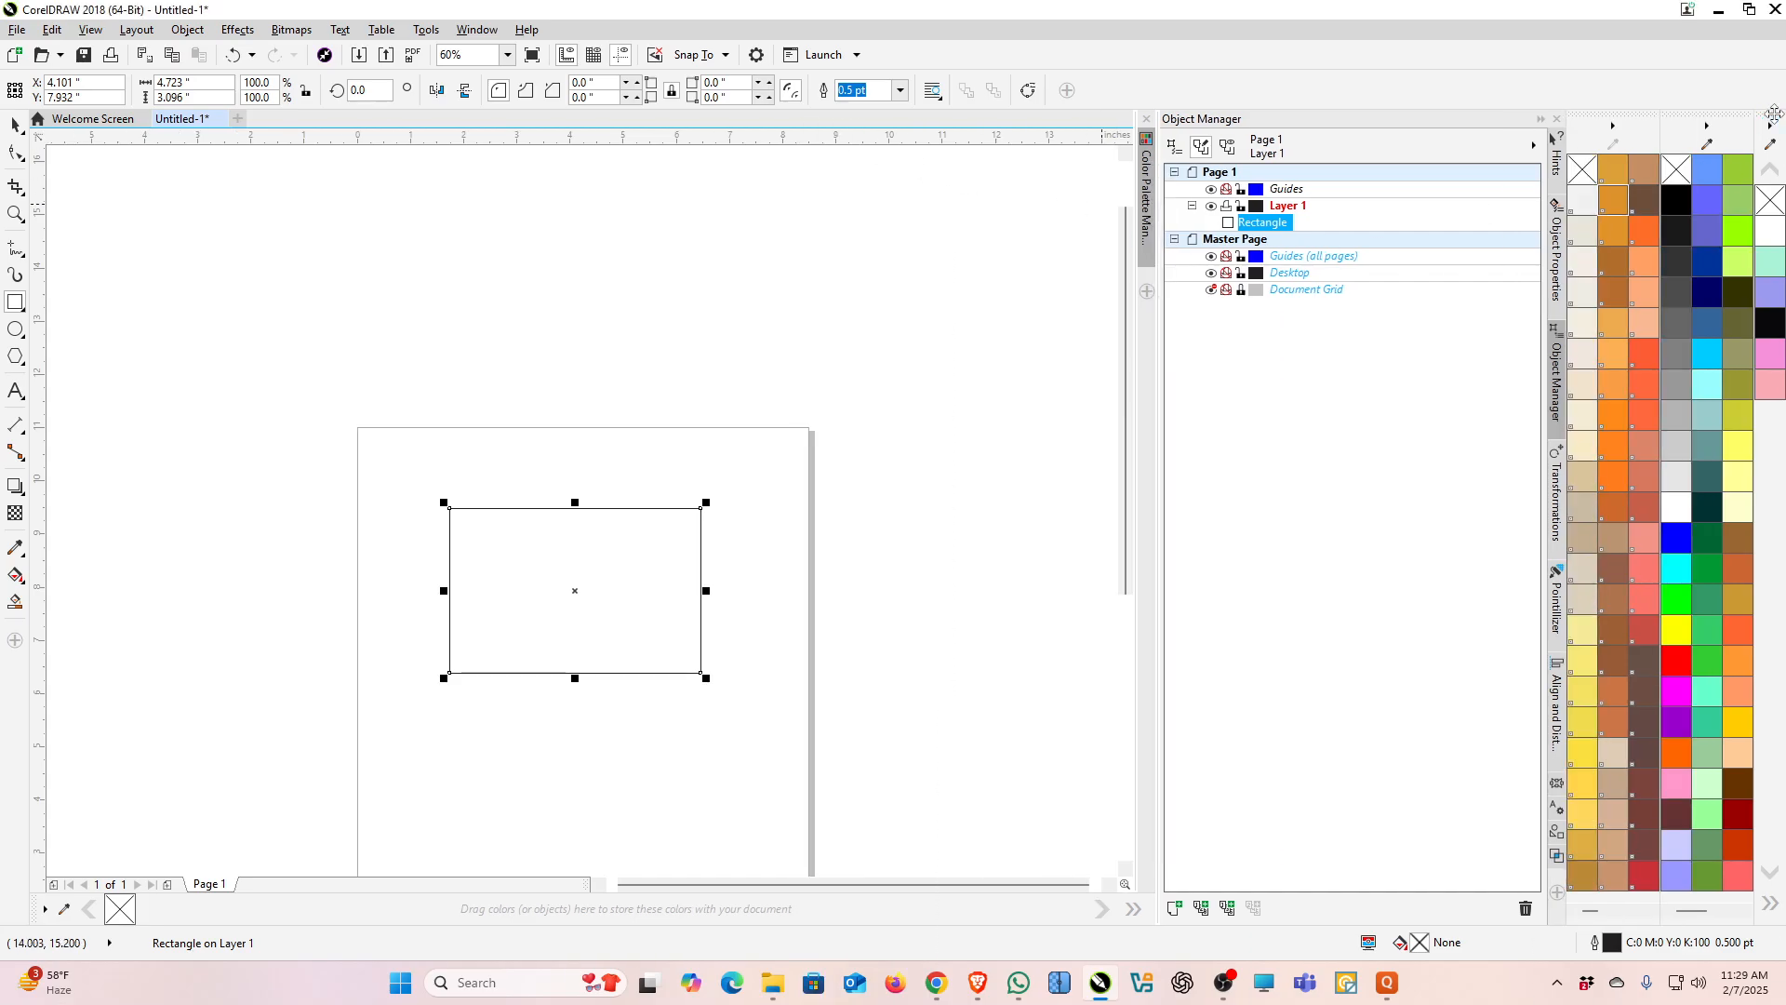
pyautogui.moveTo(1766, 111)
pyautogui.mouseDown()
pyautogui.moveTo(907, 182)
pyautogui.moveTo(951, 176)
pyautogui.mouseUp()
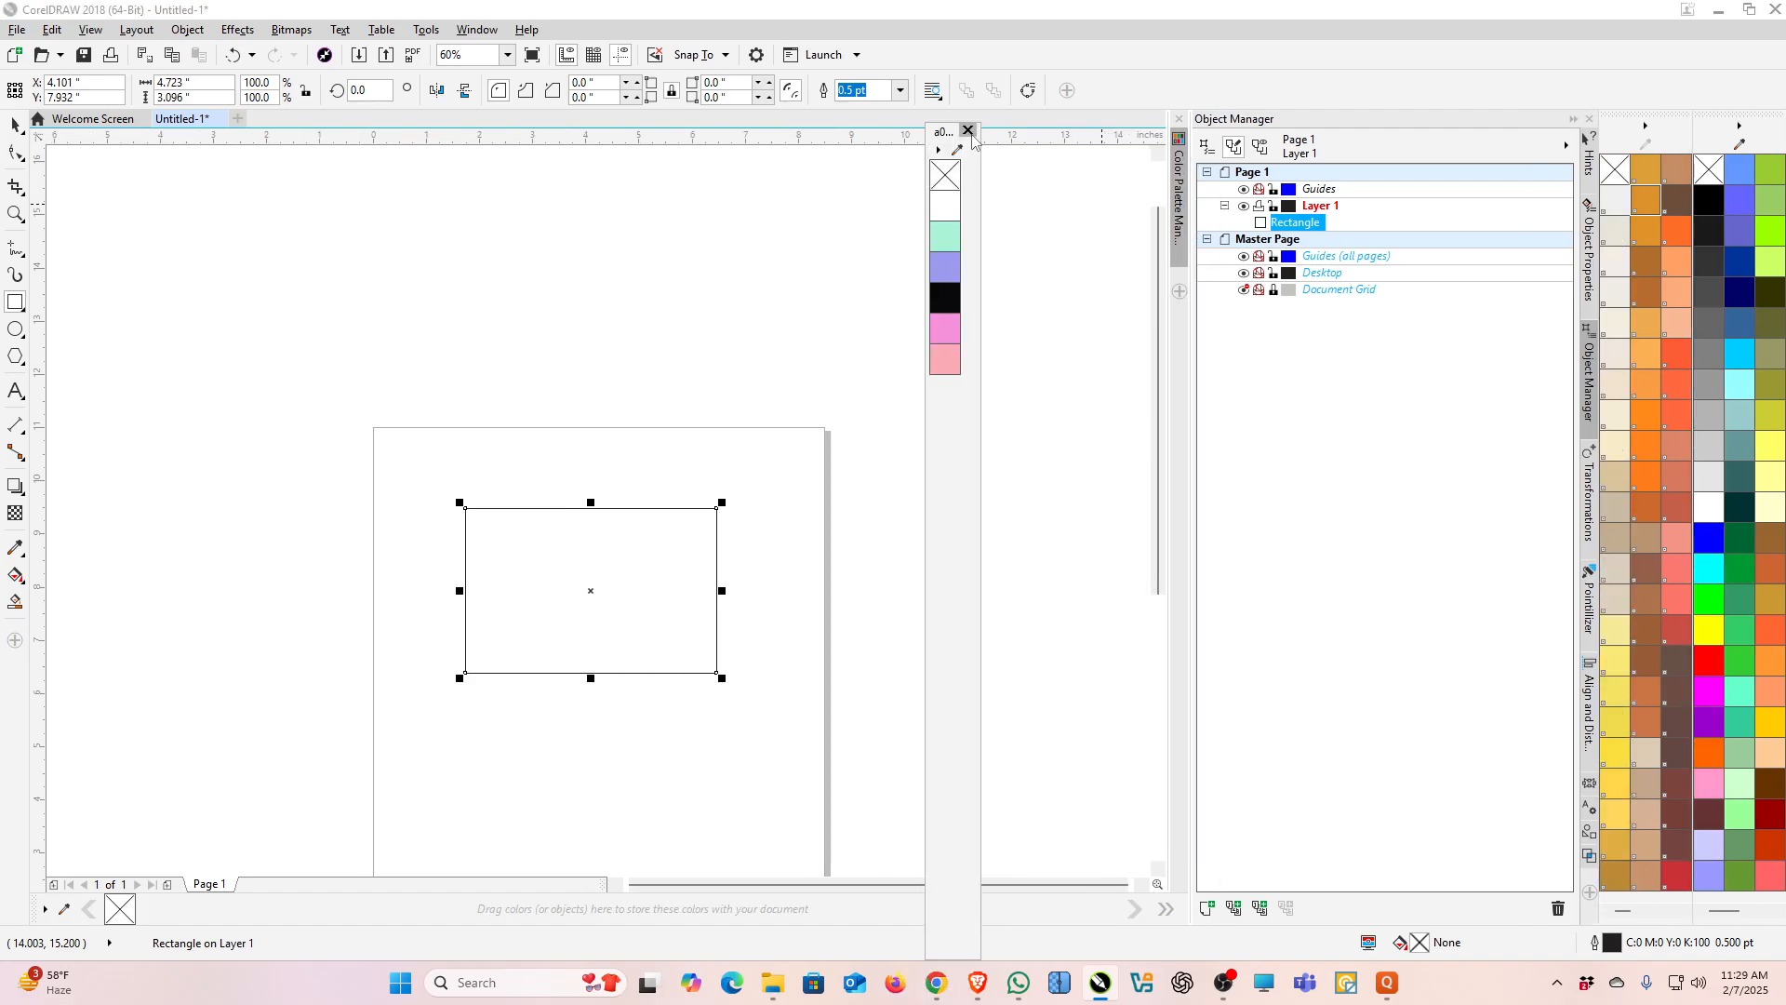
pyautogui.click(964, 133)
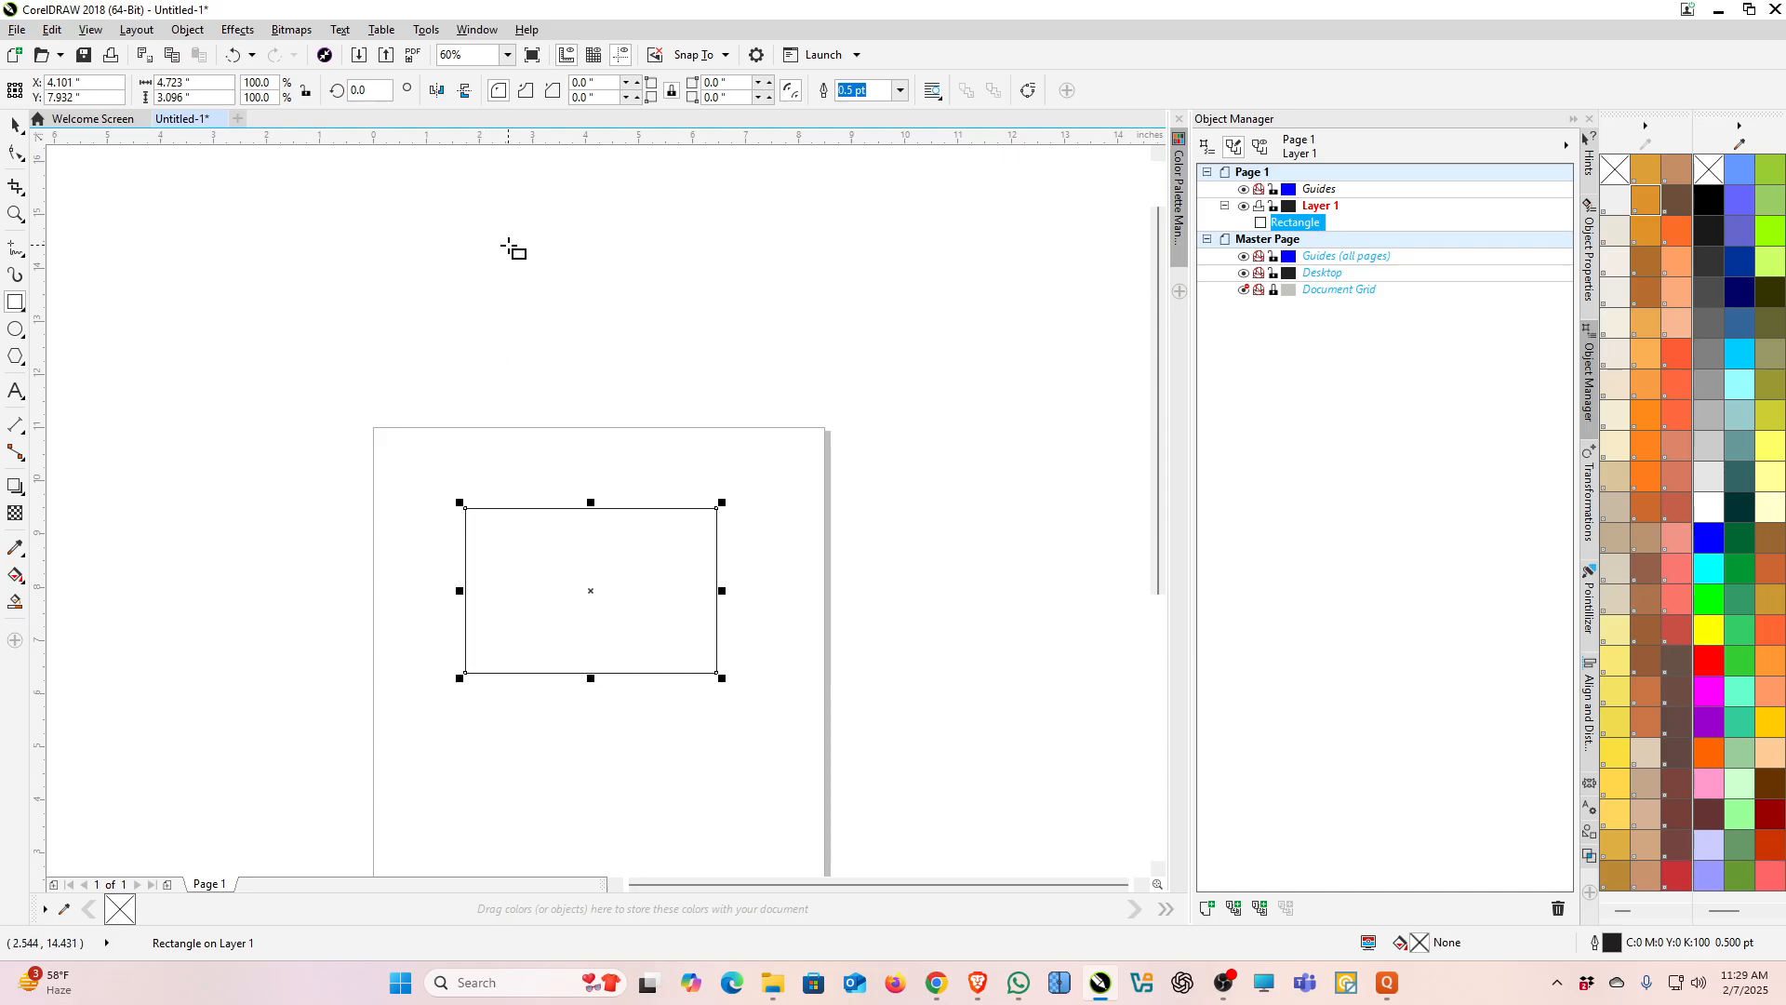
# Step: Draw a square about 3.36 inches across above the page, removing an accidental tiny rectangle
pyautogui.moveTo(512, 227); pyautogui.dragTo(623, 407)
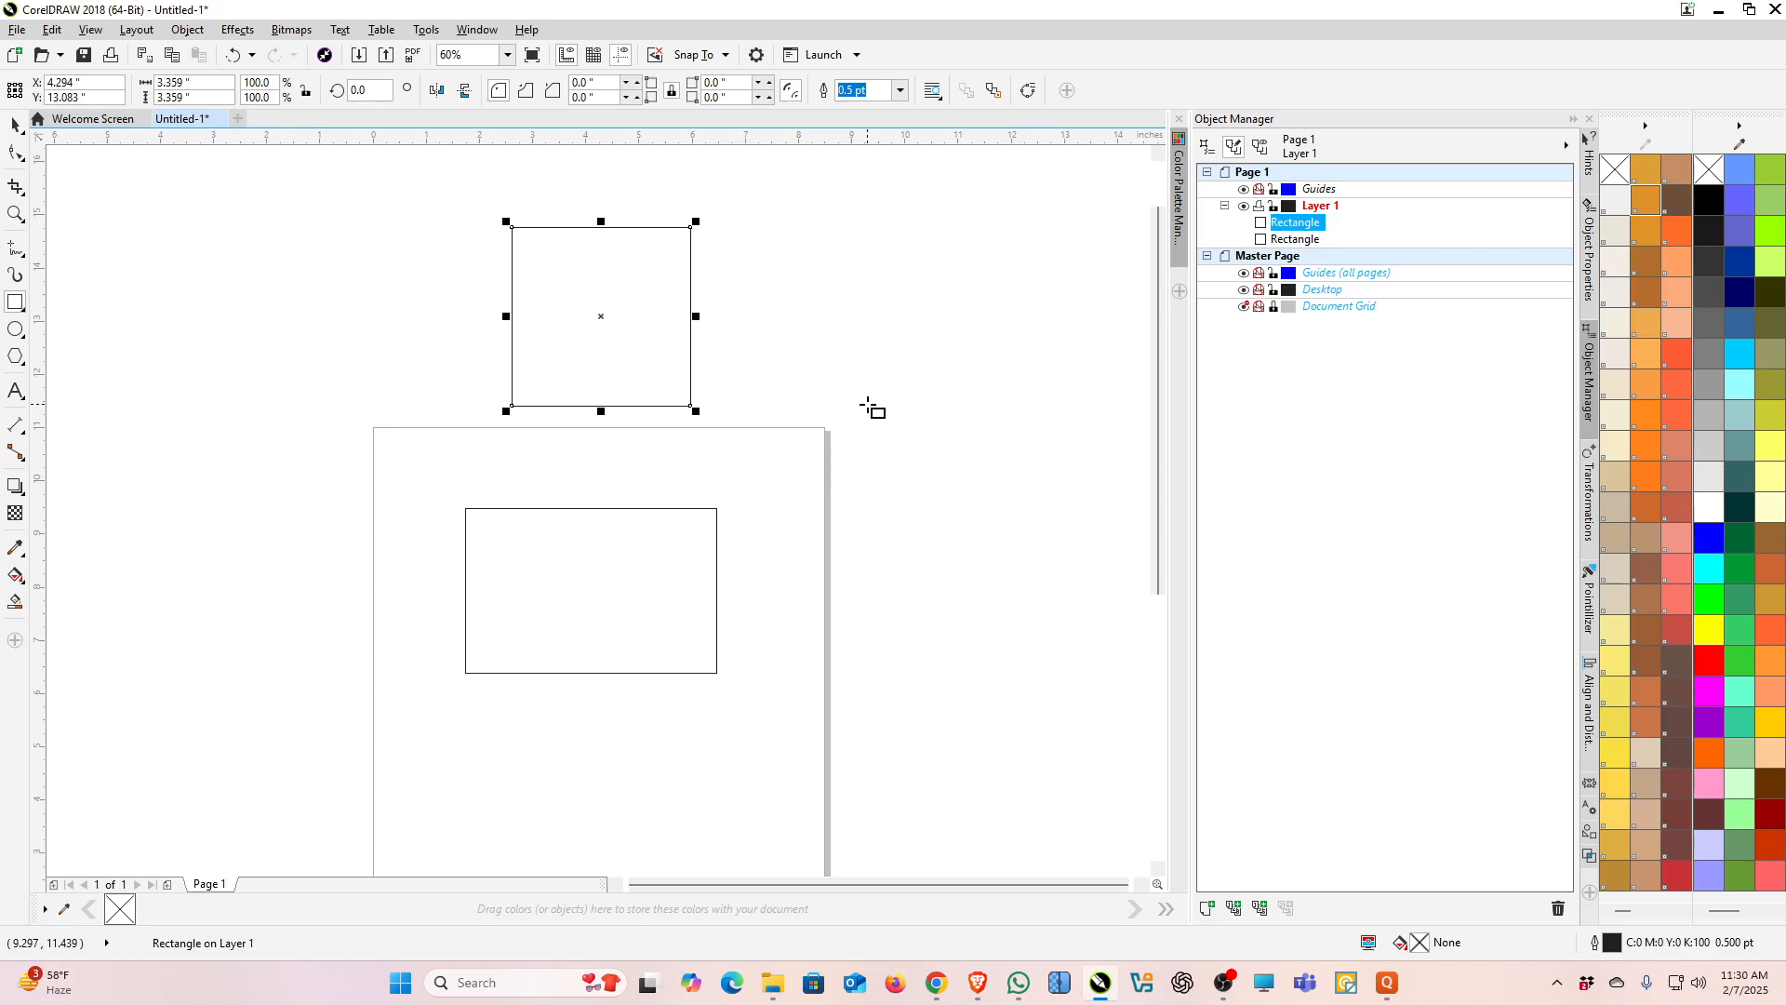
pyautogui.moveTo(818, 302)
pyautogui.mouseDown()
pyautogui.moveTo(853, 360)
pyautogui.moveTo(893, 378)
pyautogui.moveTo(839, 392)
pyautogui.moveTo(849, 406)
pyautogui.moveTo(893, 414)
pyautogui.moveTo(936, 382)
pyautogui.moveTo(942, 341)
pyautogui.moveTo(881, 423)
pyautogui.moveTo(912, 427)
pyautogui.moveTo(960, 375)
pyautogui.moveTo(893, 400)
pyautogui.moveTo(921, 402)
pyautogui.moveTo(845, 387)
pyautogui.moveTo(861, 446)
pyautogui.moveTo(913, 474)
pyautogui.moveTo(889, 430)
pyautogui.moveTo(834, 427)
pyautogui.moveTo(947, 433)
pyautogui.moveTo(941, 420)
pyautogui.moveTo(935, 513)
pyautogui.moveTo(895, 407)
pyautogui.moveTo(816, 304)
pyautogui.mouseUp()
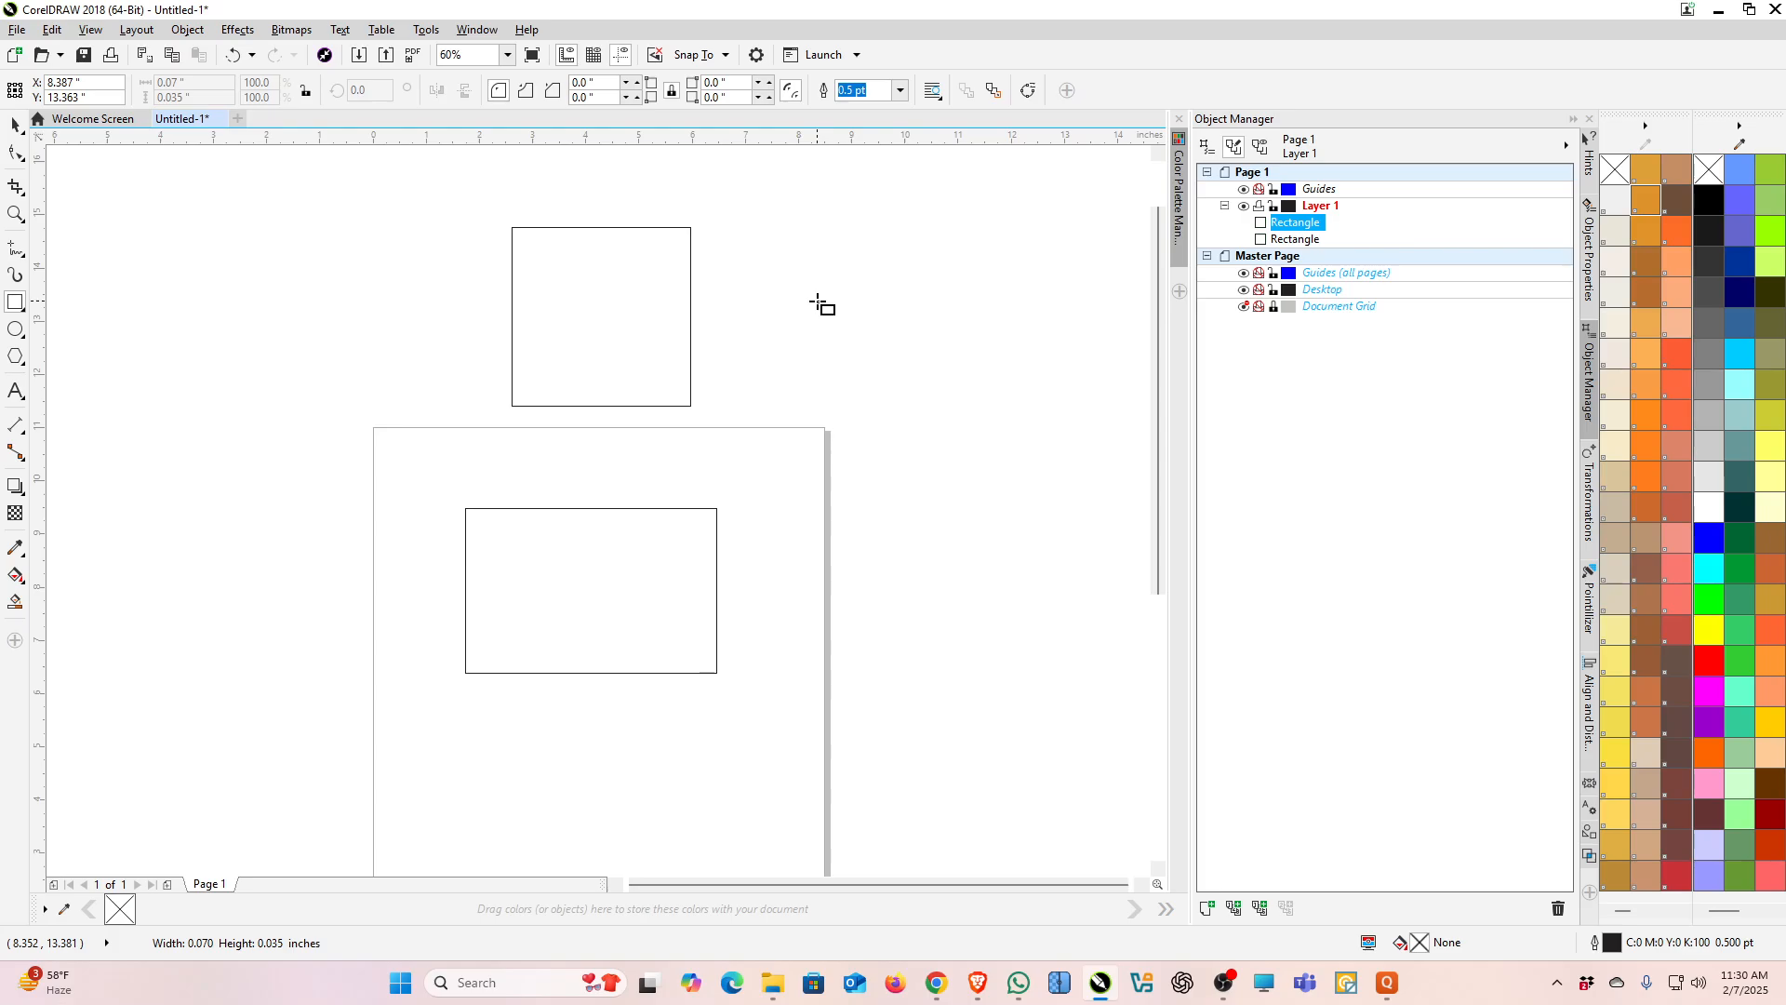
pyautogui.moveTo(816, 304); pyautogui.dragTo(818, 304)
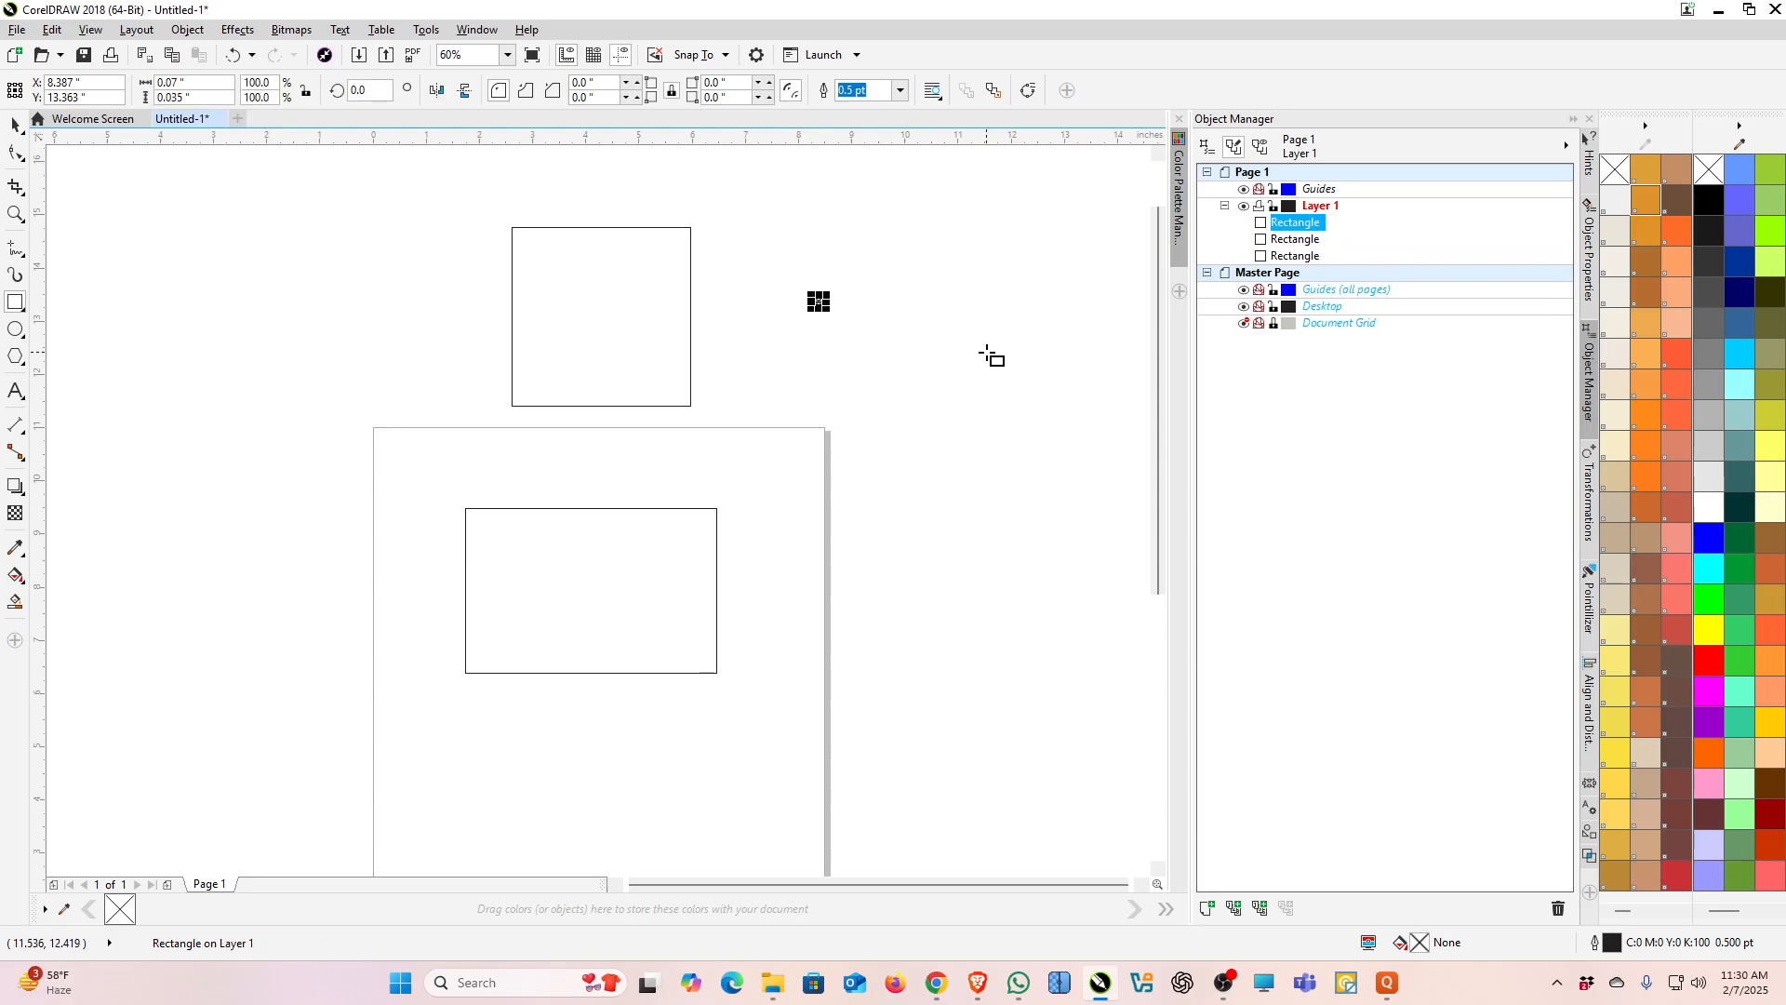
pyautogui.press('Delete')
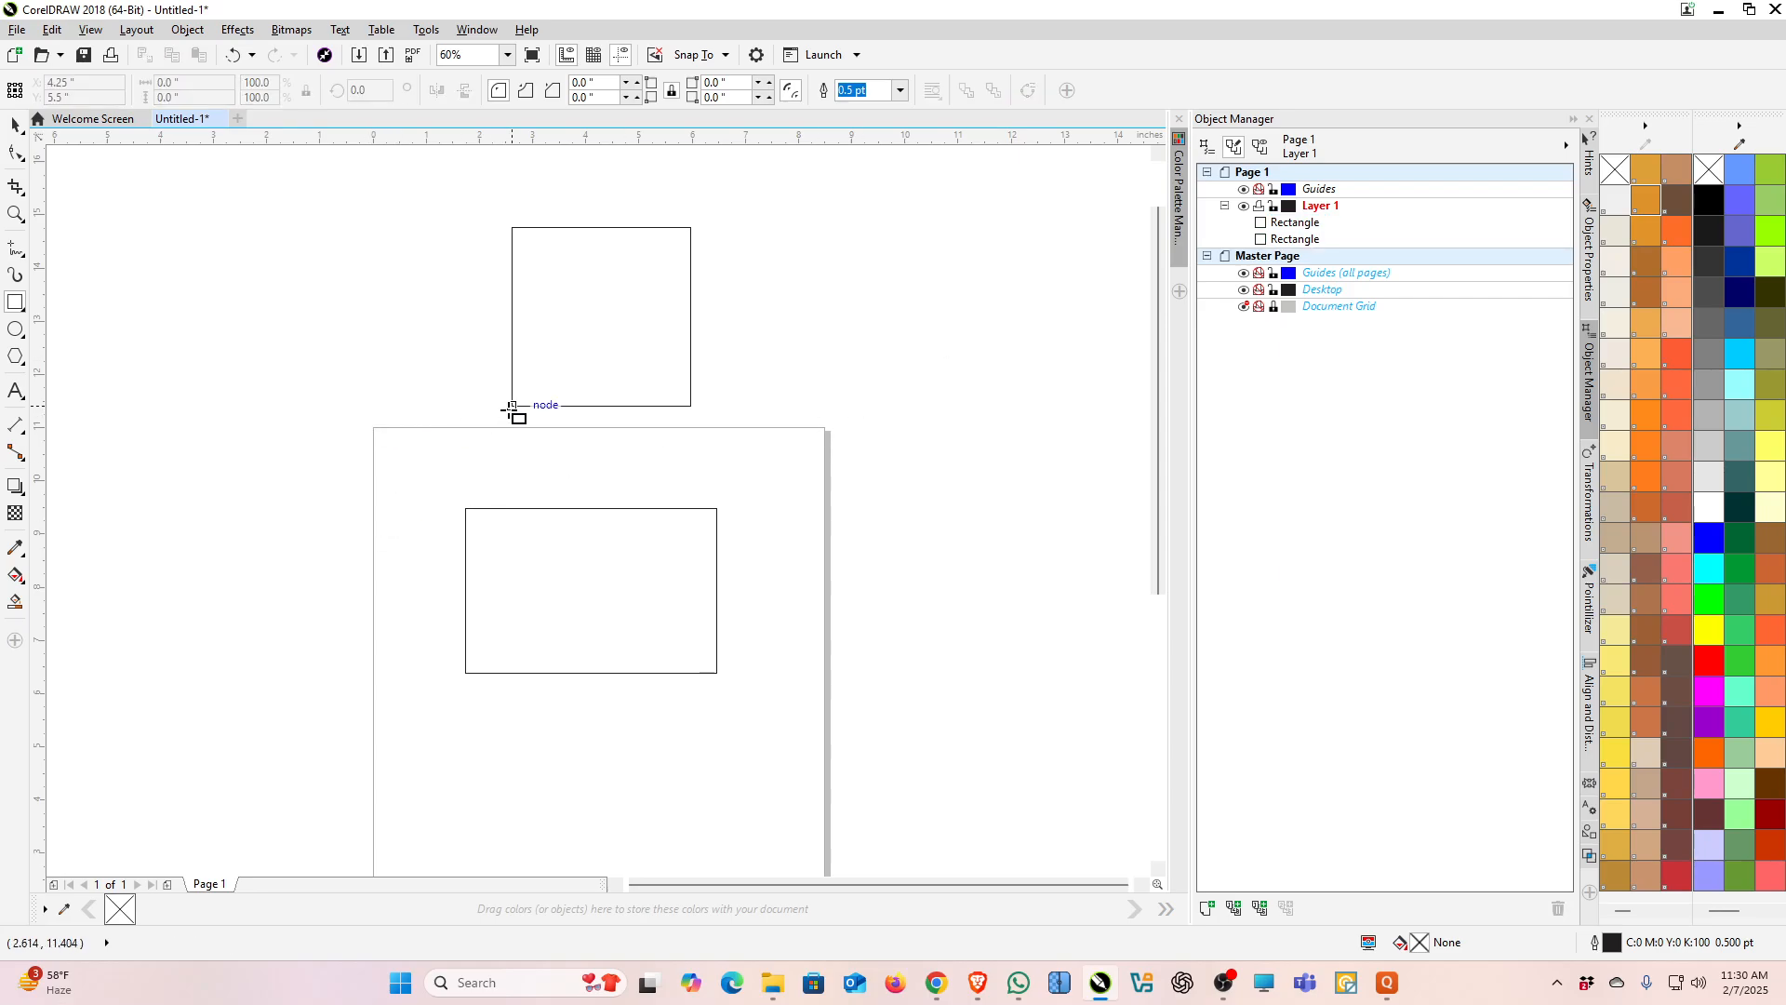
# Step: Draw a rectangle about 3.71 by 3.15 inches starting from the square's lower-left corner node
pyautogui.scroll(4, 510, 410)
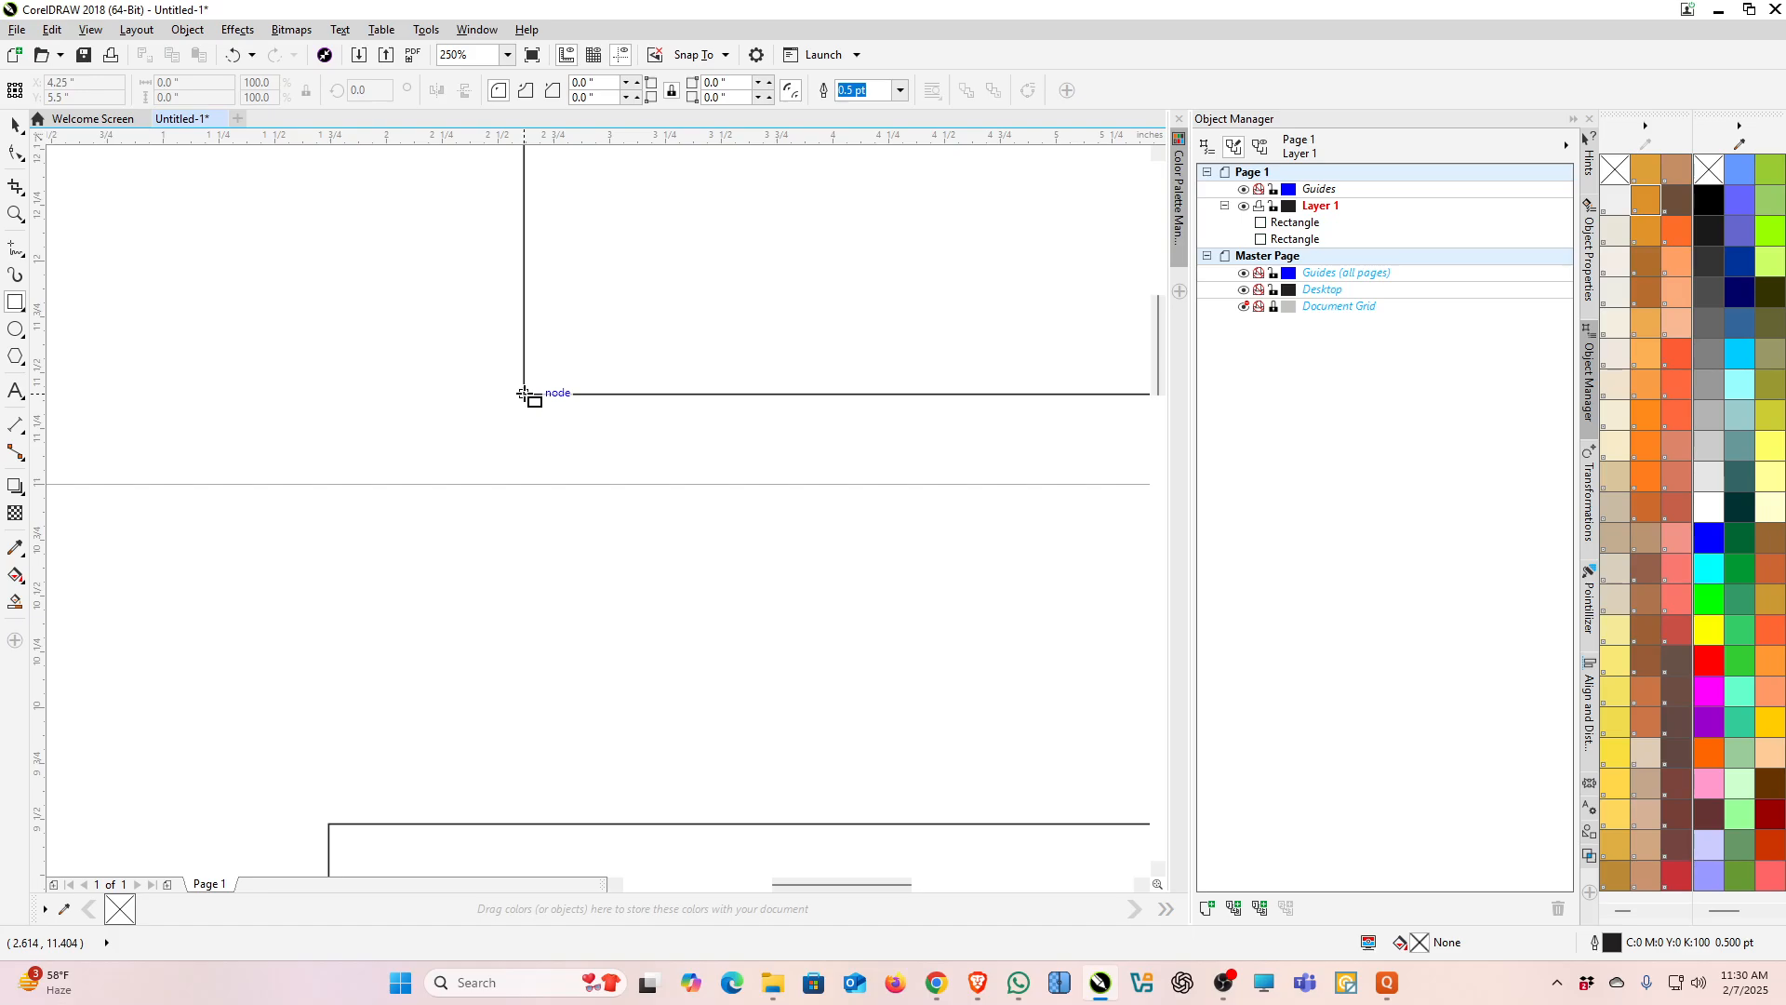
pyautogui.moveTo(523, 394); pyautogui.dragTo(940, 745)
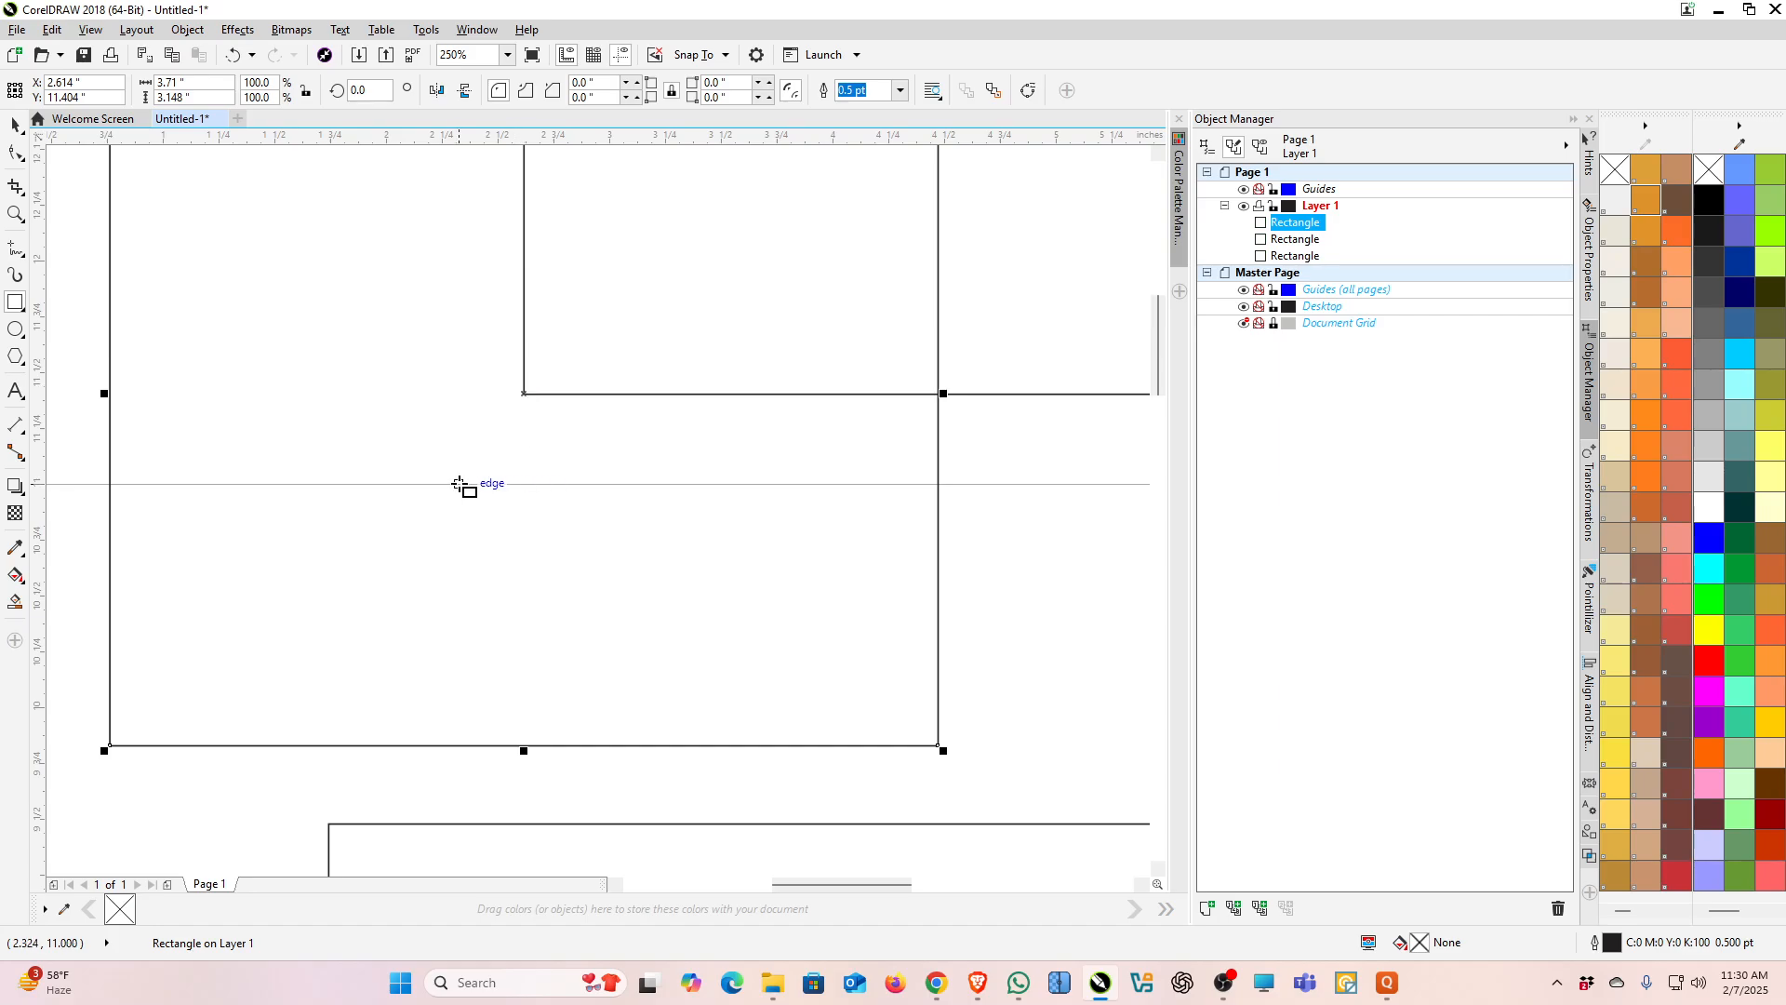
pyautogui.scroll(-2, 462, 483)
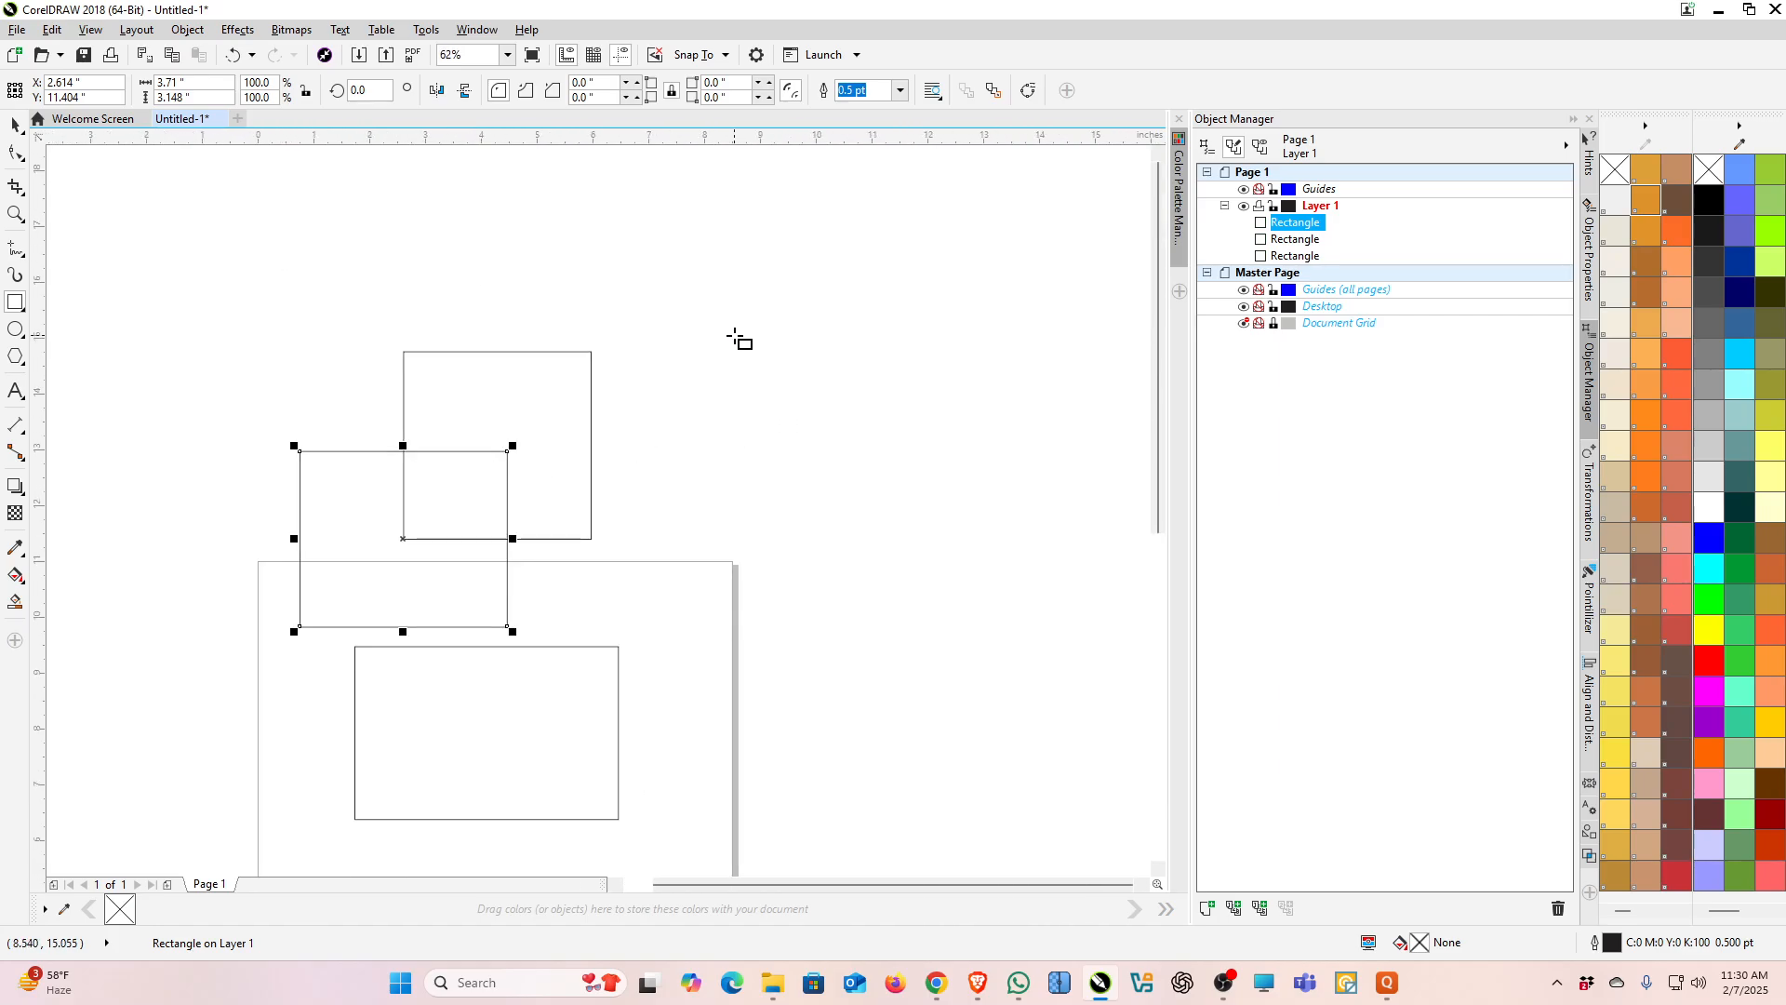
# Step: Draw two more rectangles, a 3.45-inch square on the right and about 3.57 by 3.32 inches at upper left
pyautogui.moveTo(733, 335); pyautogui.dragTo(922, 529)
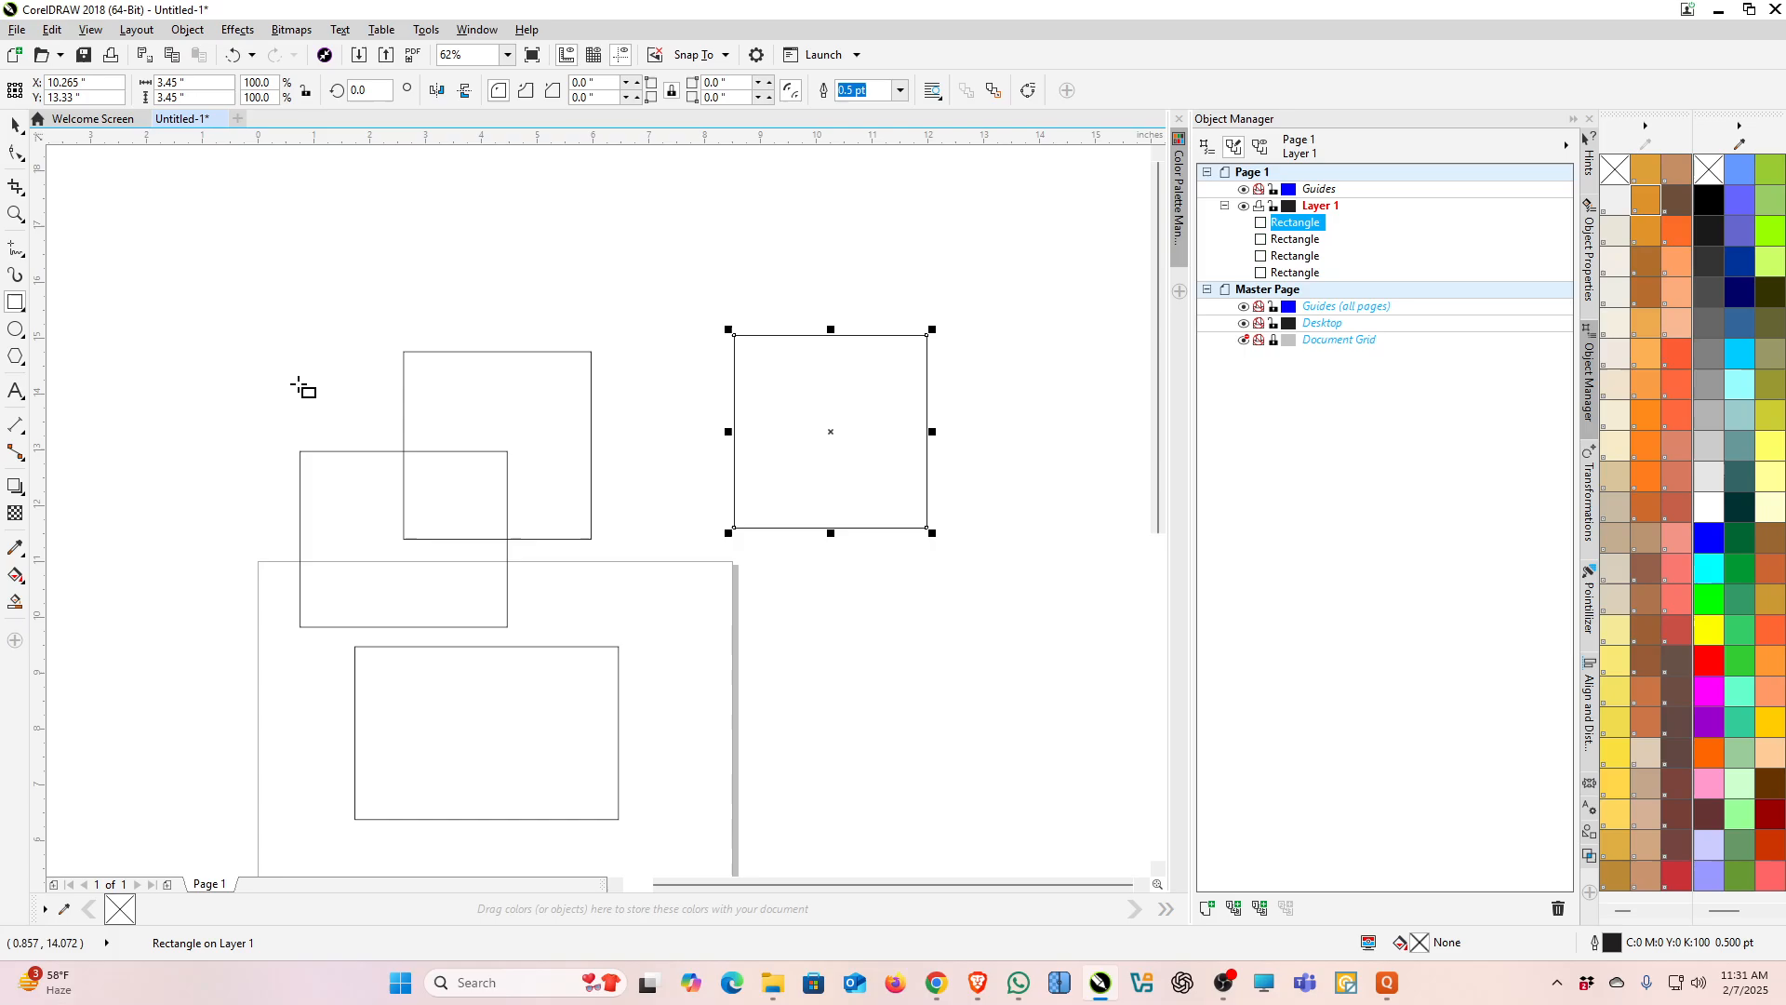
pyautogui.moveTo(251, 224); pyautogui.dragTo(451, 409)
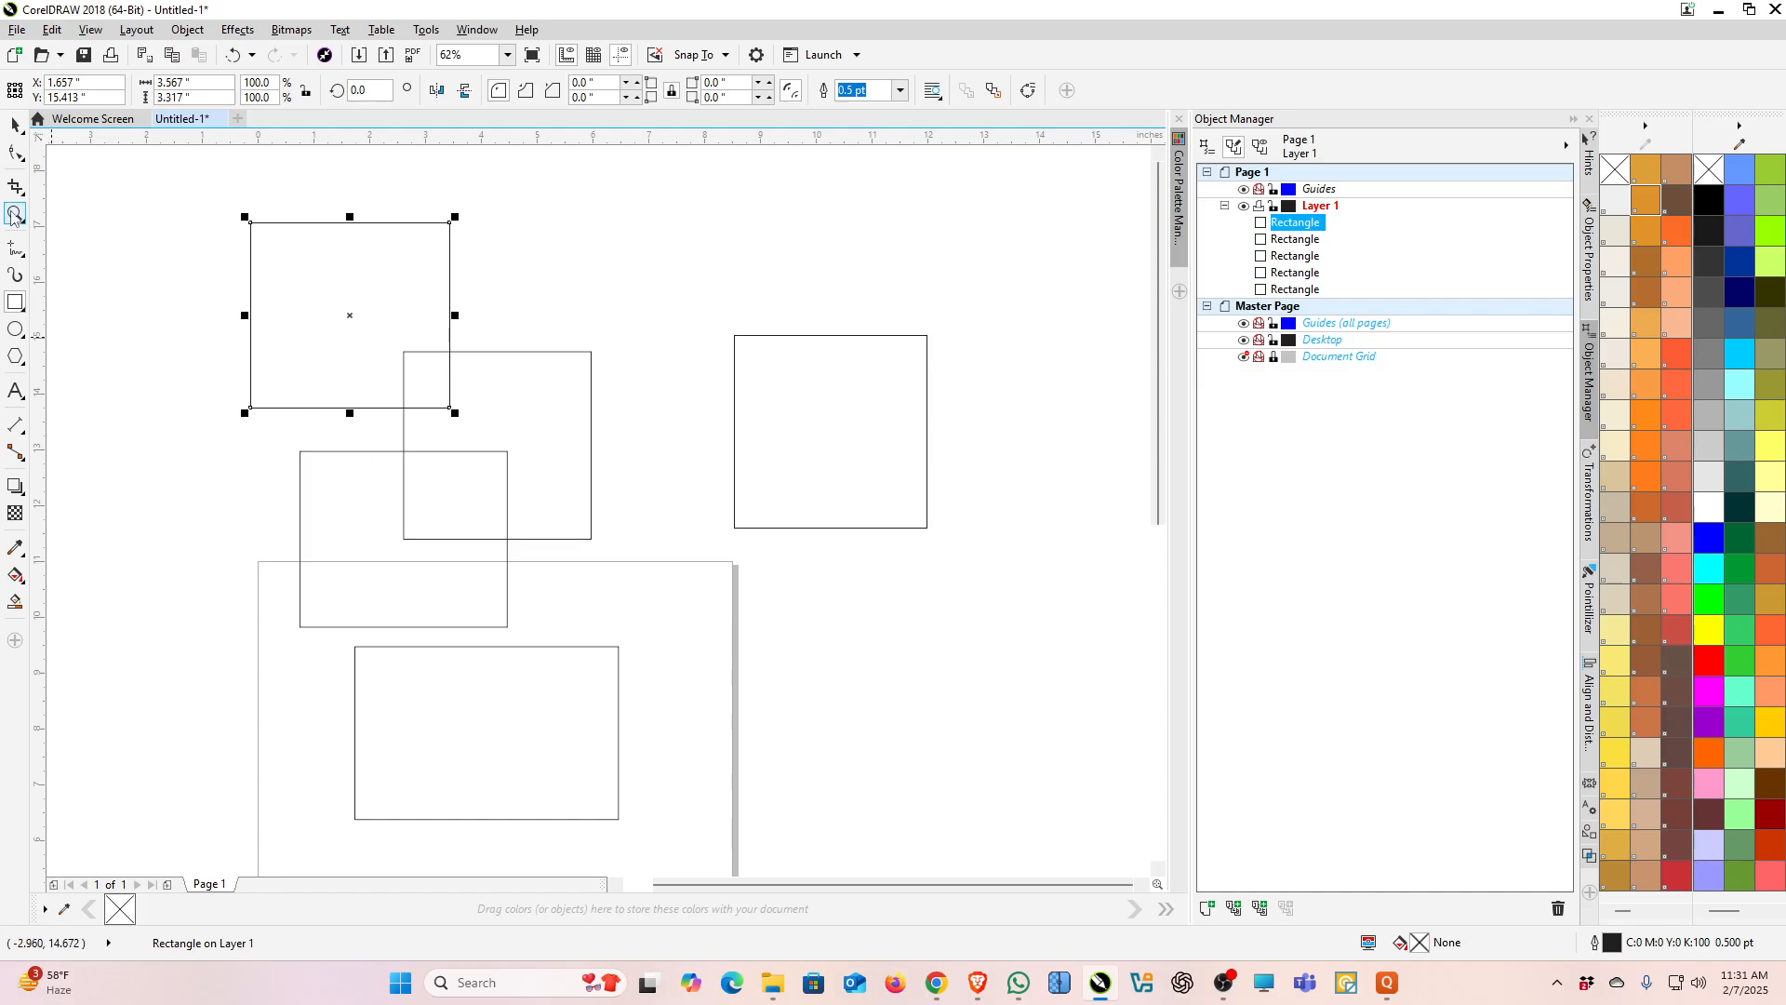
# Step: Select all five rectangles with the Pick tool and delete them
pyautogui.click(15, 126)
pyautogui.moveTo(207, 179); pyautogui.dragTo(541, 505)
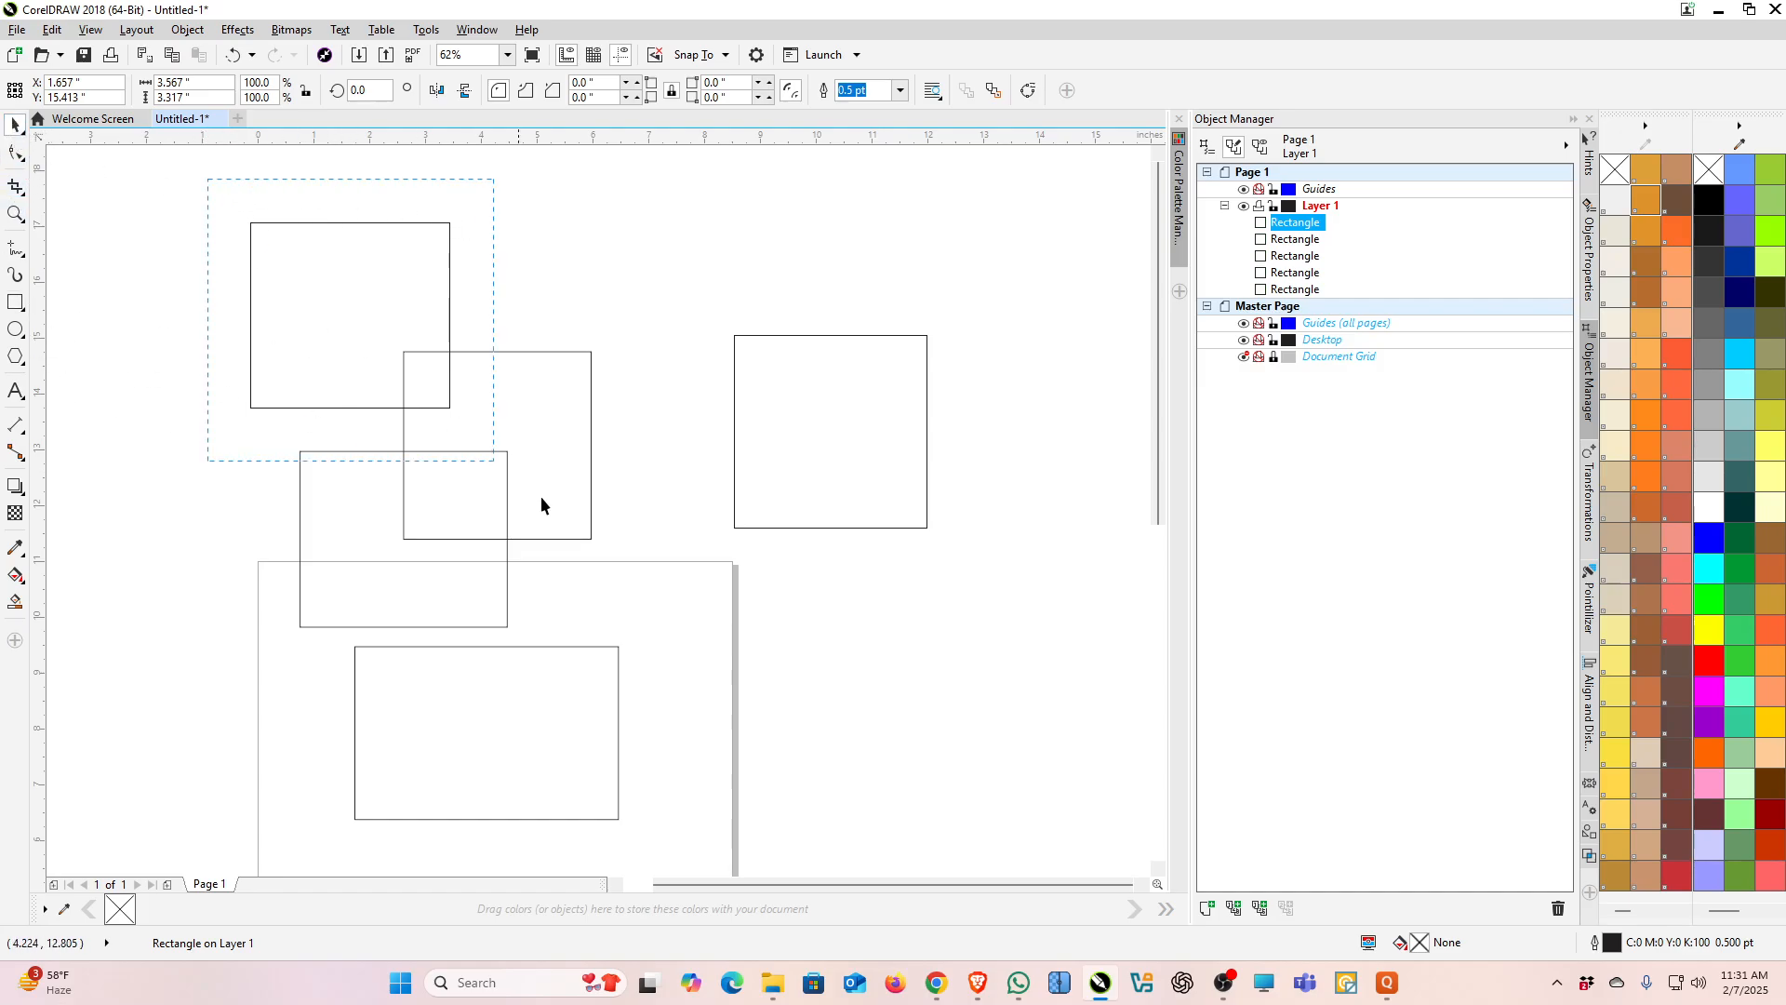
pyautogui.moveTo(928, 828); pyautogui.dragTo(958, 850)
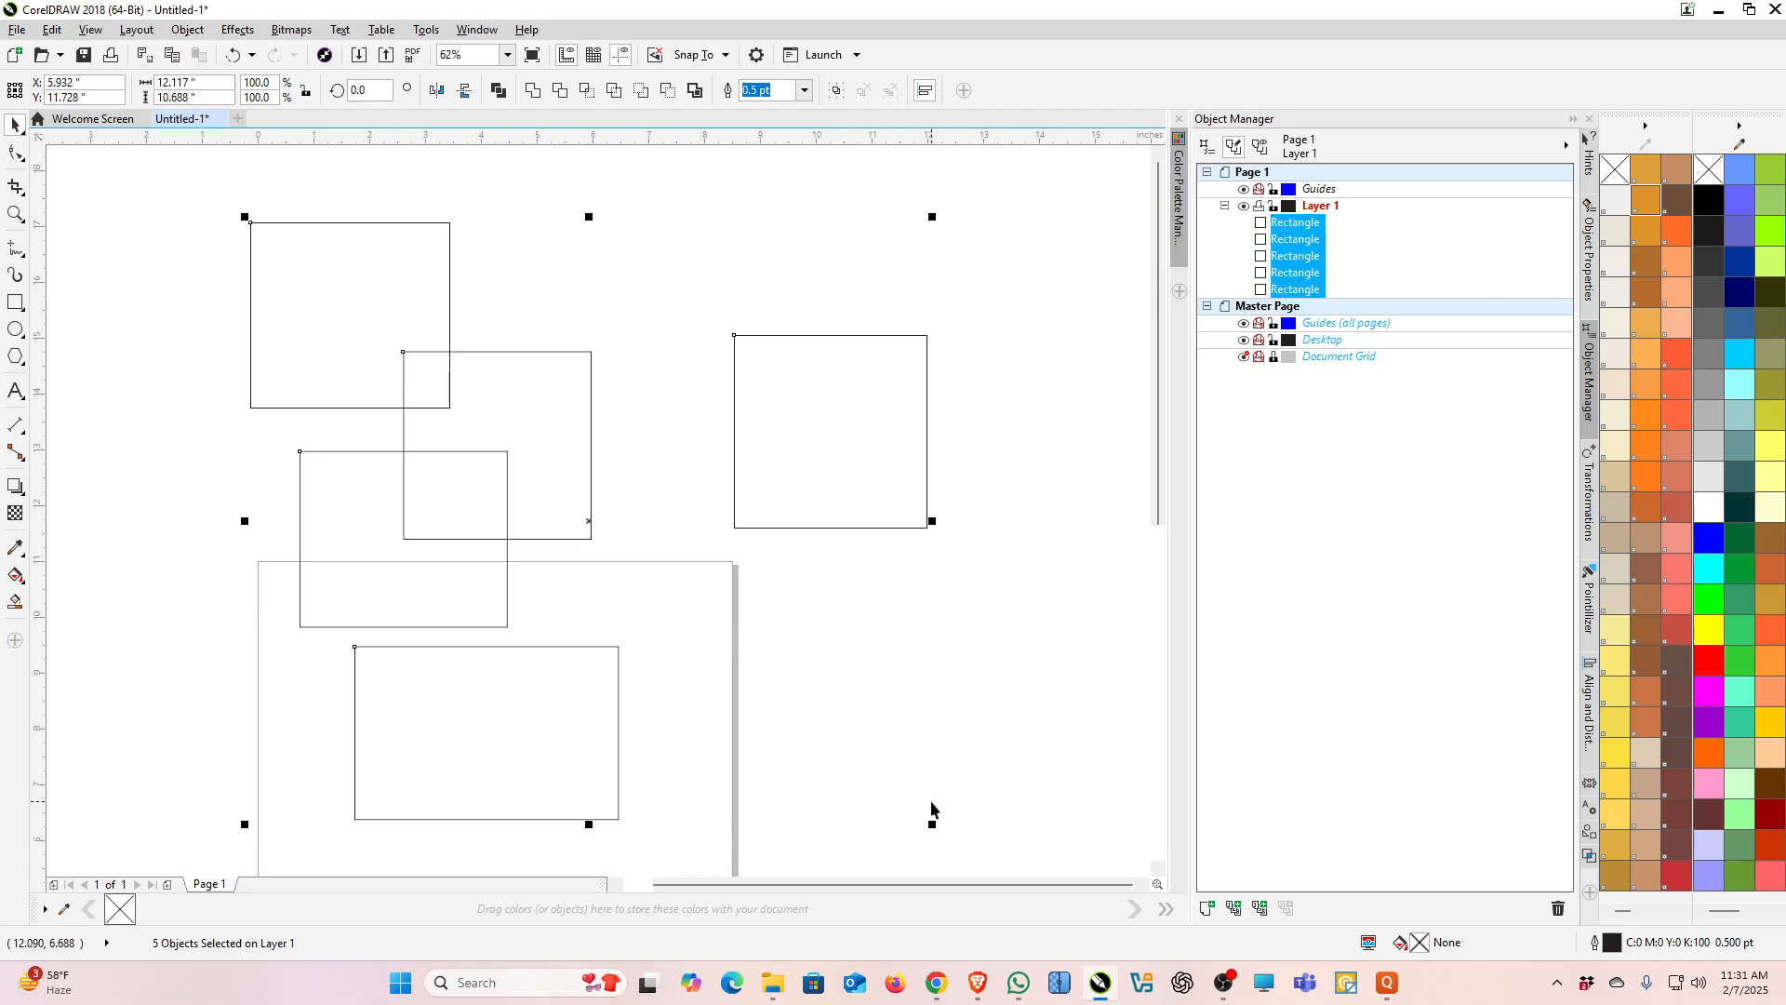
pyautogui.press('Delete')
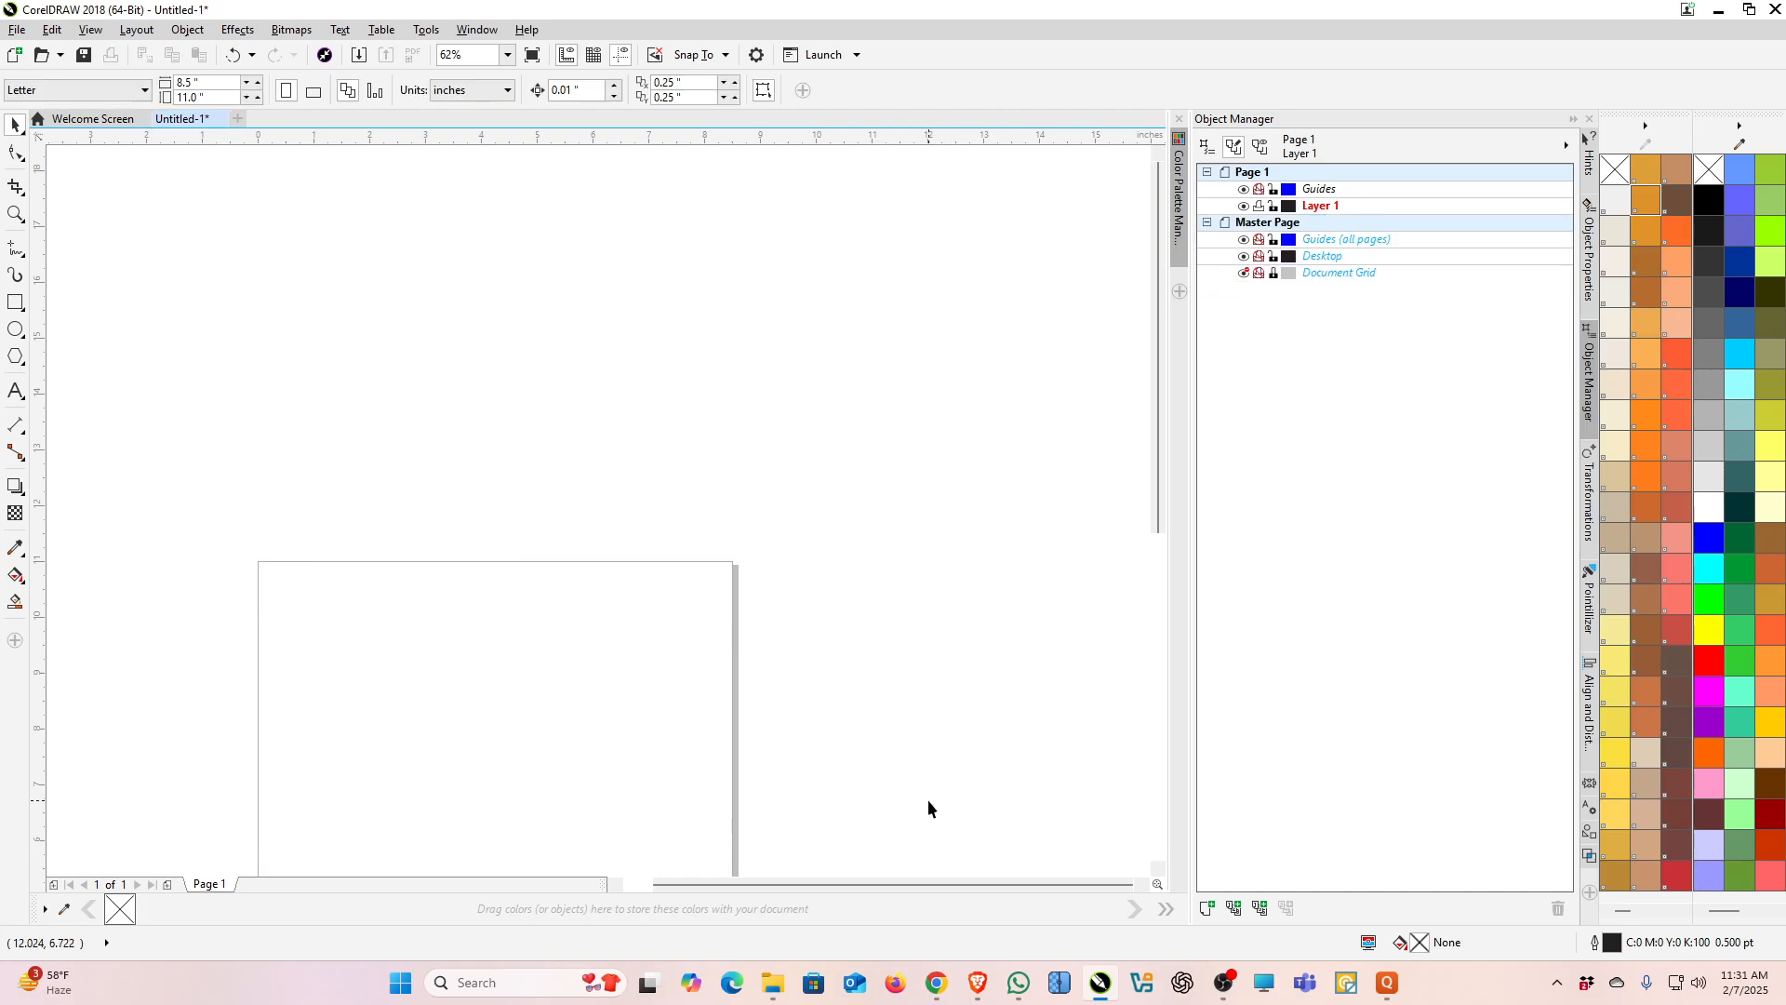
# Step: Draw two squares on the canvas, about 2.78 inches and 2.33 inches across
pyautogui.click(15, 302)
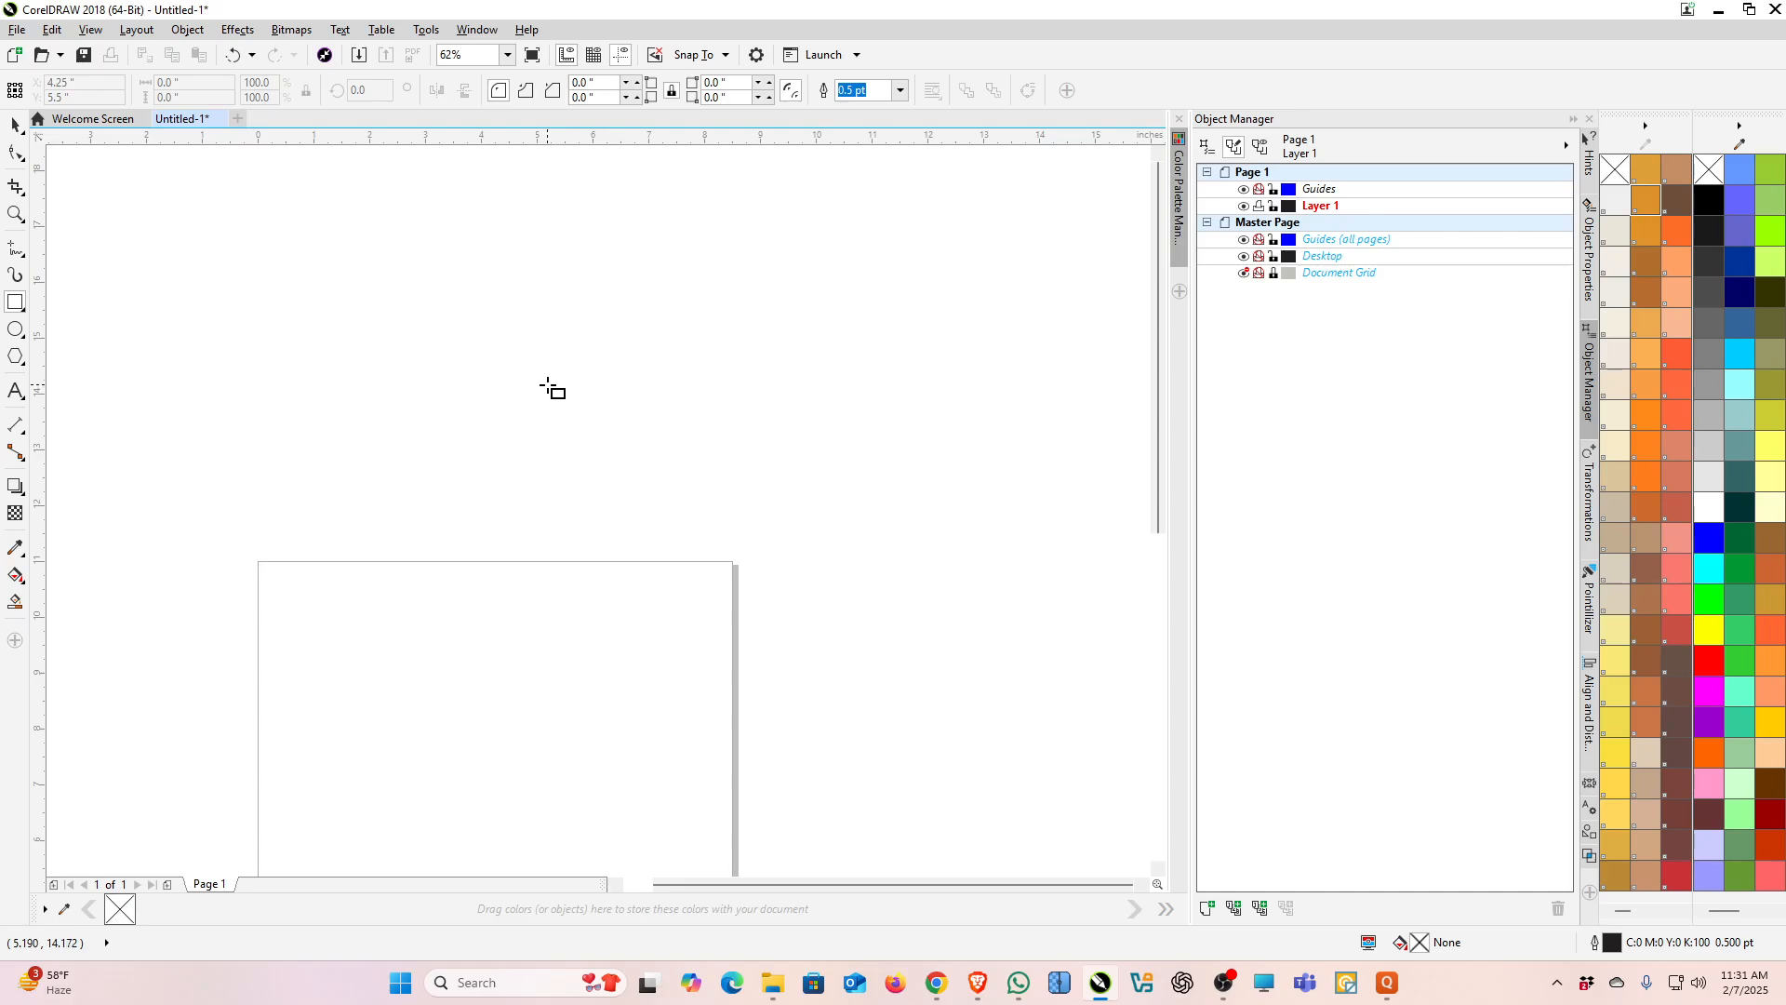
pyautogui.moveTo(536, 382); pyautogui.dragTo(693, 538)
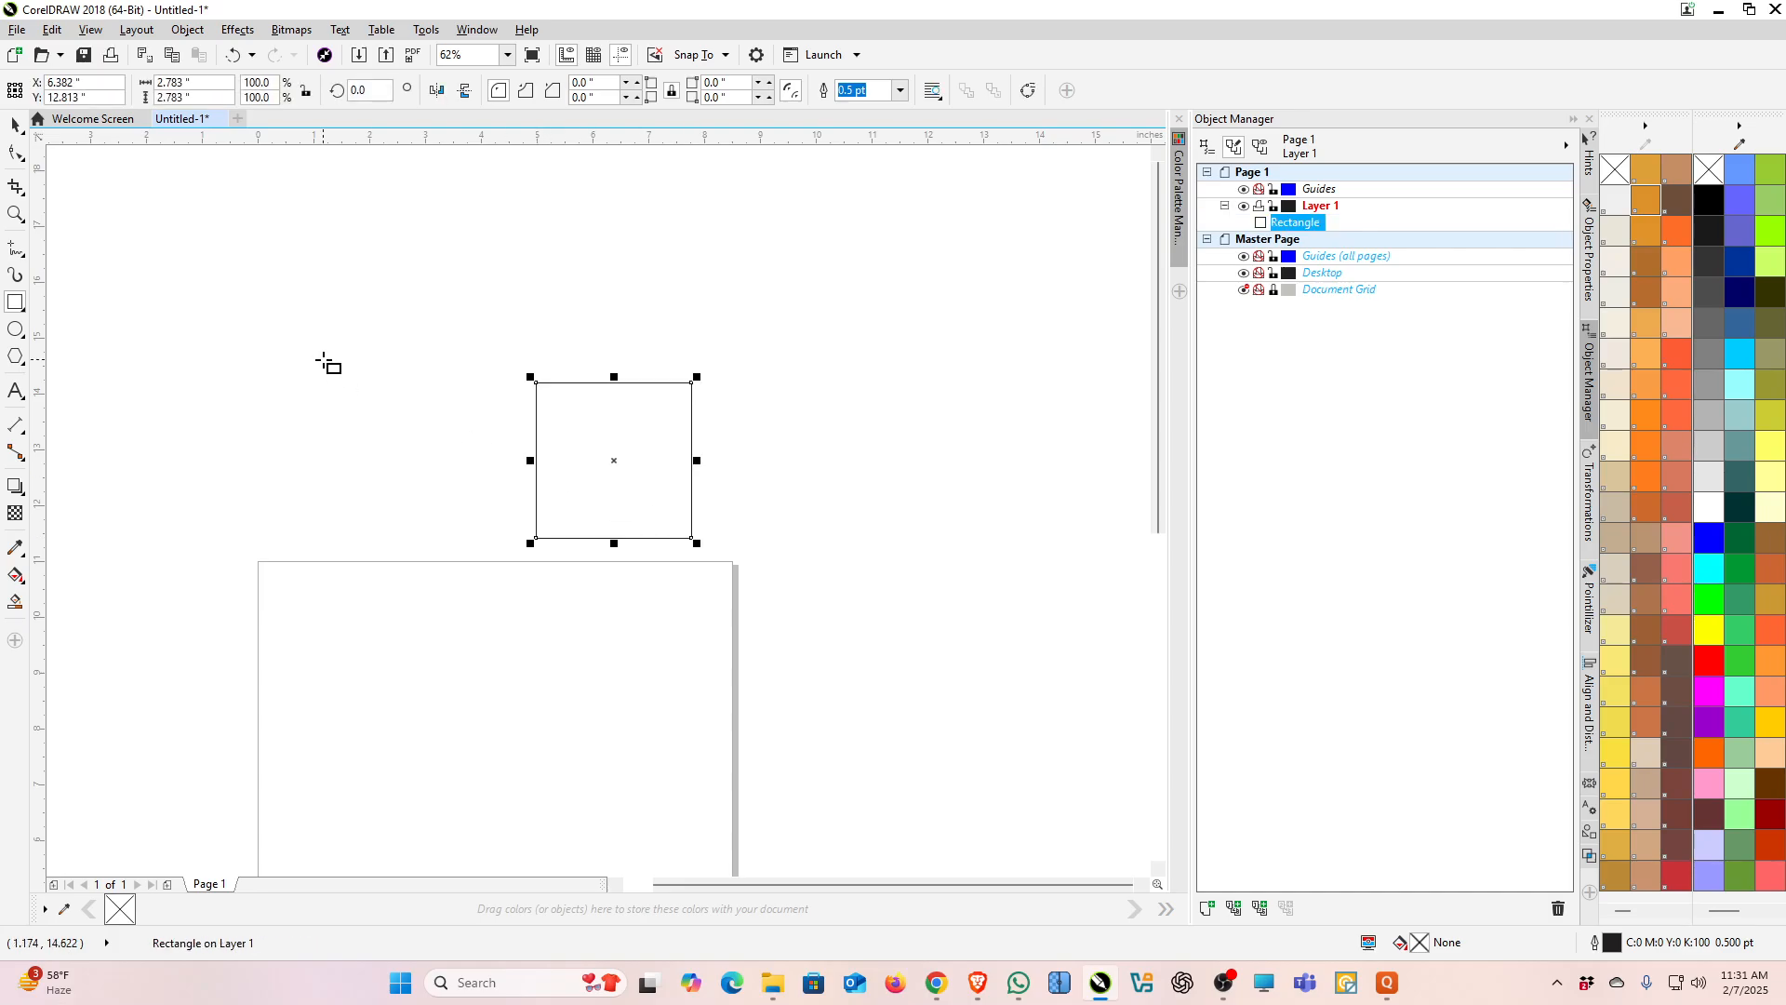
pyautogui.moveTo(278, 289); pyautogui.dragTo(376, 381)
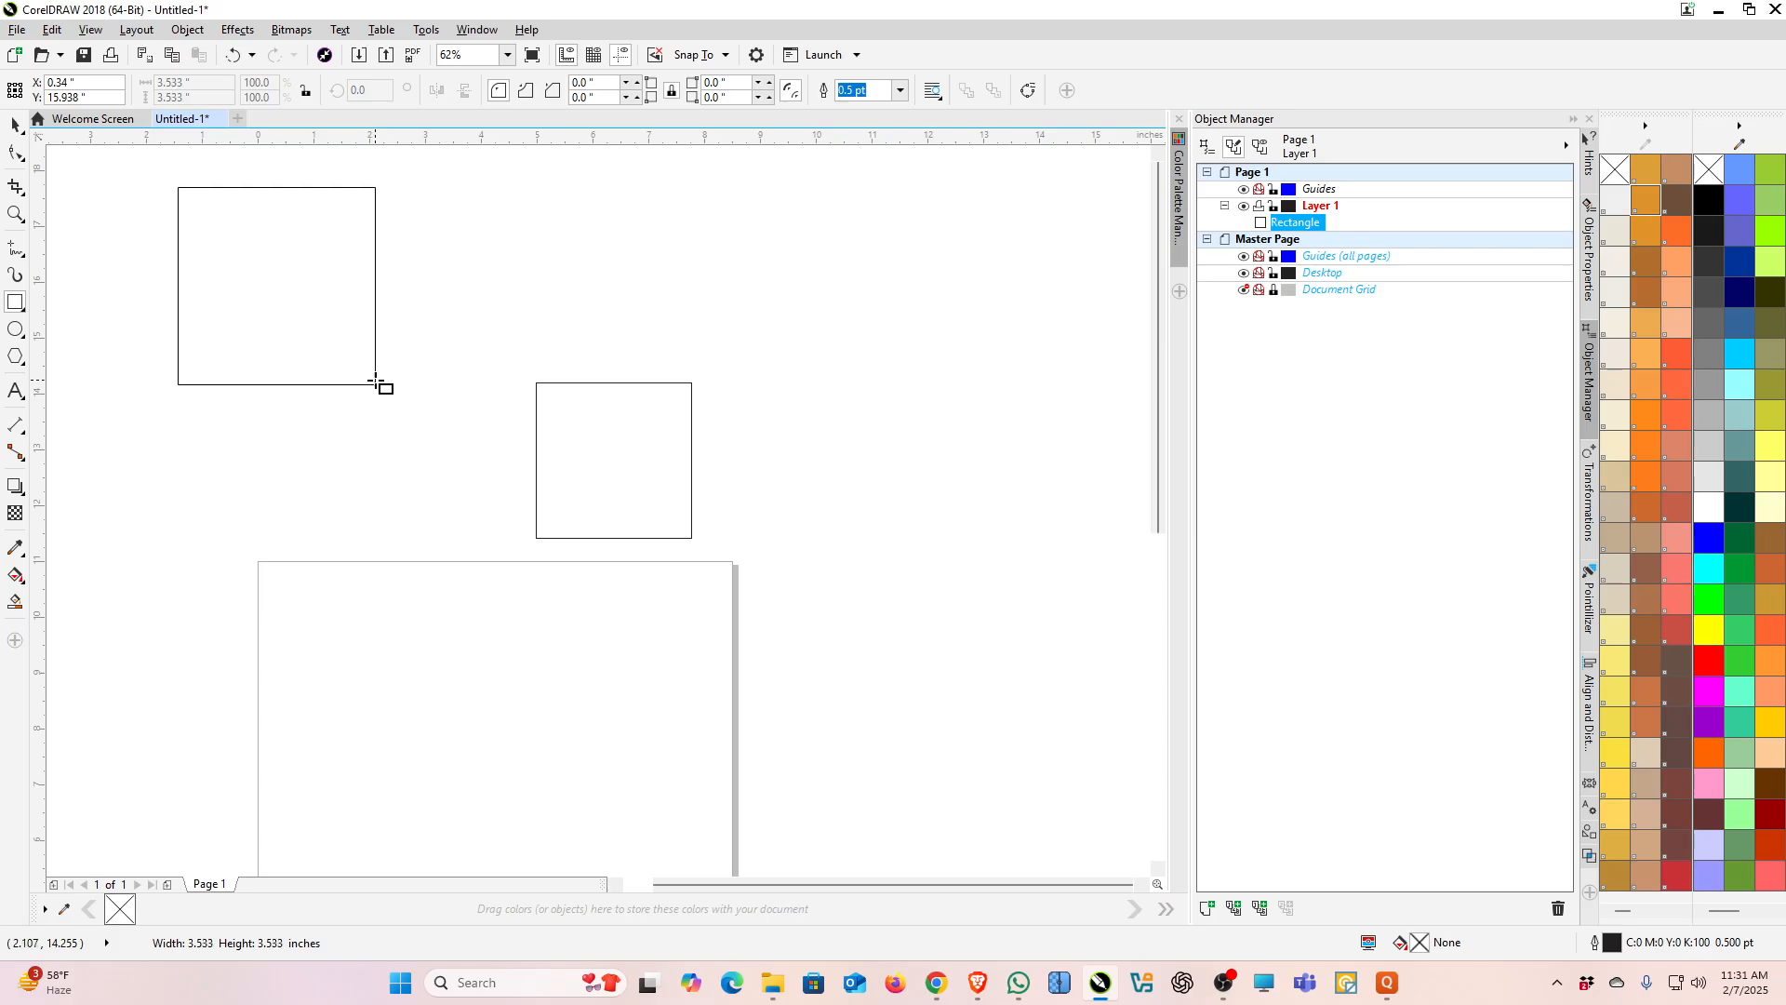
pyautogui.moveTo(377, 384)
pyautogui.mouseDown()
pyautogui.moveTo(291, 291)
pyautogui.moveTo(343, 342)
pyautogui.mouseUp()
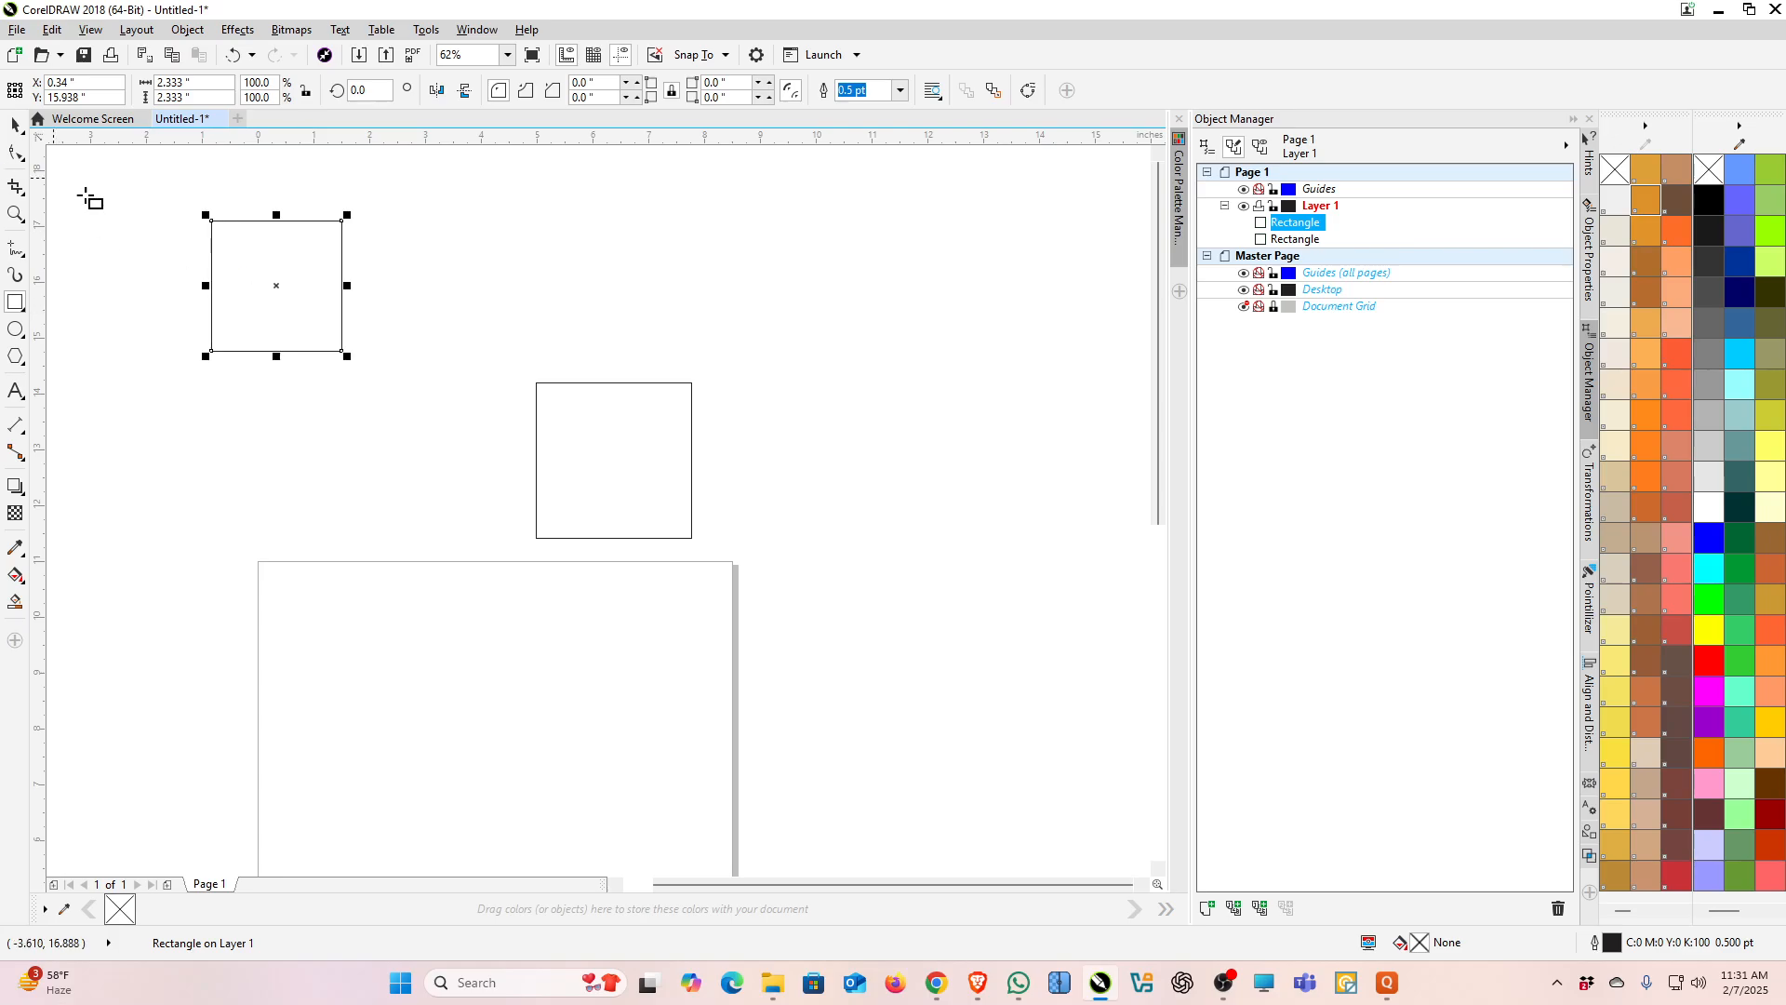
# Step: Draw a rectangle about 2.85 by 3.33 inches and delete it along with the 2.78-inch square
pyautogui.moveTo(303, 471)
pyautogui.mouseDown()
pyautogui.moveTo(382, 546)
pyautogui.moveTo(359, 518)
pyautogui.moveTo(351, 625)
pyautogui.moveTo(577, 651)
pyautogui.moveTo(462, 656)
pyautogui.mouseUp()
pyautogui.click(16, 124)
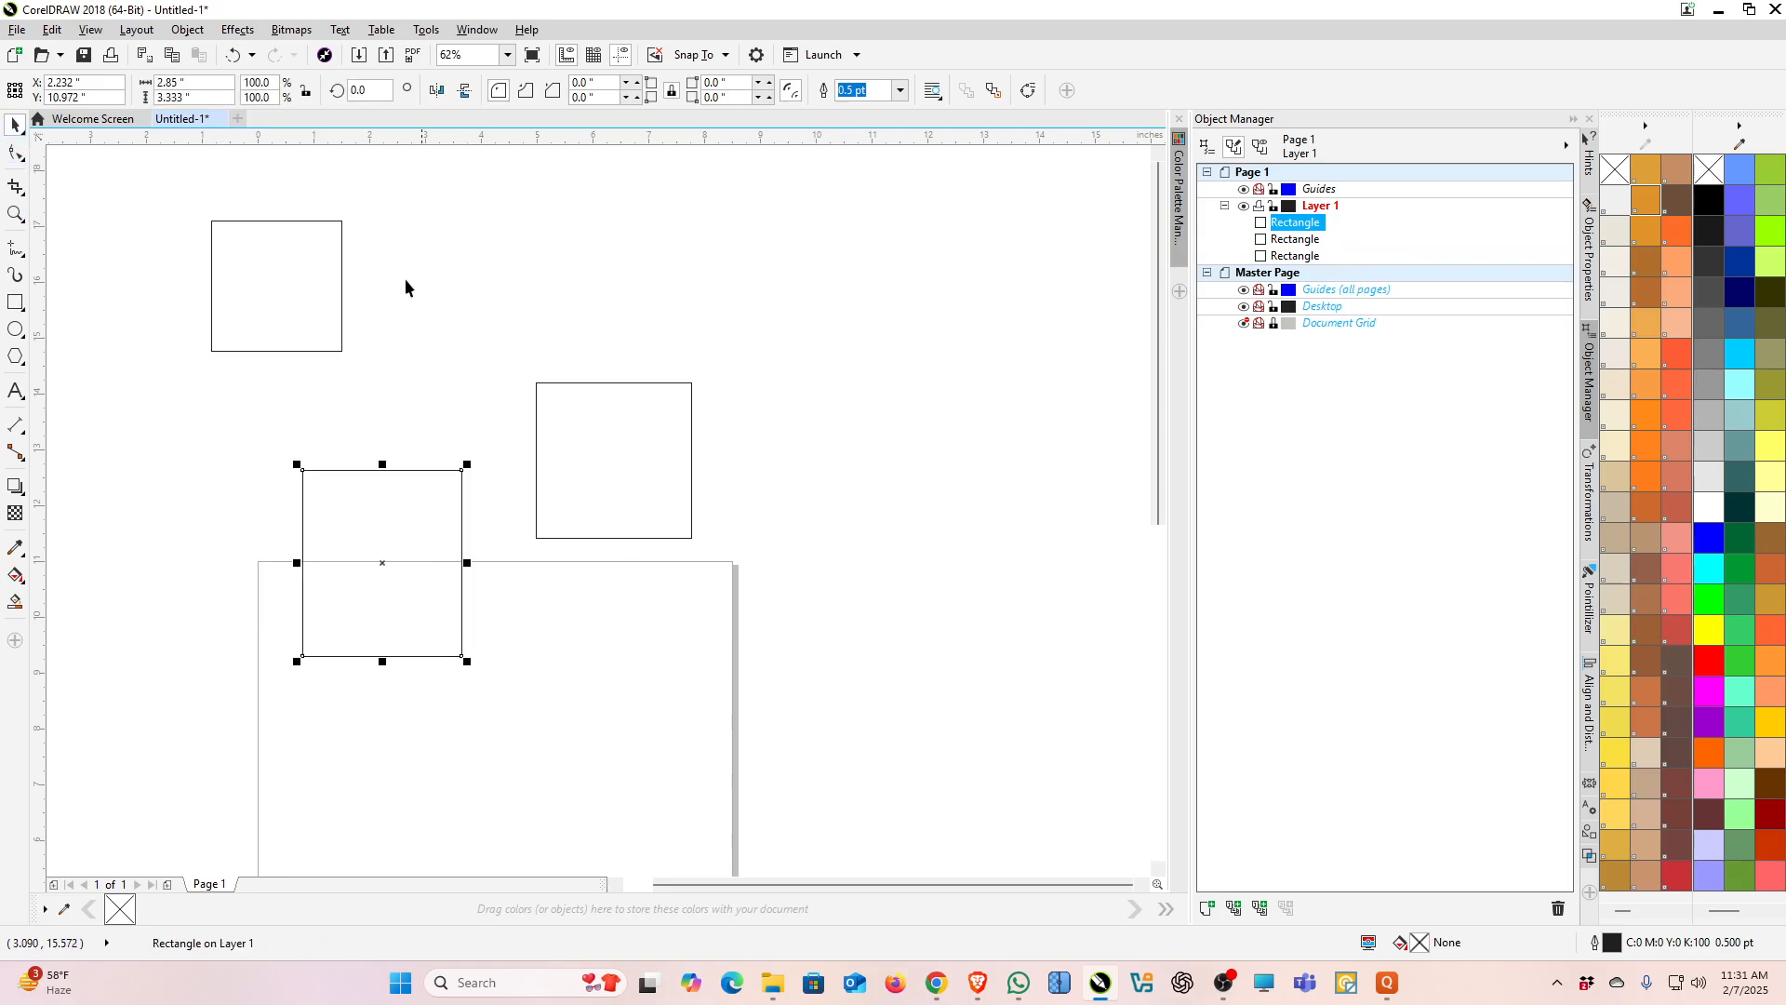
pyautogui.moveTo(169, 284); pyautogui.dragTo(764, 793)
pyautogui.press('Delete')
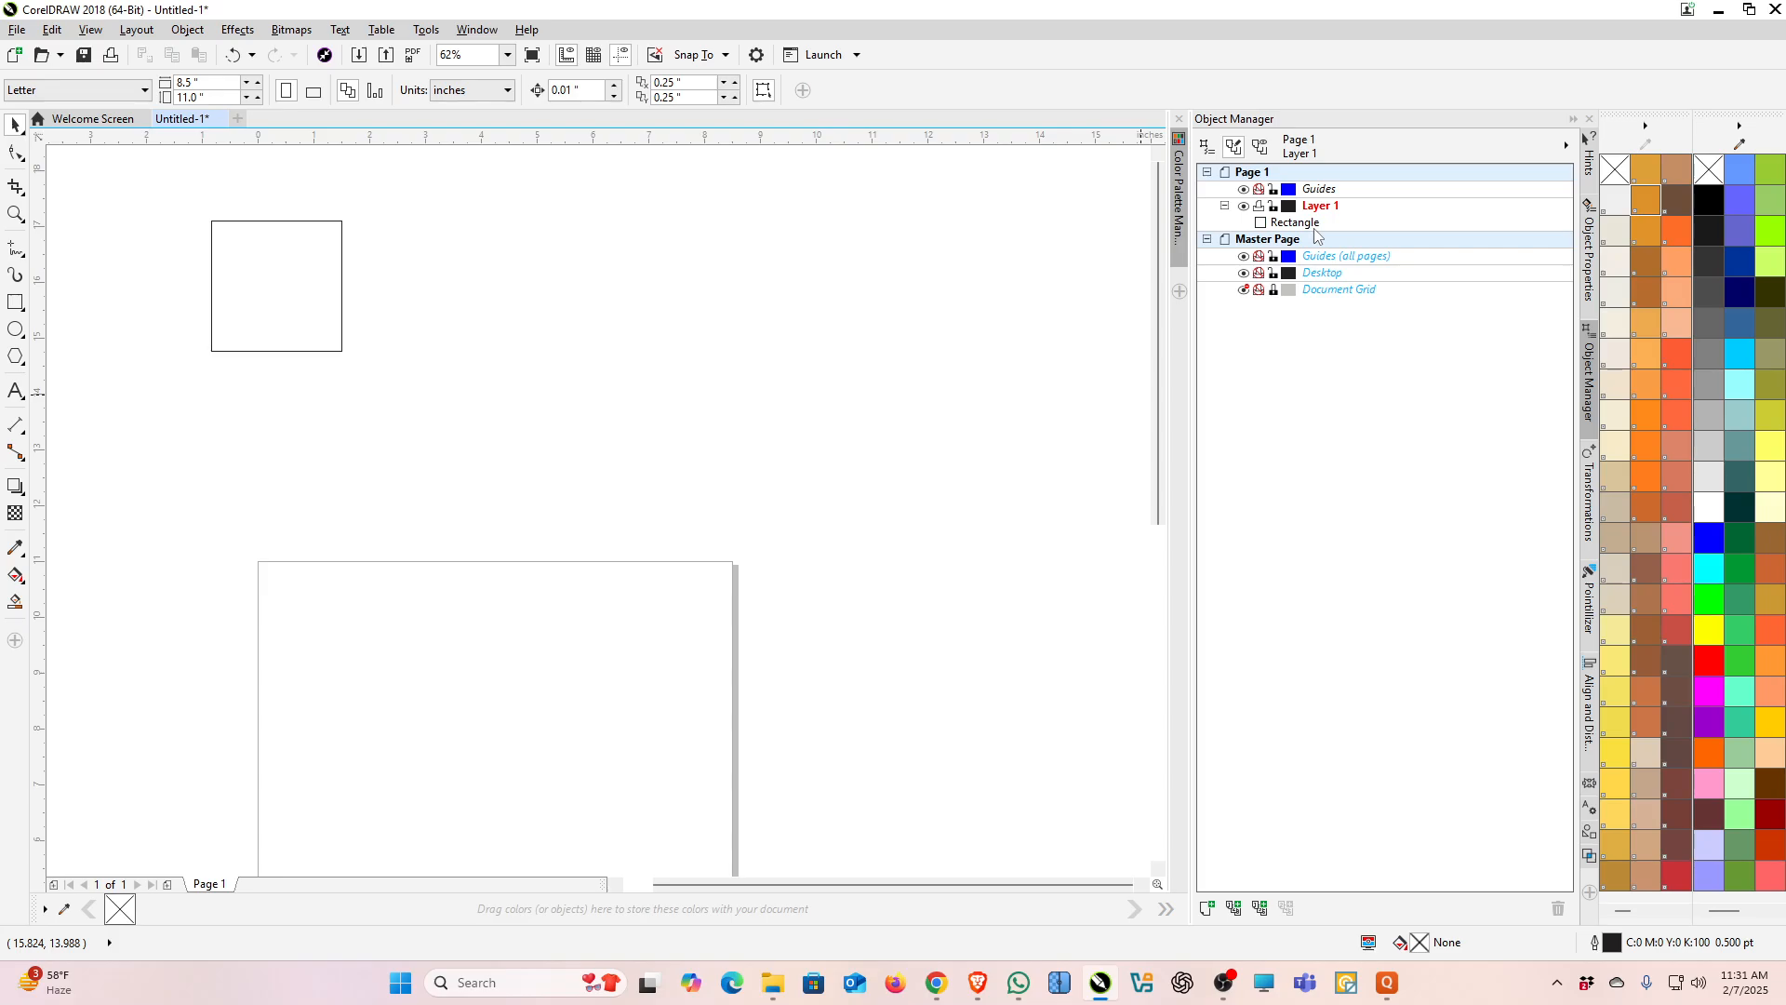
# Step: Move the 2.33-inch square onto the page, placing it near the page centre
pyautogui.click(292, 318)
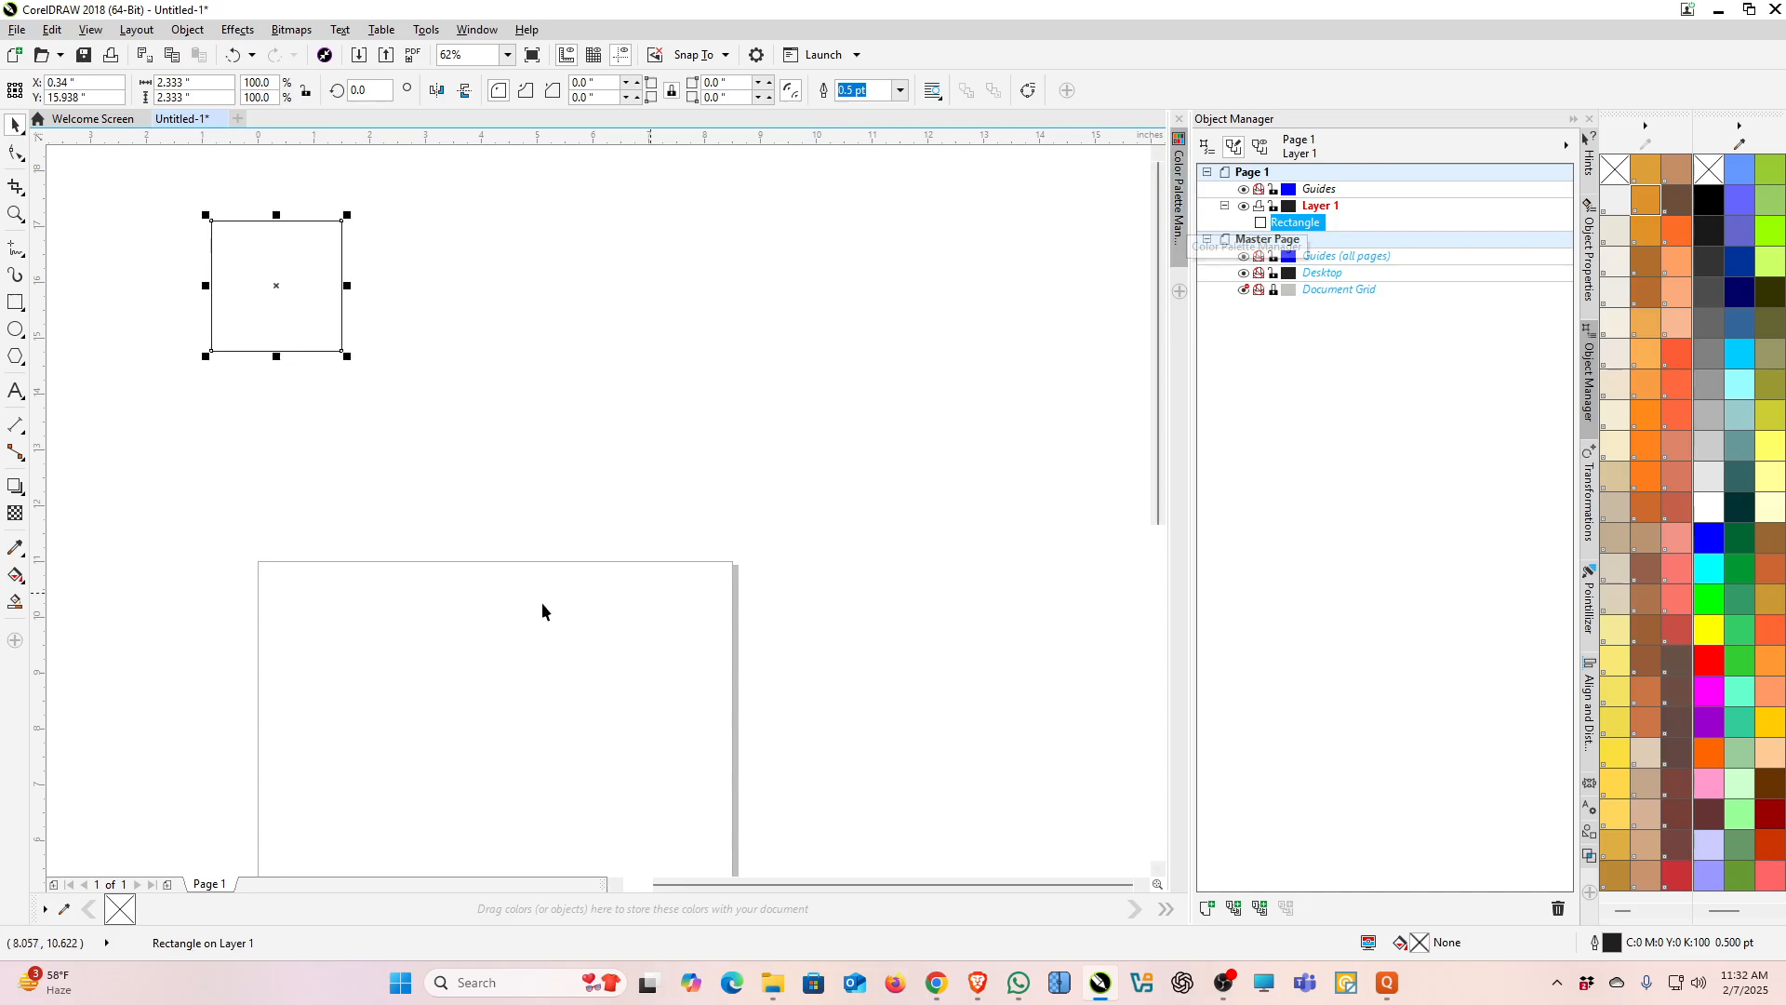
pyautogui.moveTo(283, 300); pyautogui.dragTo(470, 789)
pyautogui.scroll(-3, 639, 333)
pyautogui.scroll(2, 626, 410)
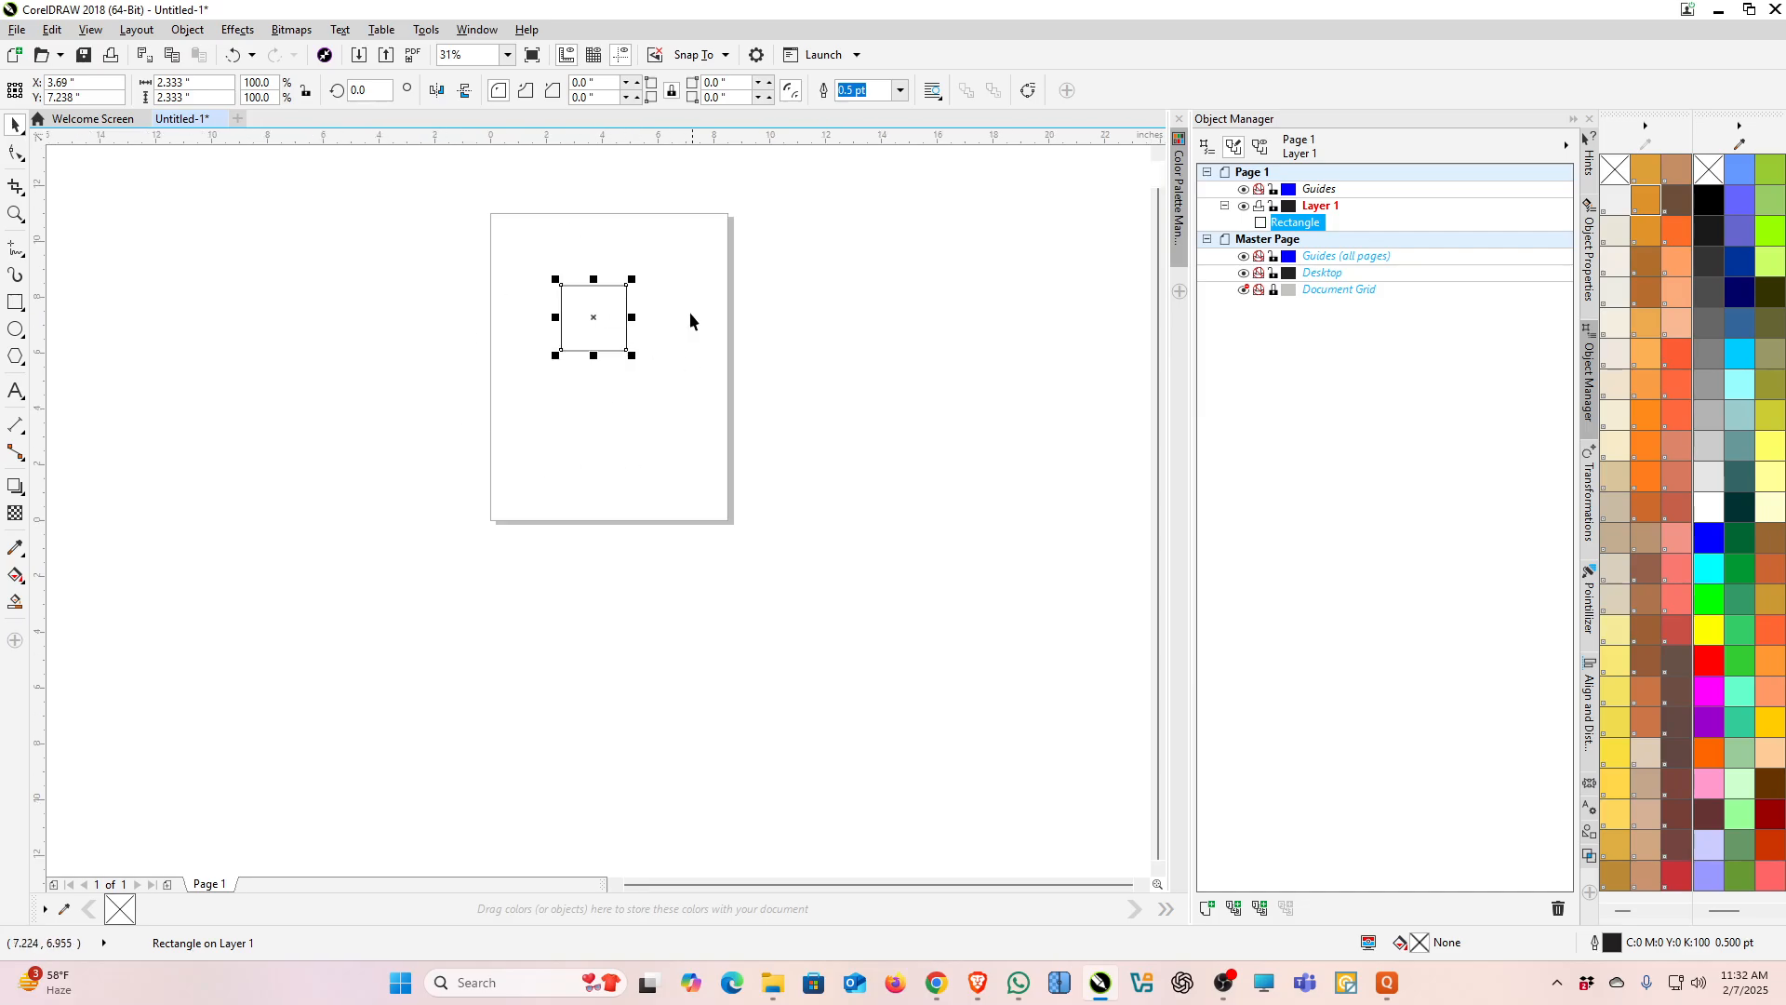
pyautogui.moveTo(594, 317); pyautogui.dragTo(607, 350)
pyautogui.scroll(3, 598, 319)
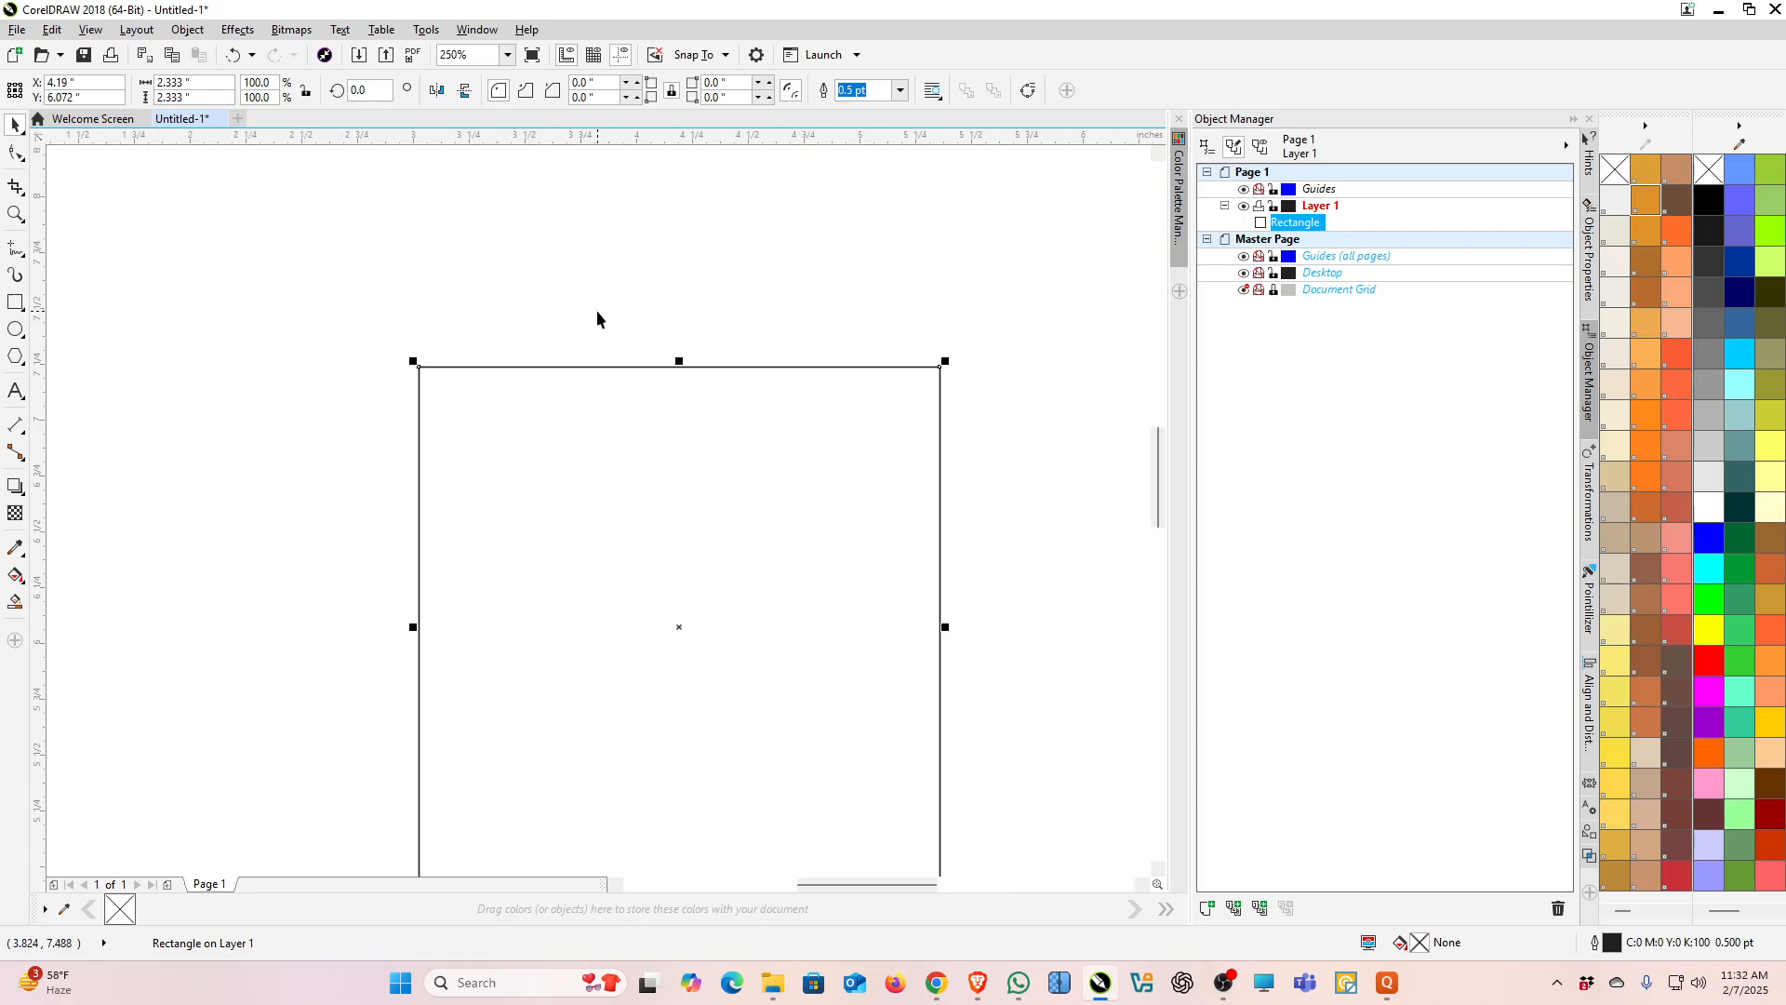
pyautogui.scroll(-1, 626, 283)
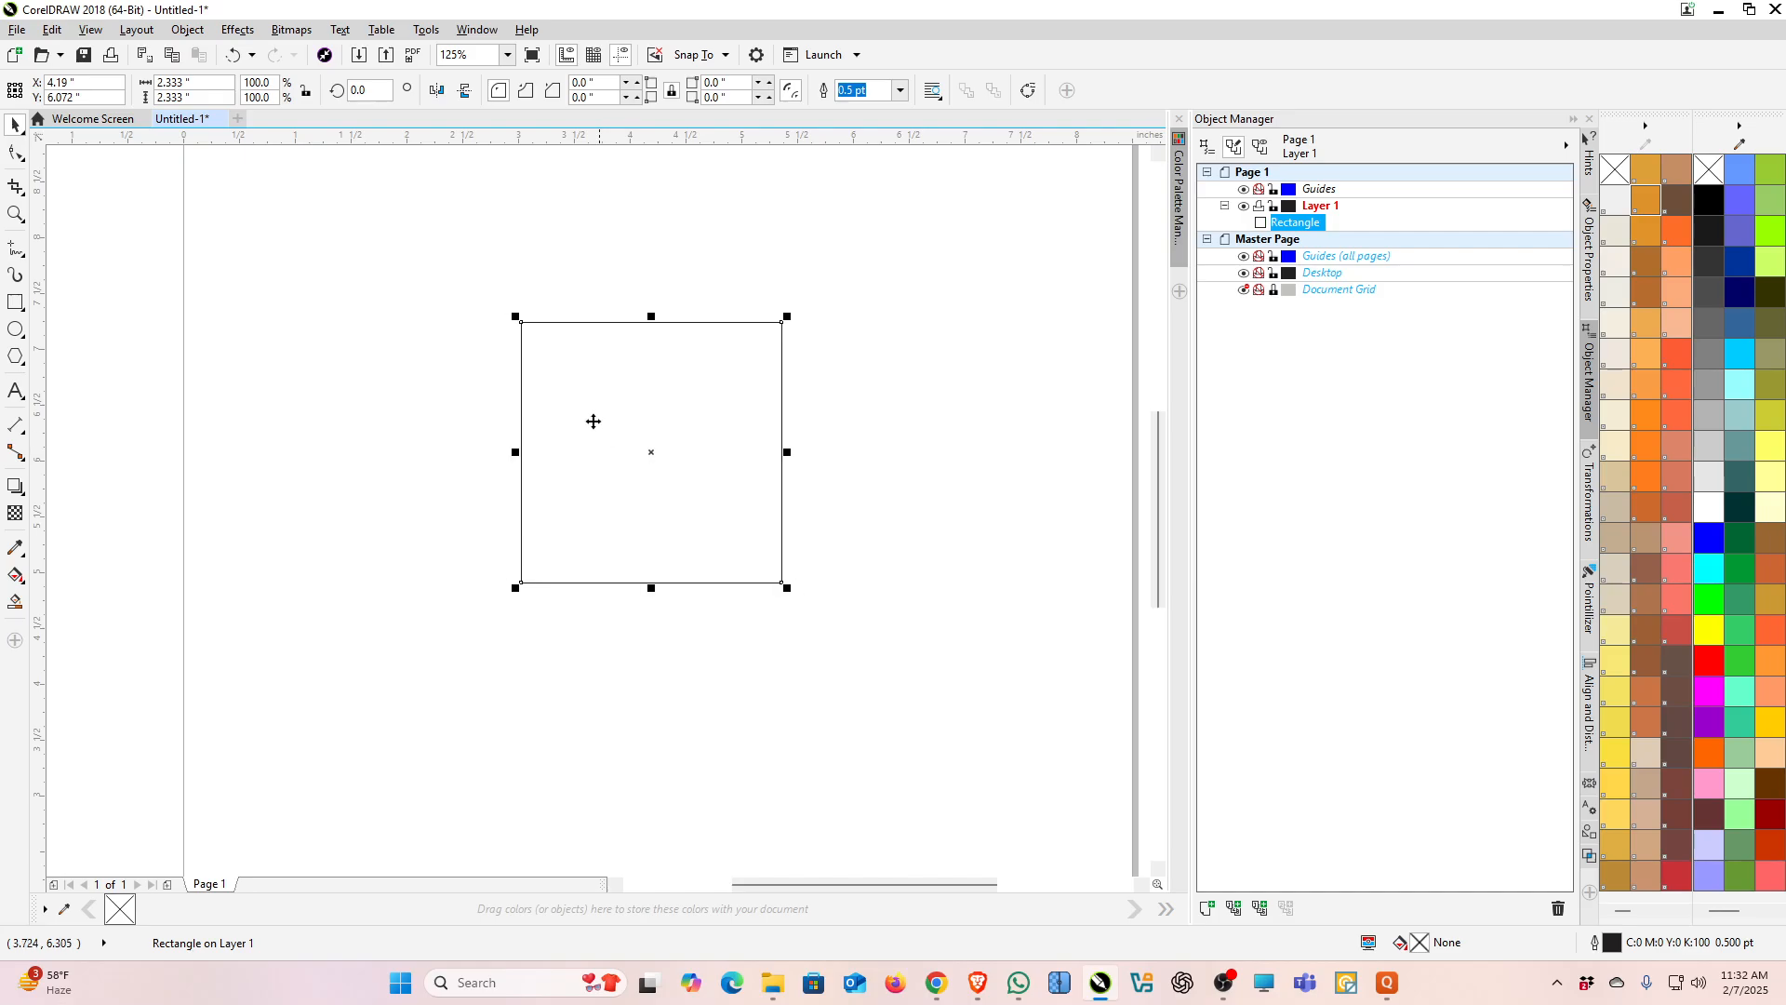
# Step: Switch the square to rotate and skew handles and skew it slightly by its top edge
pyautogui.click(545, 381)
pyautogui.click(182, 549)
pyautogui.click(617, 429)
pyautogui.click(580, 411)
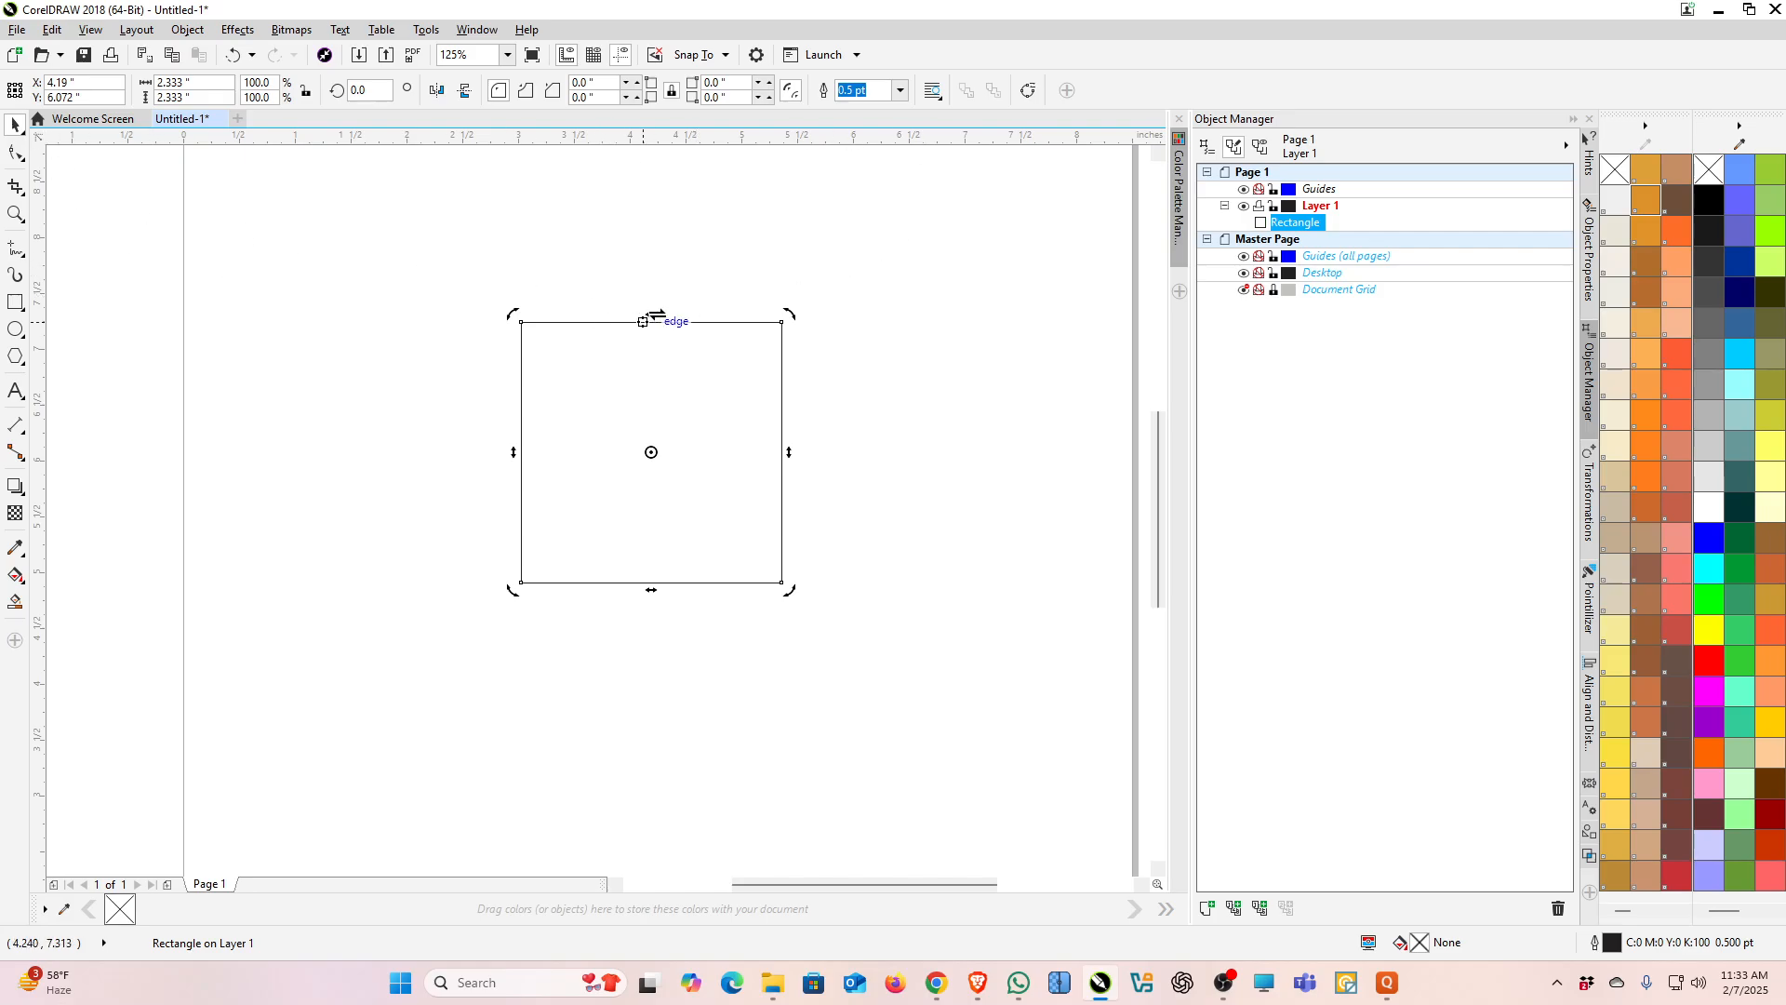
pyautogui.moveTo(643, 321)
pyautogui.mouseDown()
pyautogui.moveTo(410, 326)
pyautogui.moveTo(902, 329)
pyautogui.moveTo(650, 320)
pyautogui.mouseUp()
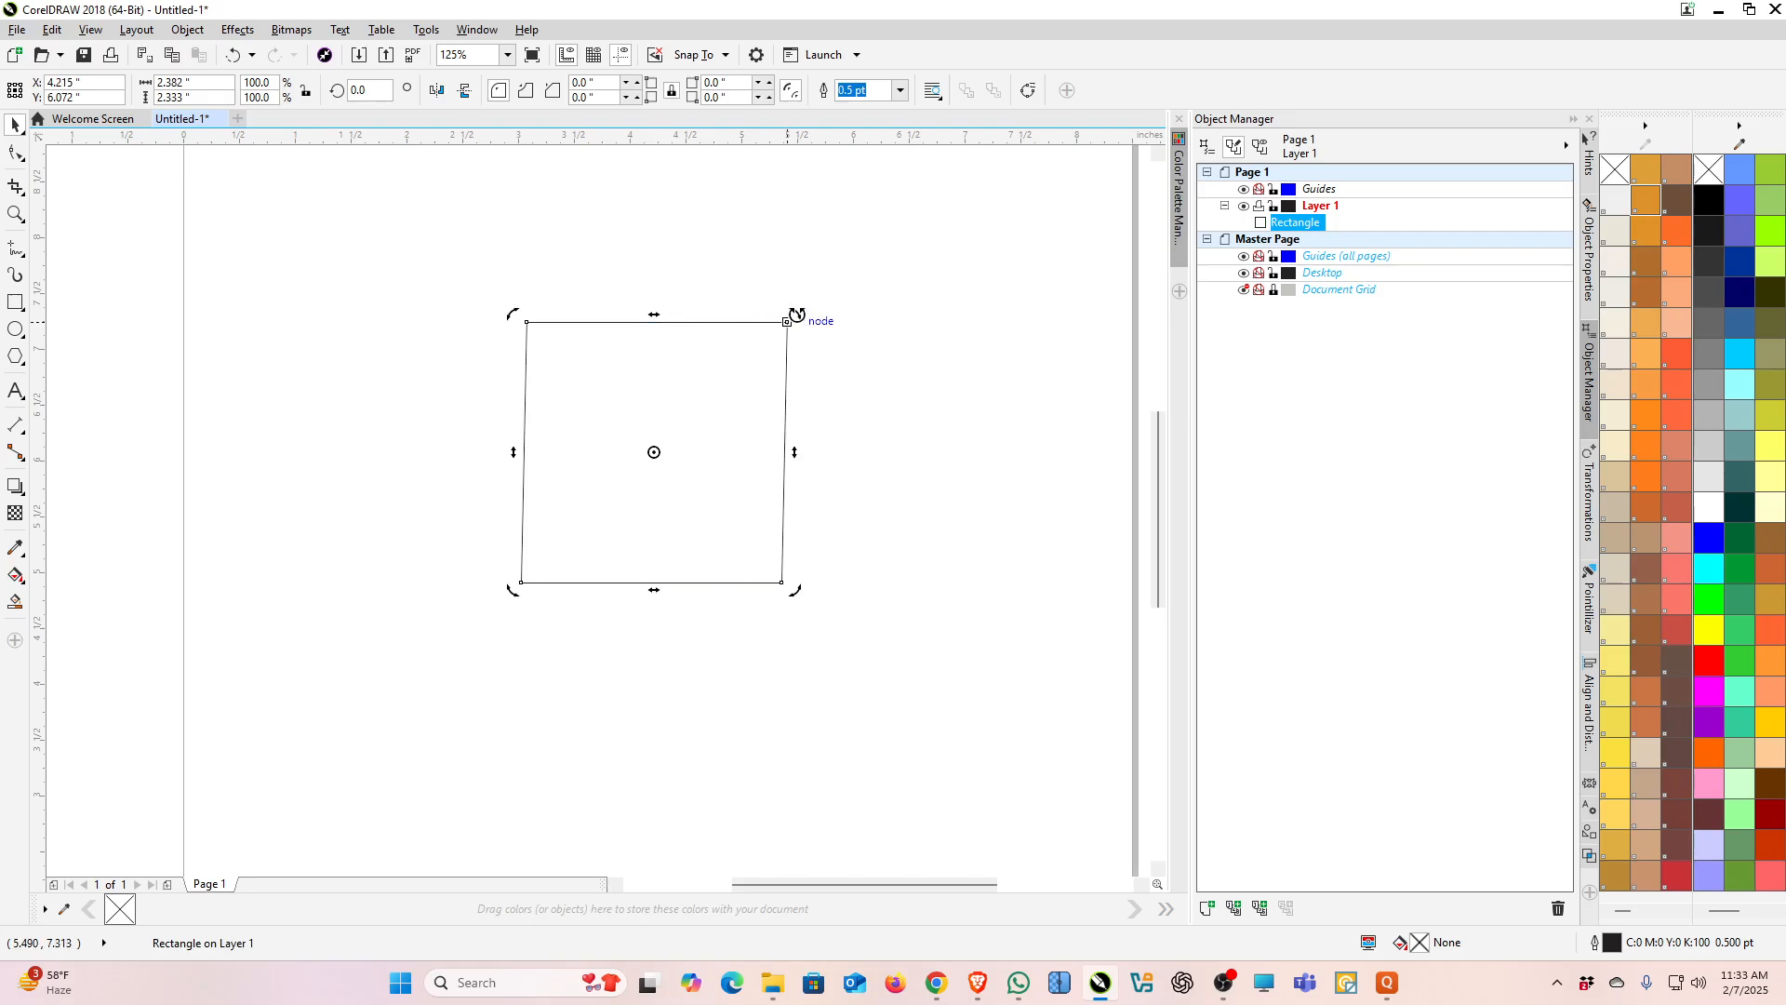
# Step: Rotate the square by its corner handle to 270.3 degrees and deselect it
pyautogui.moveTo(807, 313); pyautogui.dragTo(748, 547)
pyautogui.click(874, 516)
pyautogui.click(688, 434)
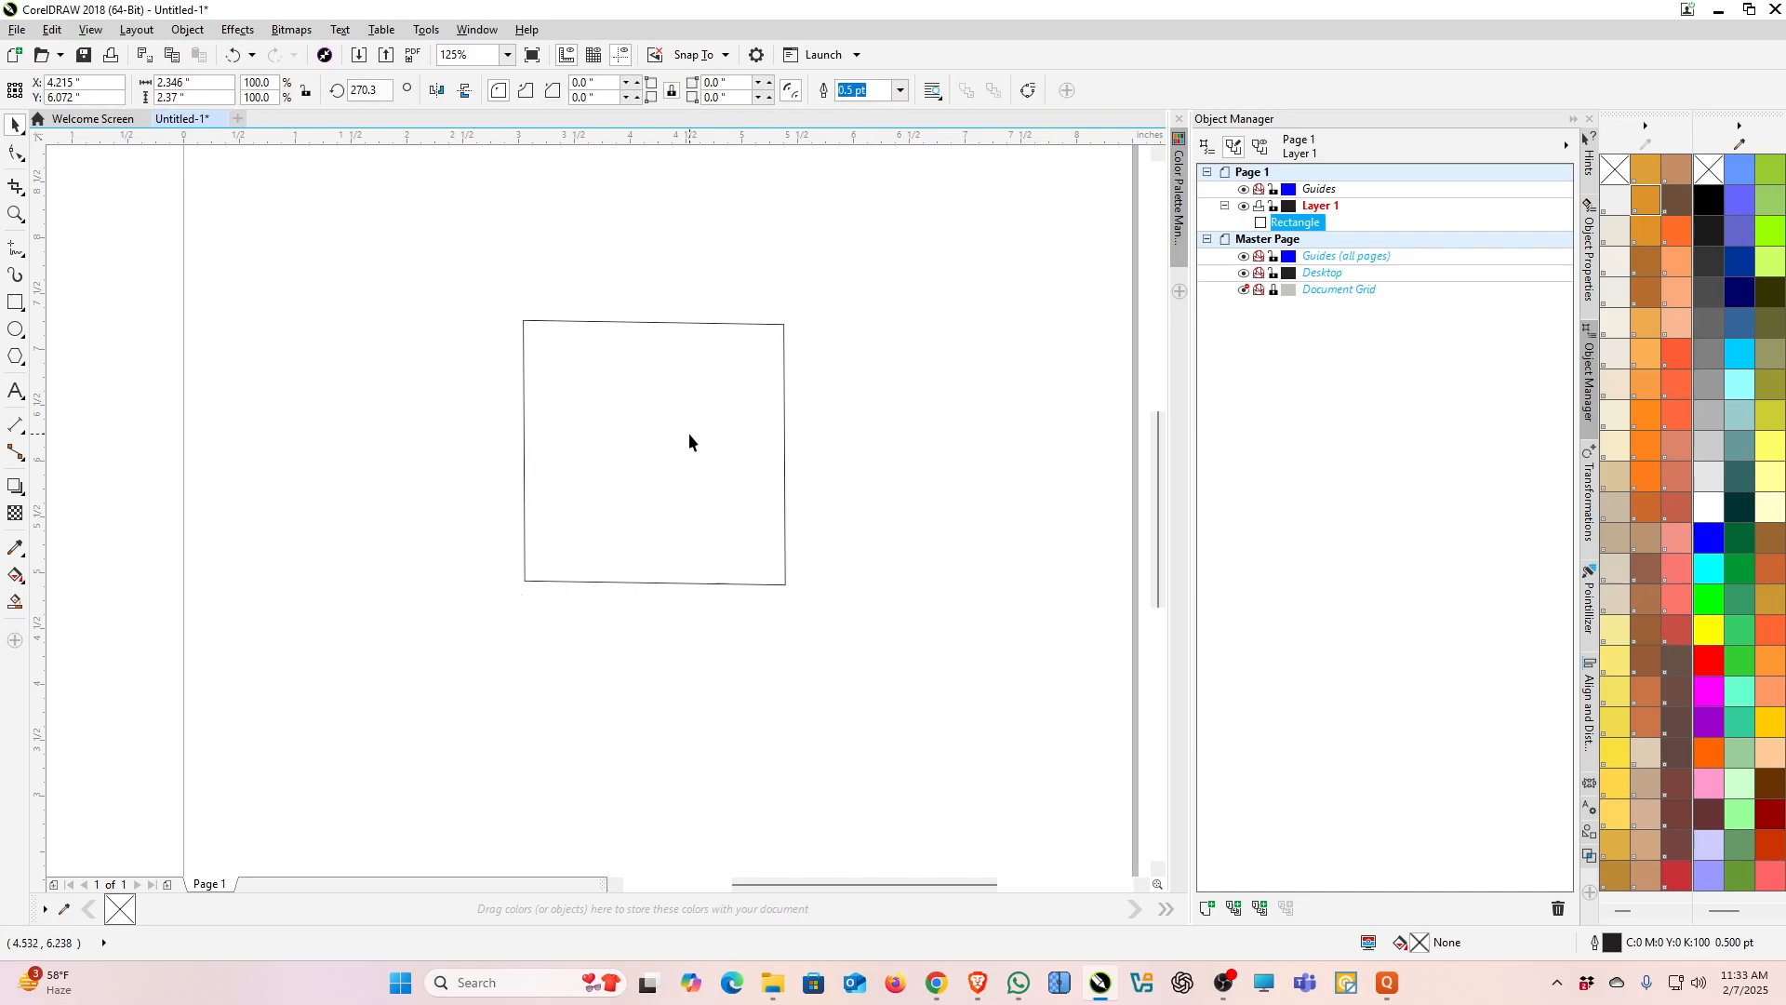
# Step: Drag a copy of the rotated square to the left of the original and deselect both
pyautogui.moveTo(785, 452); pyautogui.dragTo(387, 446)
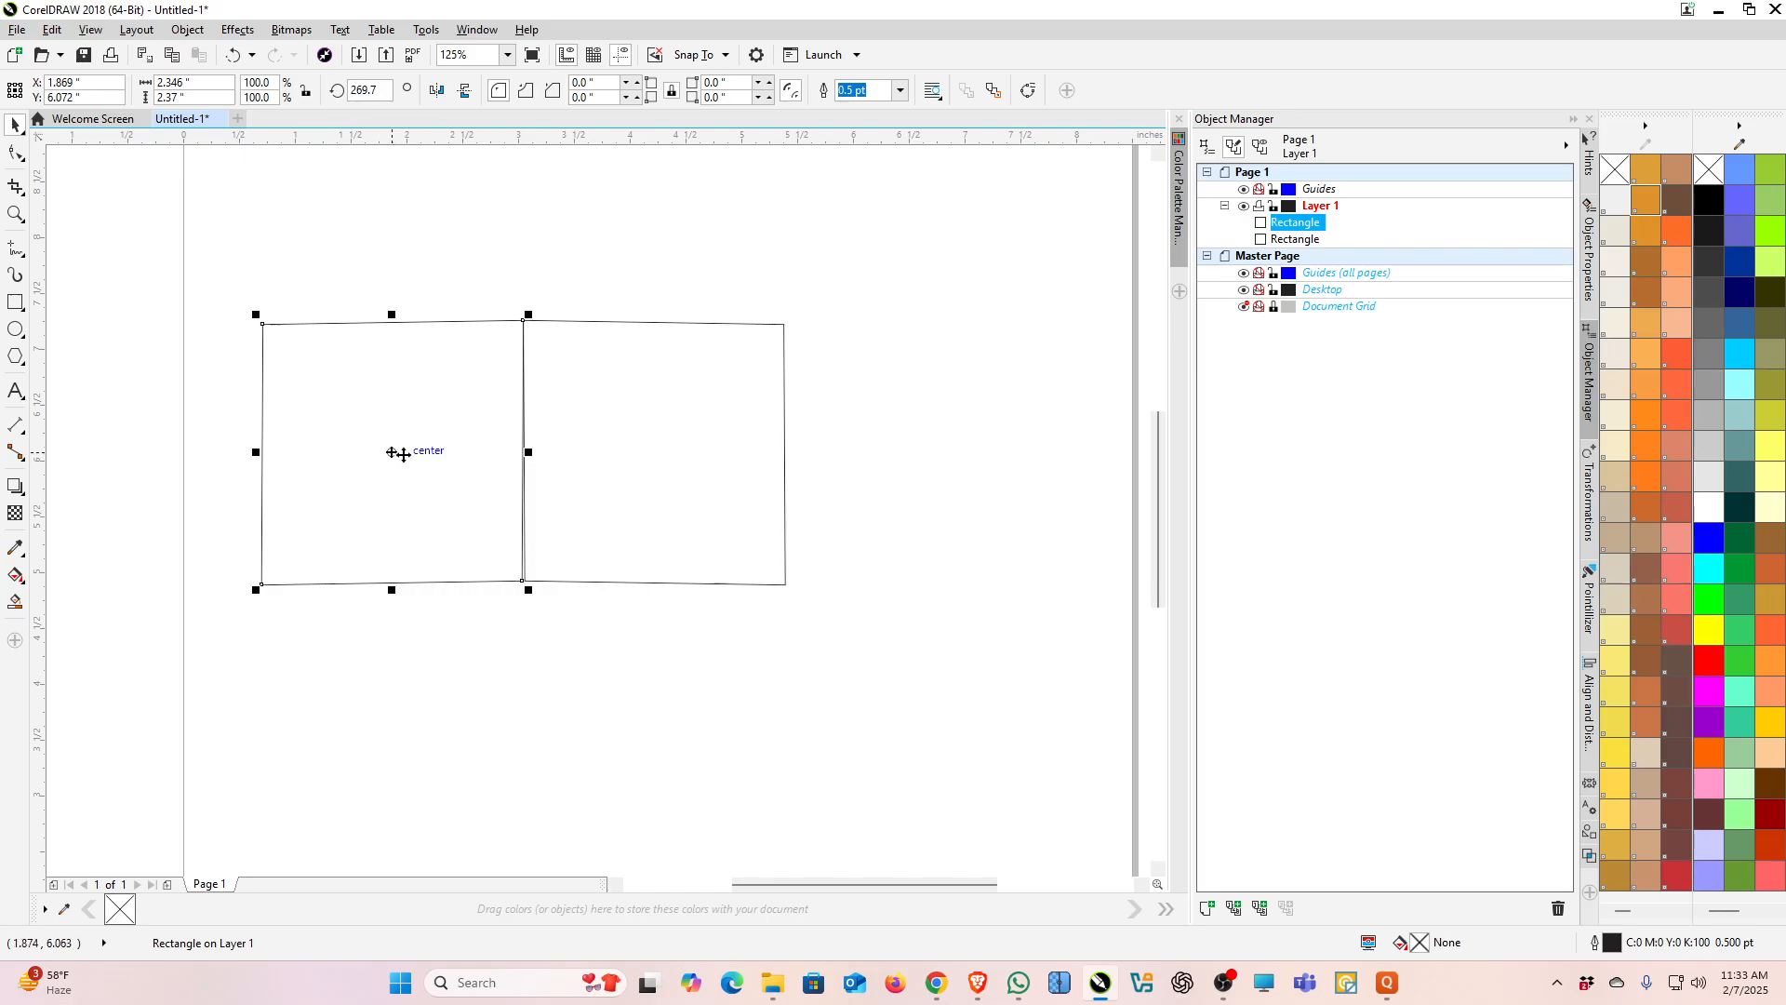
pyautogui.click(655, 452)
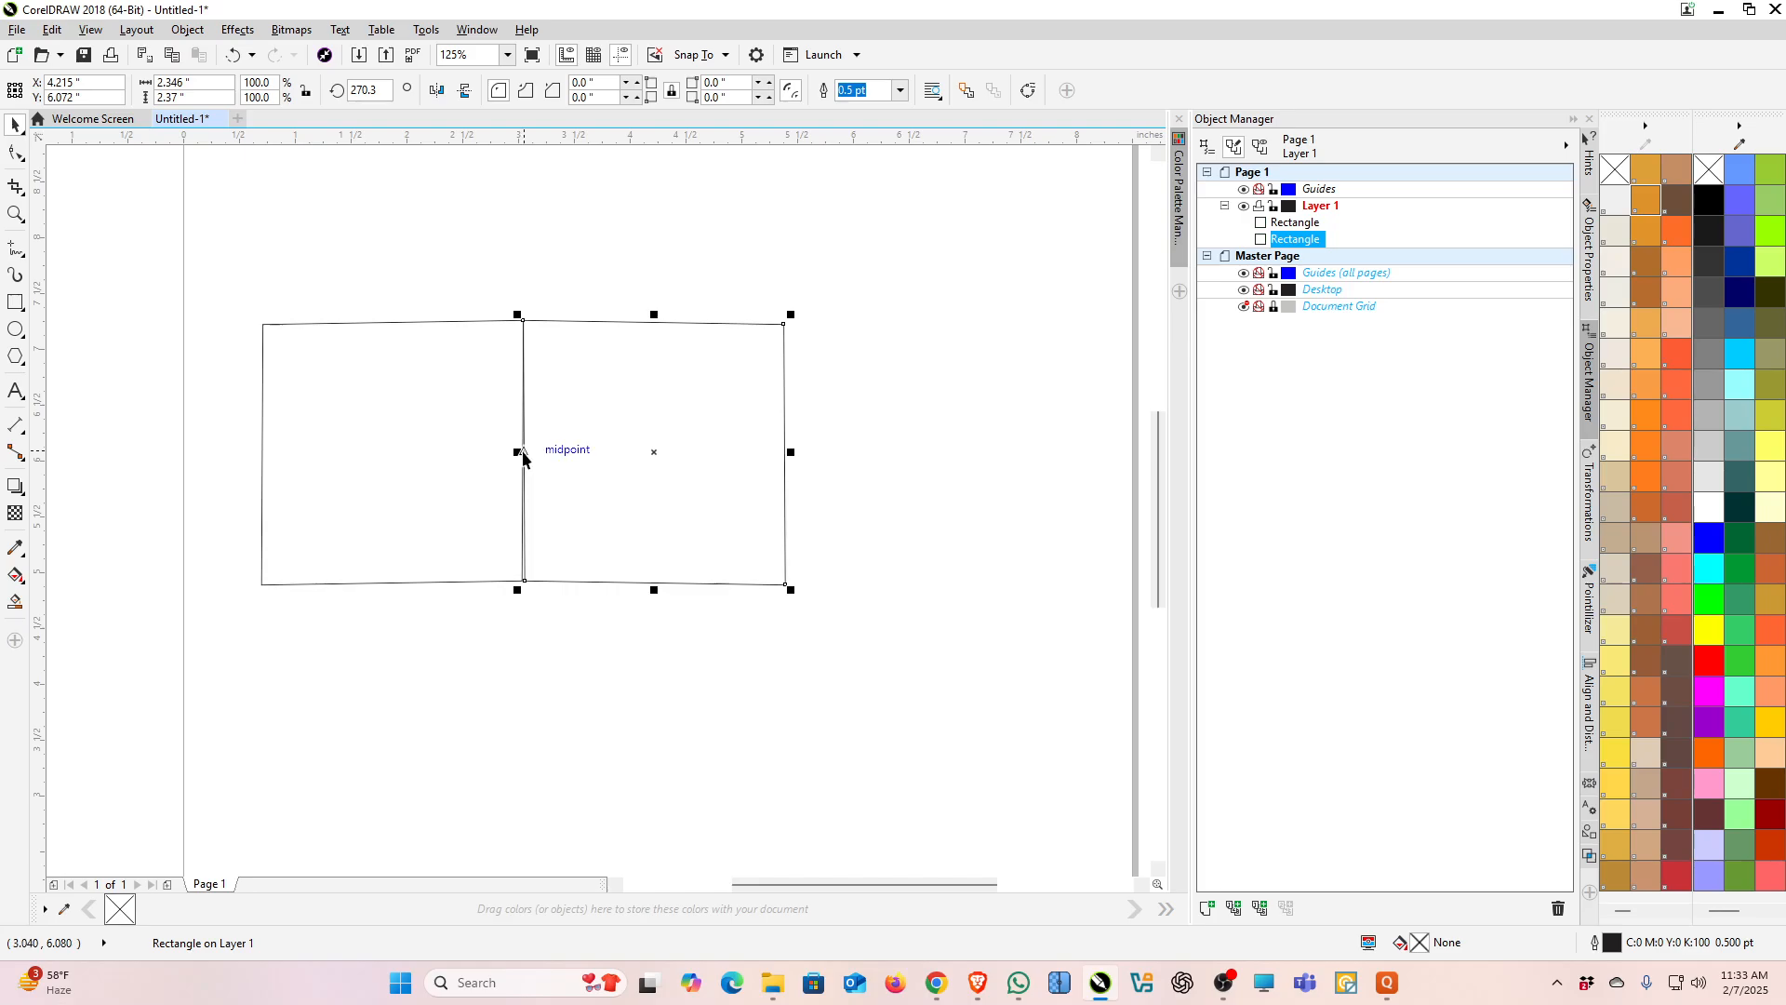
pyautogui.press('Escape')
# Step: Stretch the right square horizontally by its left edge, then select and delete all objects on the page
pyautogui.click(571, 453)
pyautogui.moveTo(517, 452); pyautogui.dragTo(824, 502)
pyautogui.click(921, 498)
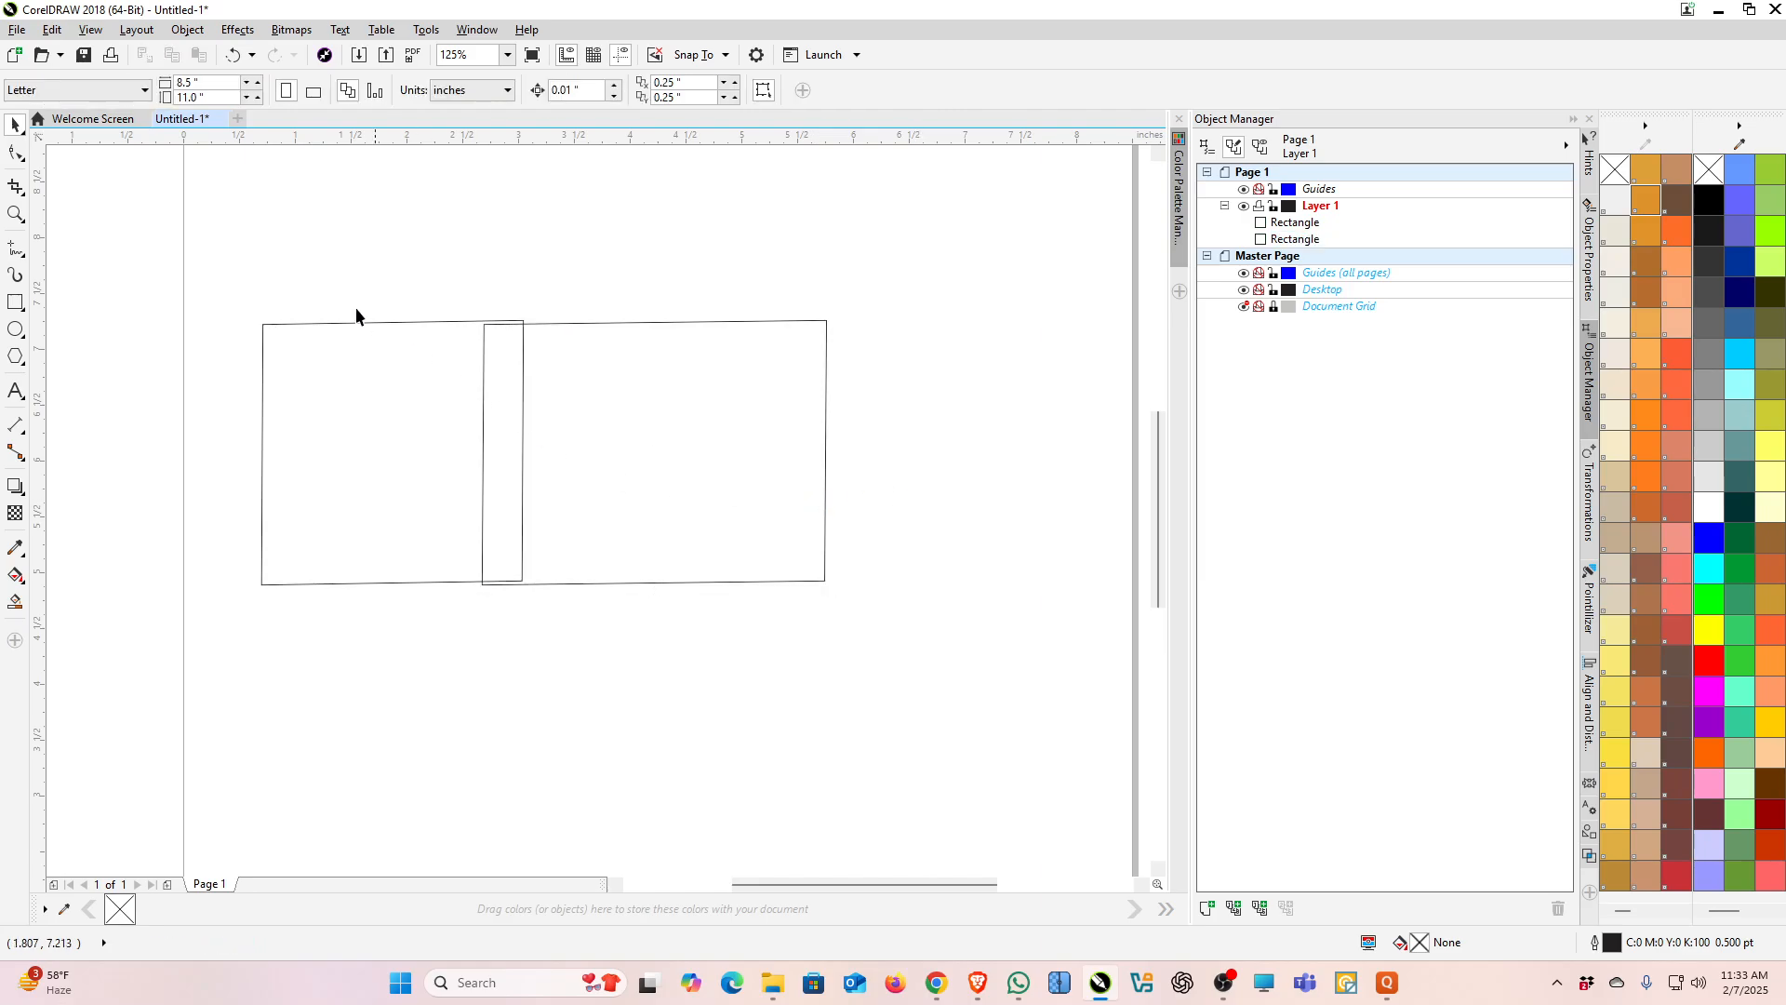
pyautogui.hotkey('ctrl', 'a')
pyautogui.press('Delete')
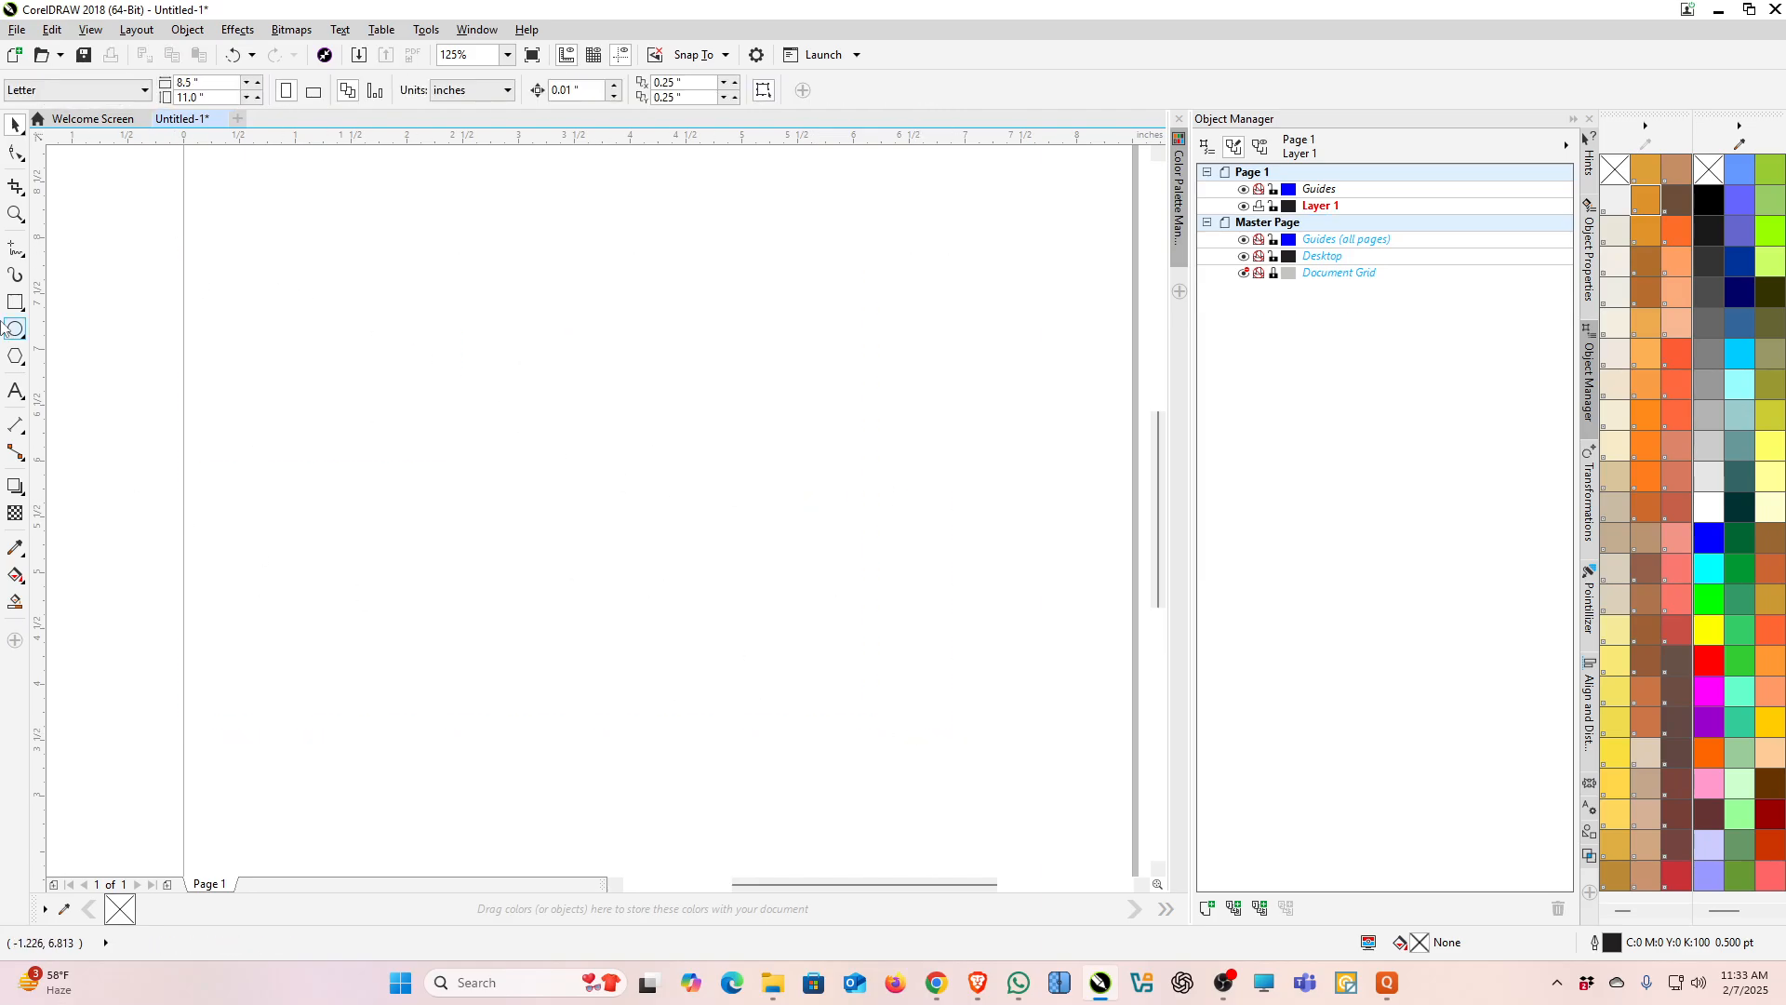
# Step: Draw a square about 2.15 by 2.15 inches with the Rectangle tool
pyautogui.click(14, 302)
pyautogui.moveTo(559, 340); pyautogui.dragTo(797, 582)
pyautogui.click(14, 124)
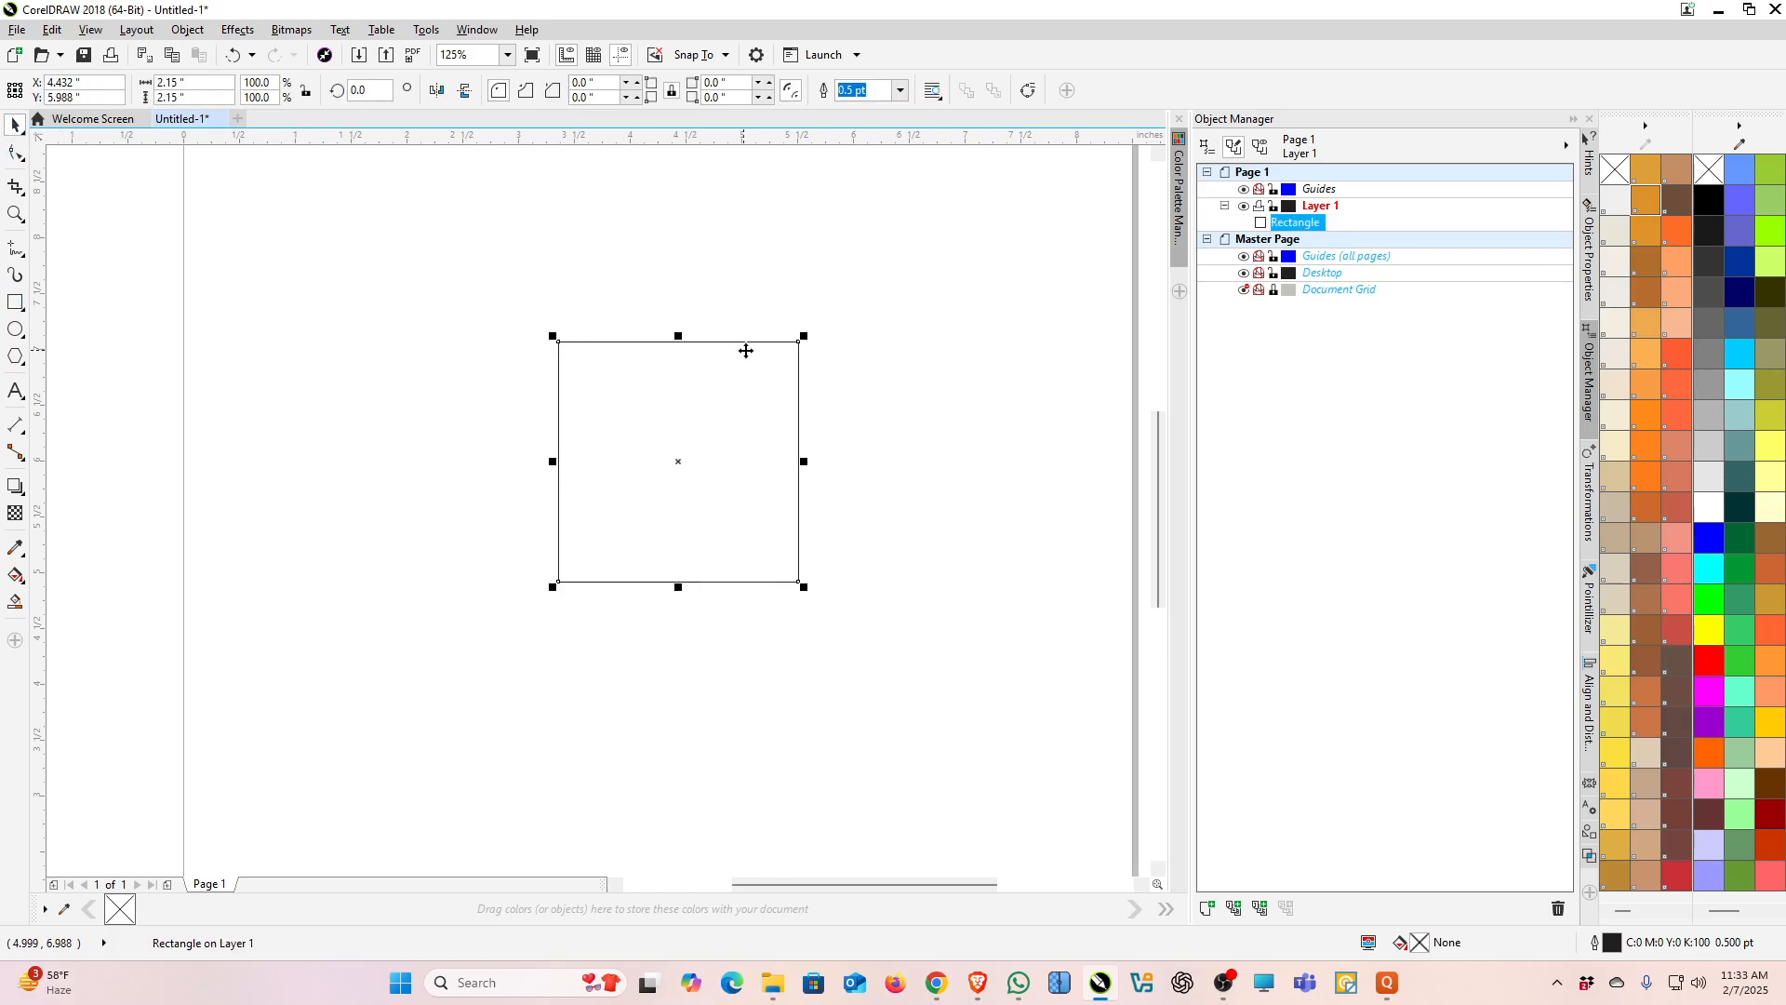
# Step: Scale a copy of the square down to about 1.02 inches inside it and align both squares by their left edges
pyautogui.moveTo(802, 333); pyautogui.dragTo(735, 404)
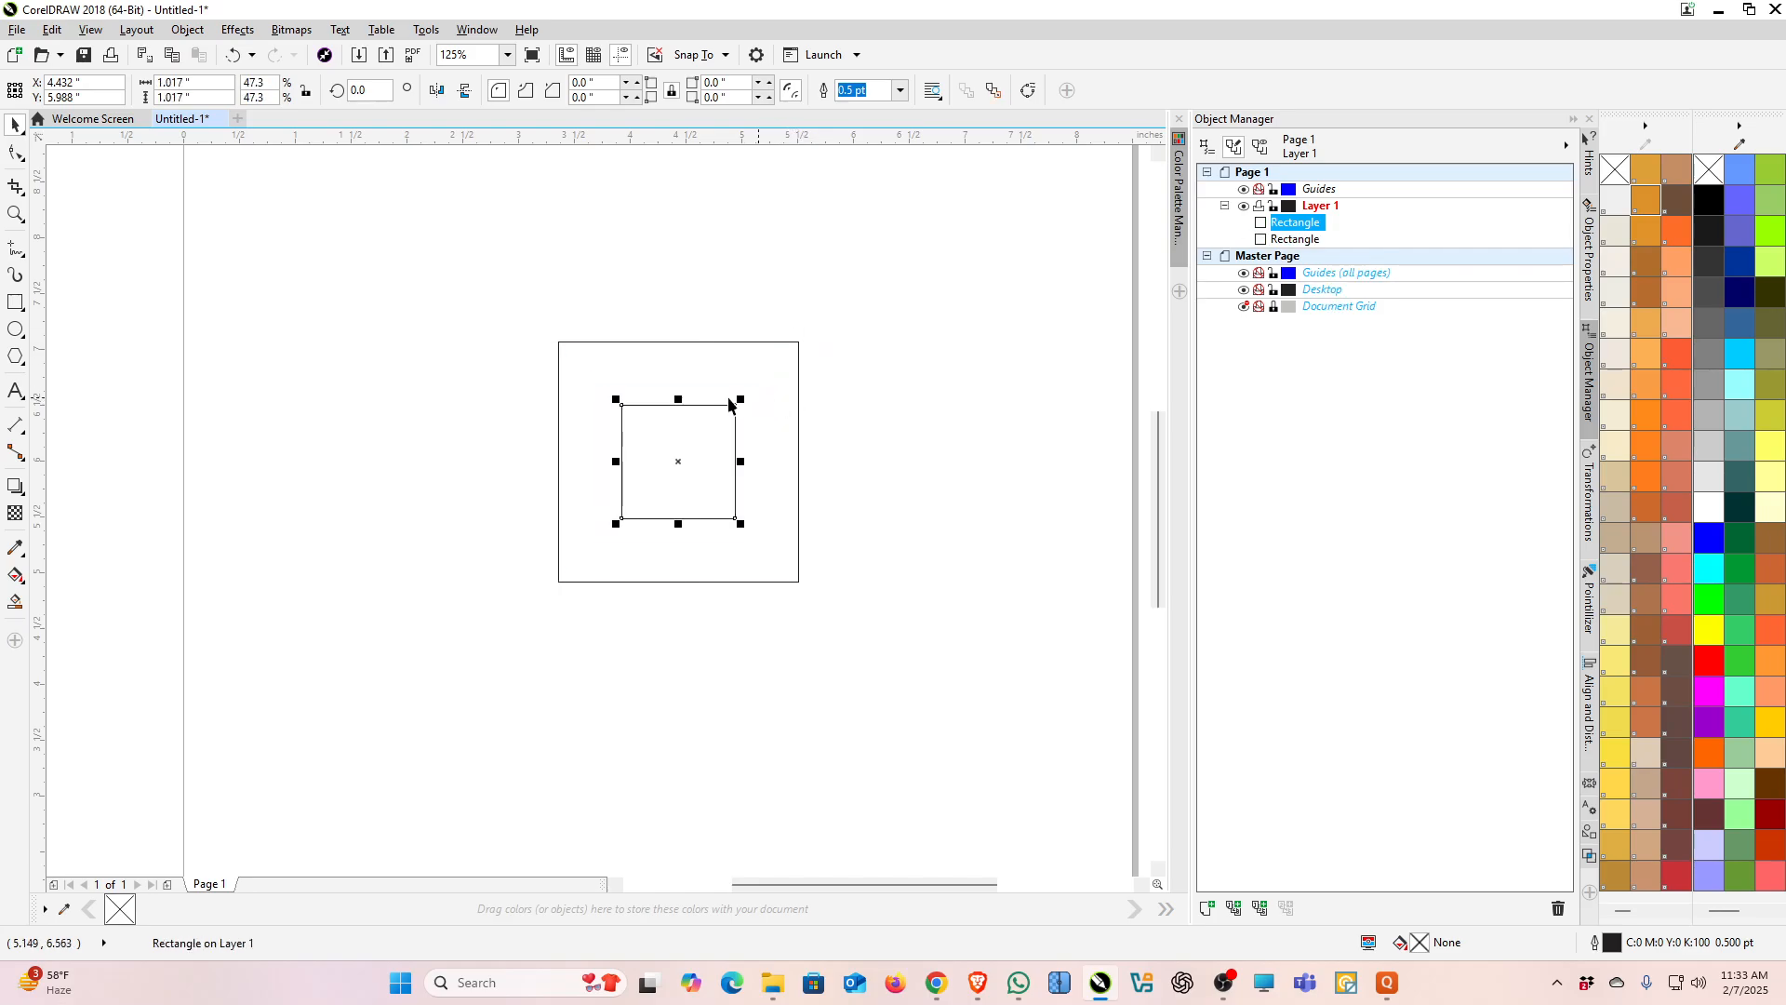
pyautogui.moveTo(399, 292); pyautogui.dragTo(971, 710)
pyautogui.press('l')
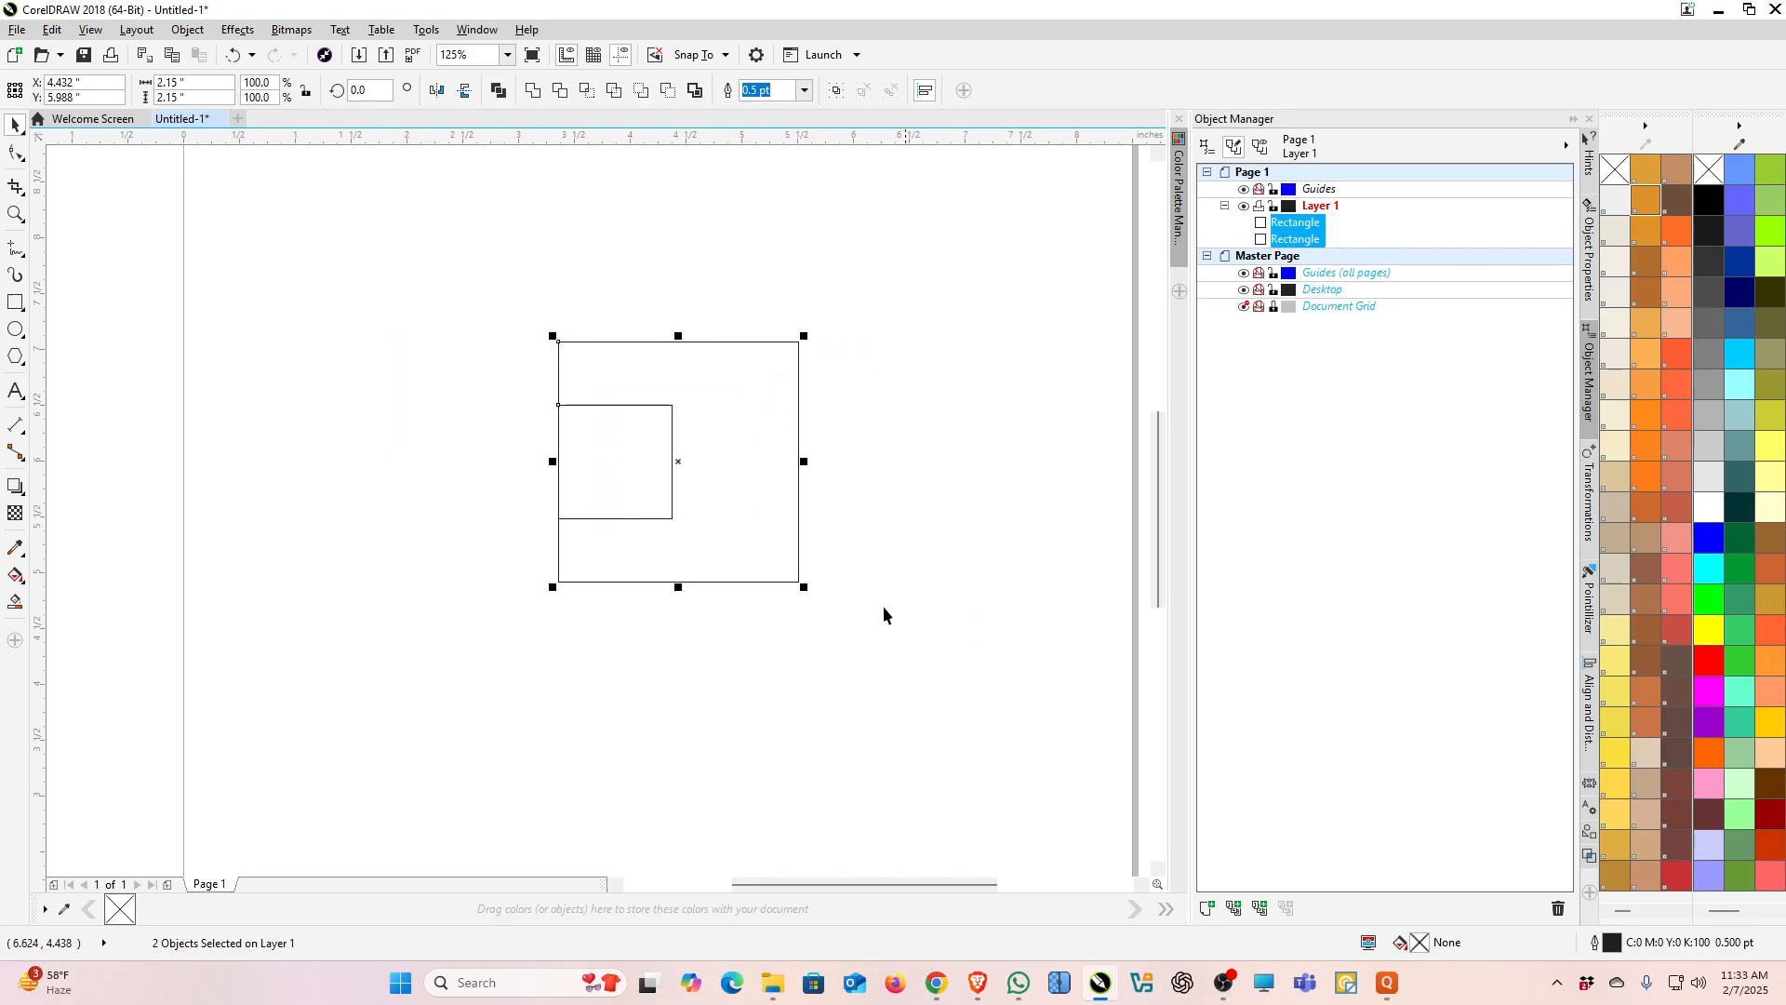
# Step: Nudge the small square slightly to the right and combine both squares into one curve
pyautogui.click(461, 478)
pyautogui.click(633, 471)
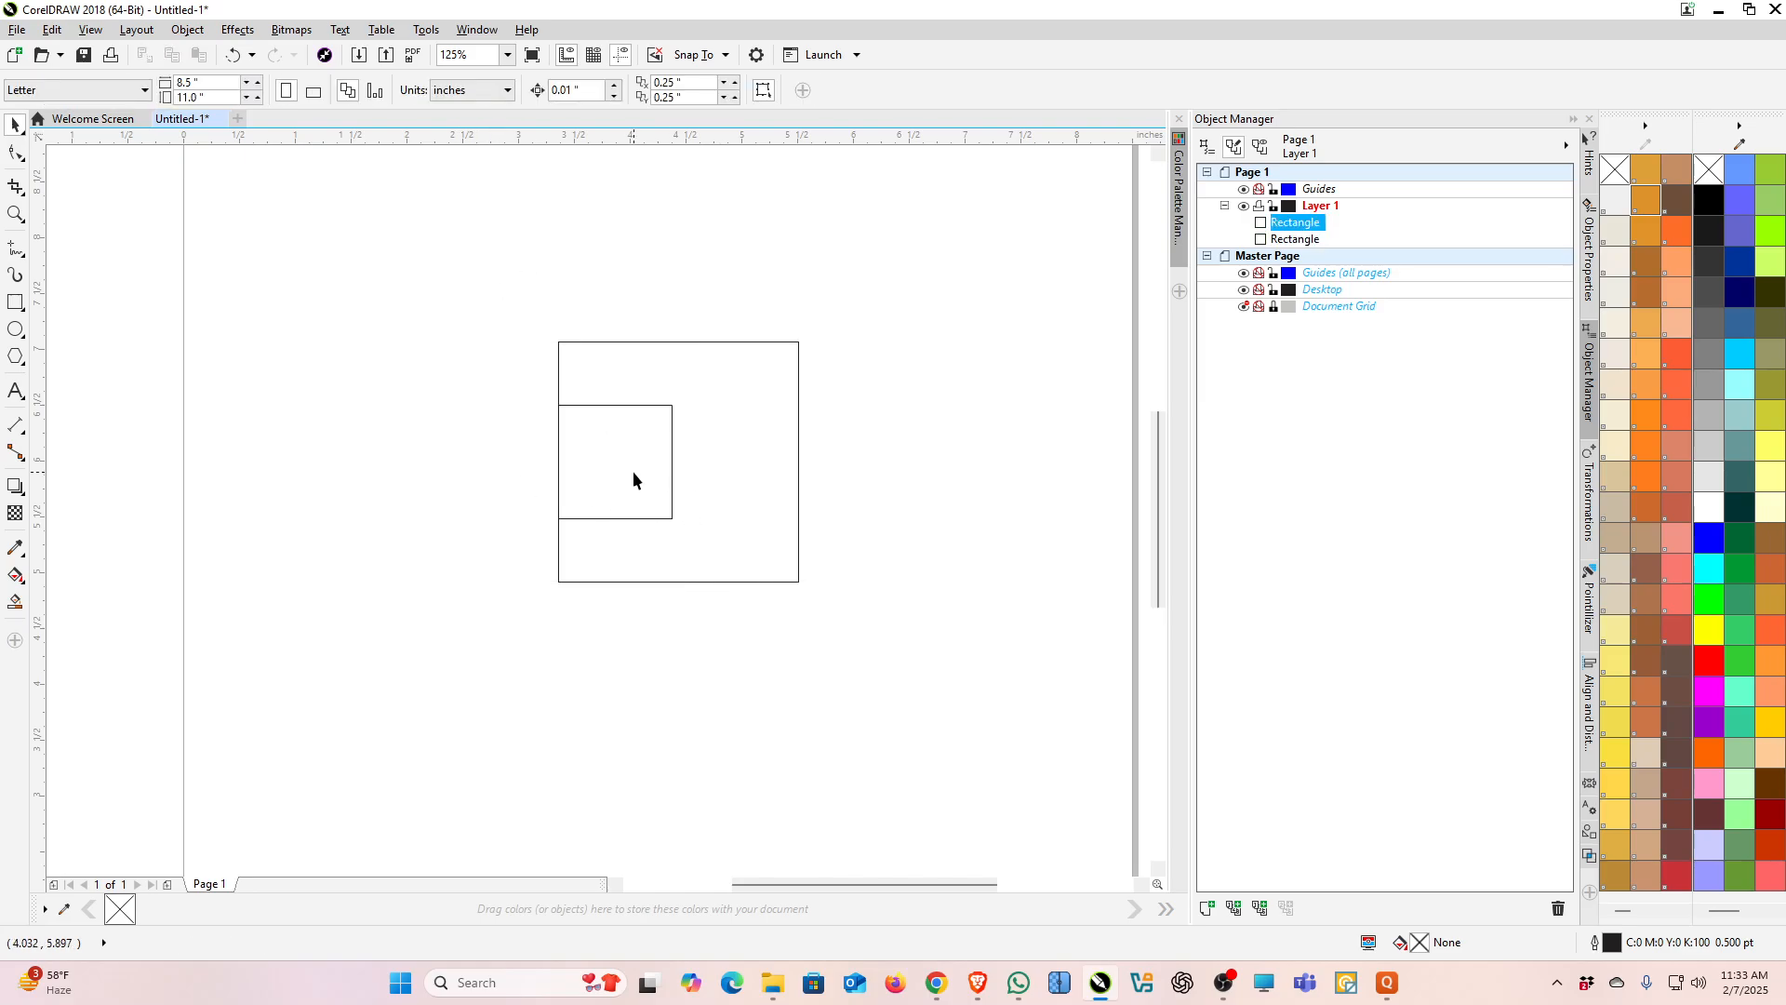
pyautogui.moveTo(642, 468); pyautogui.dragTo(651, 469)
pyautogui.moveTo(508, 281); pyautogui.dragTo(1000, 669)
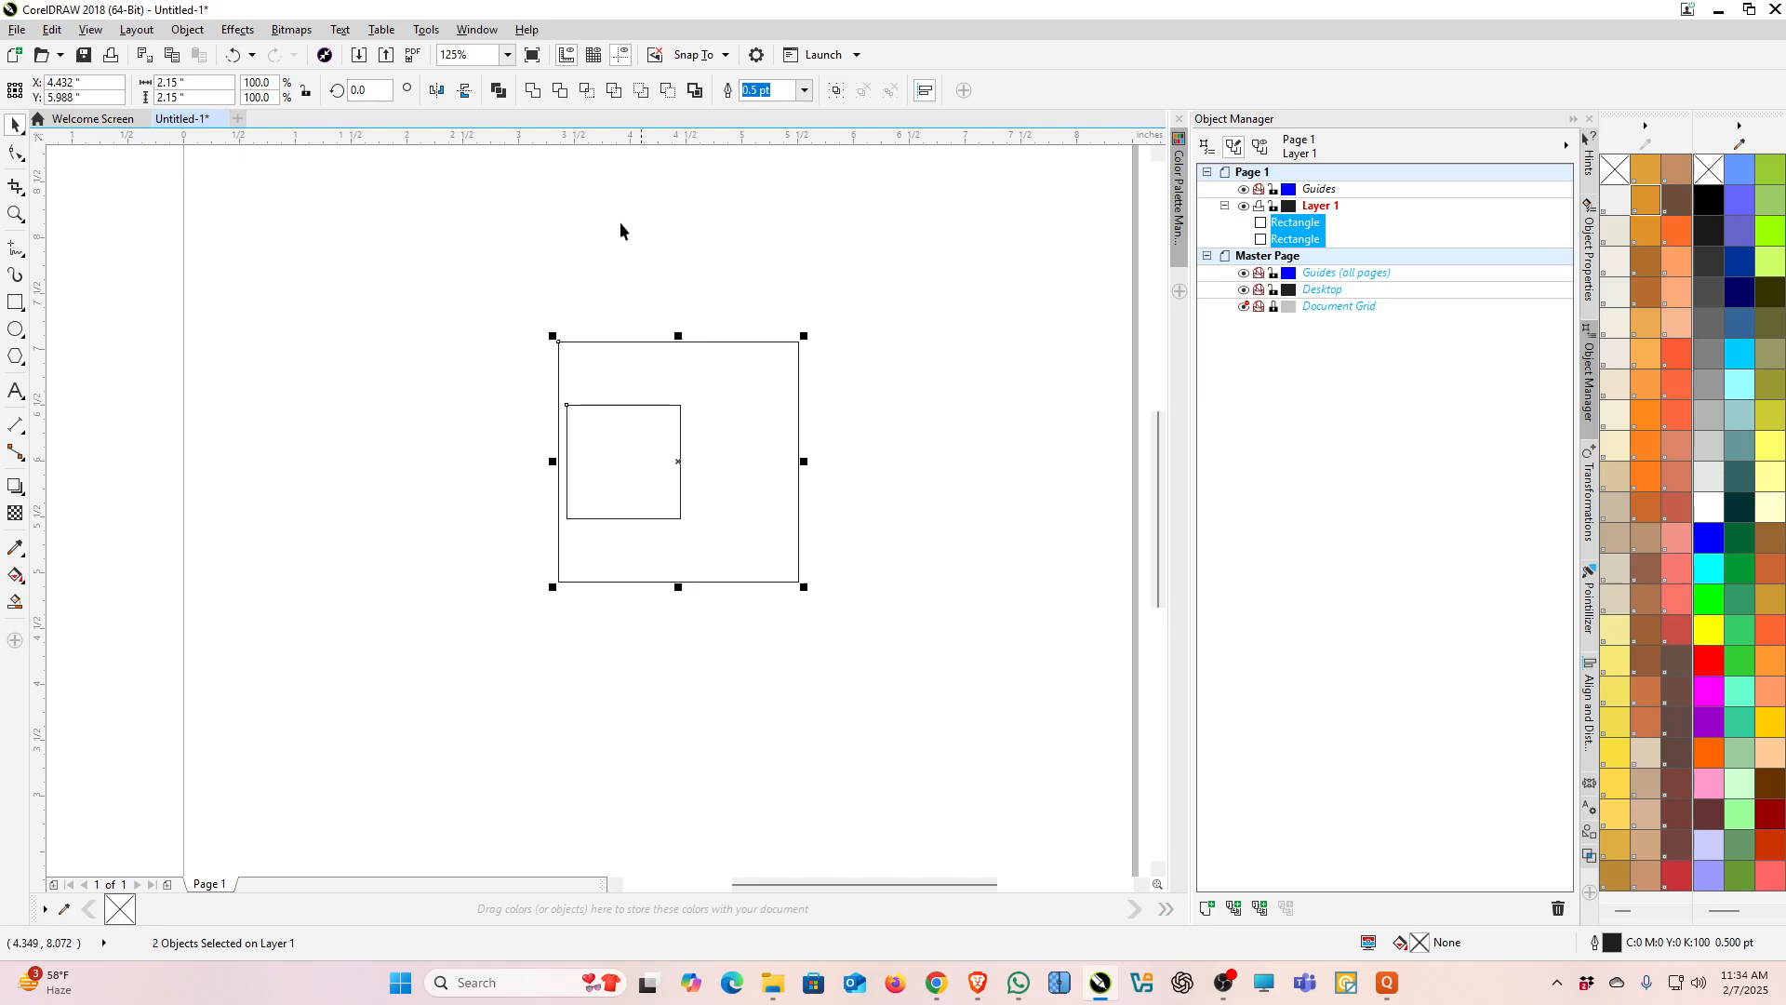
pyautogui.click(498, 90)
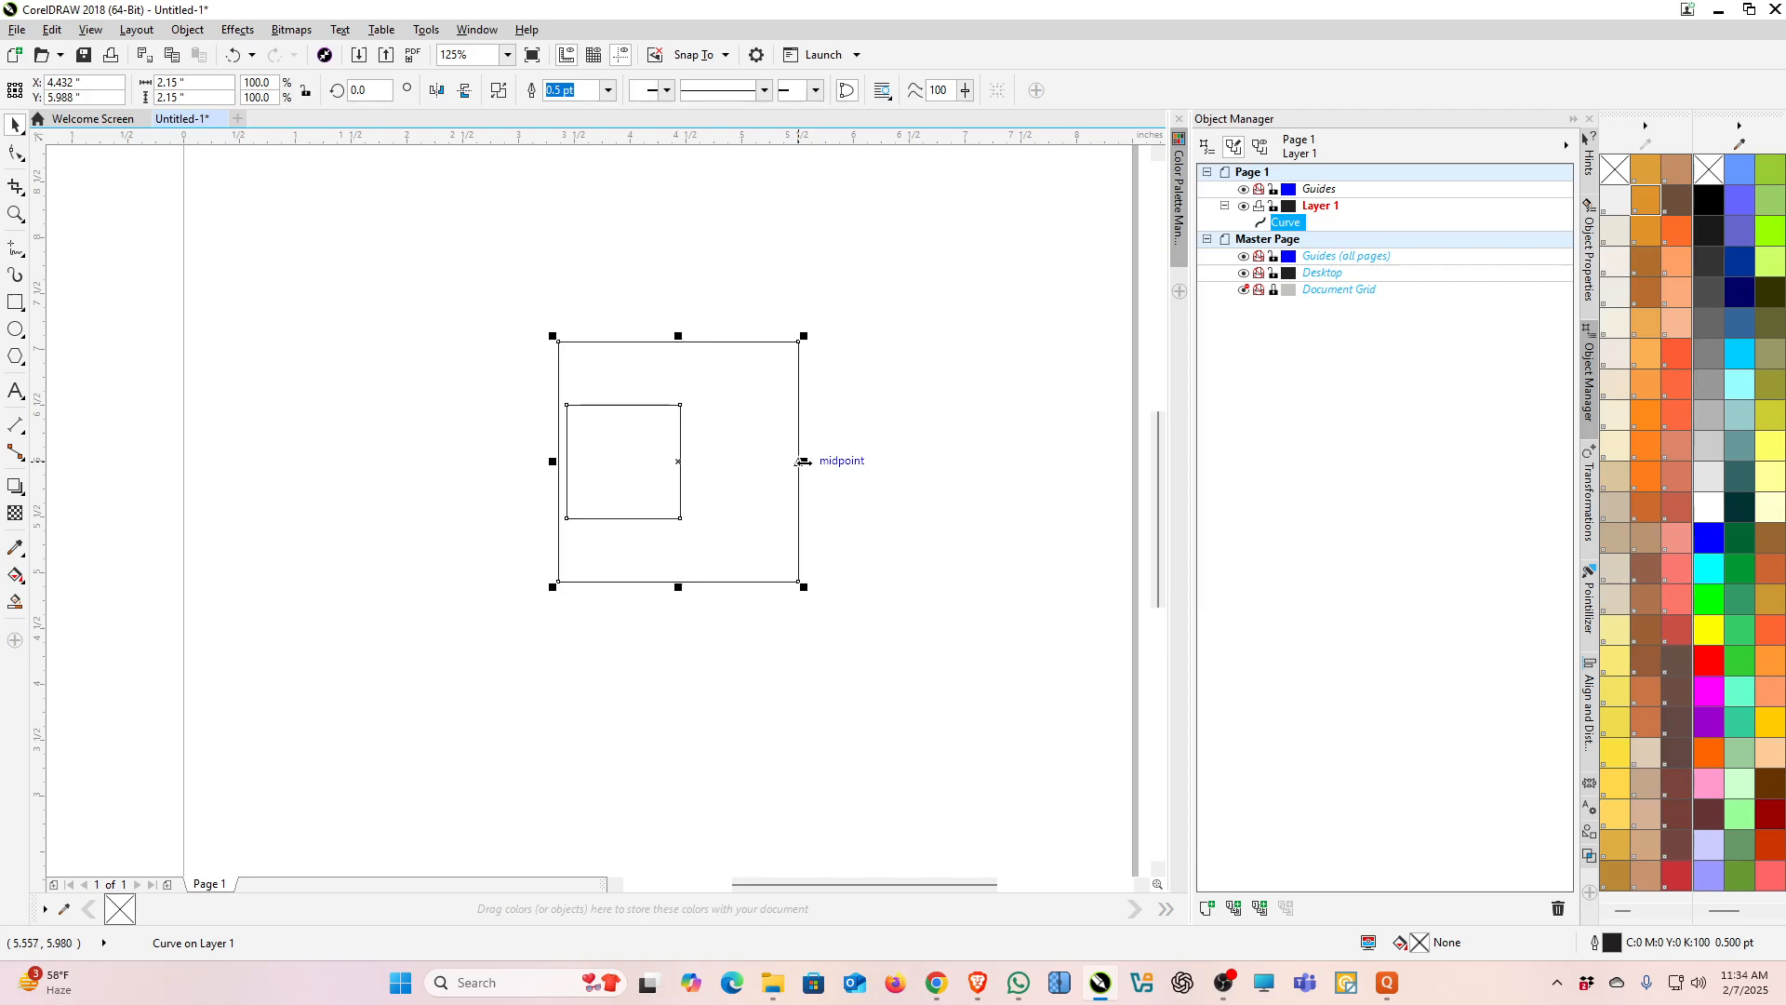
# Step: Mirror the combined curve horizontally and fill it with black
pyautogui.moveTo(802, 460); pyautogui.dragTo(470, 474)
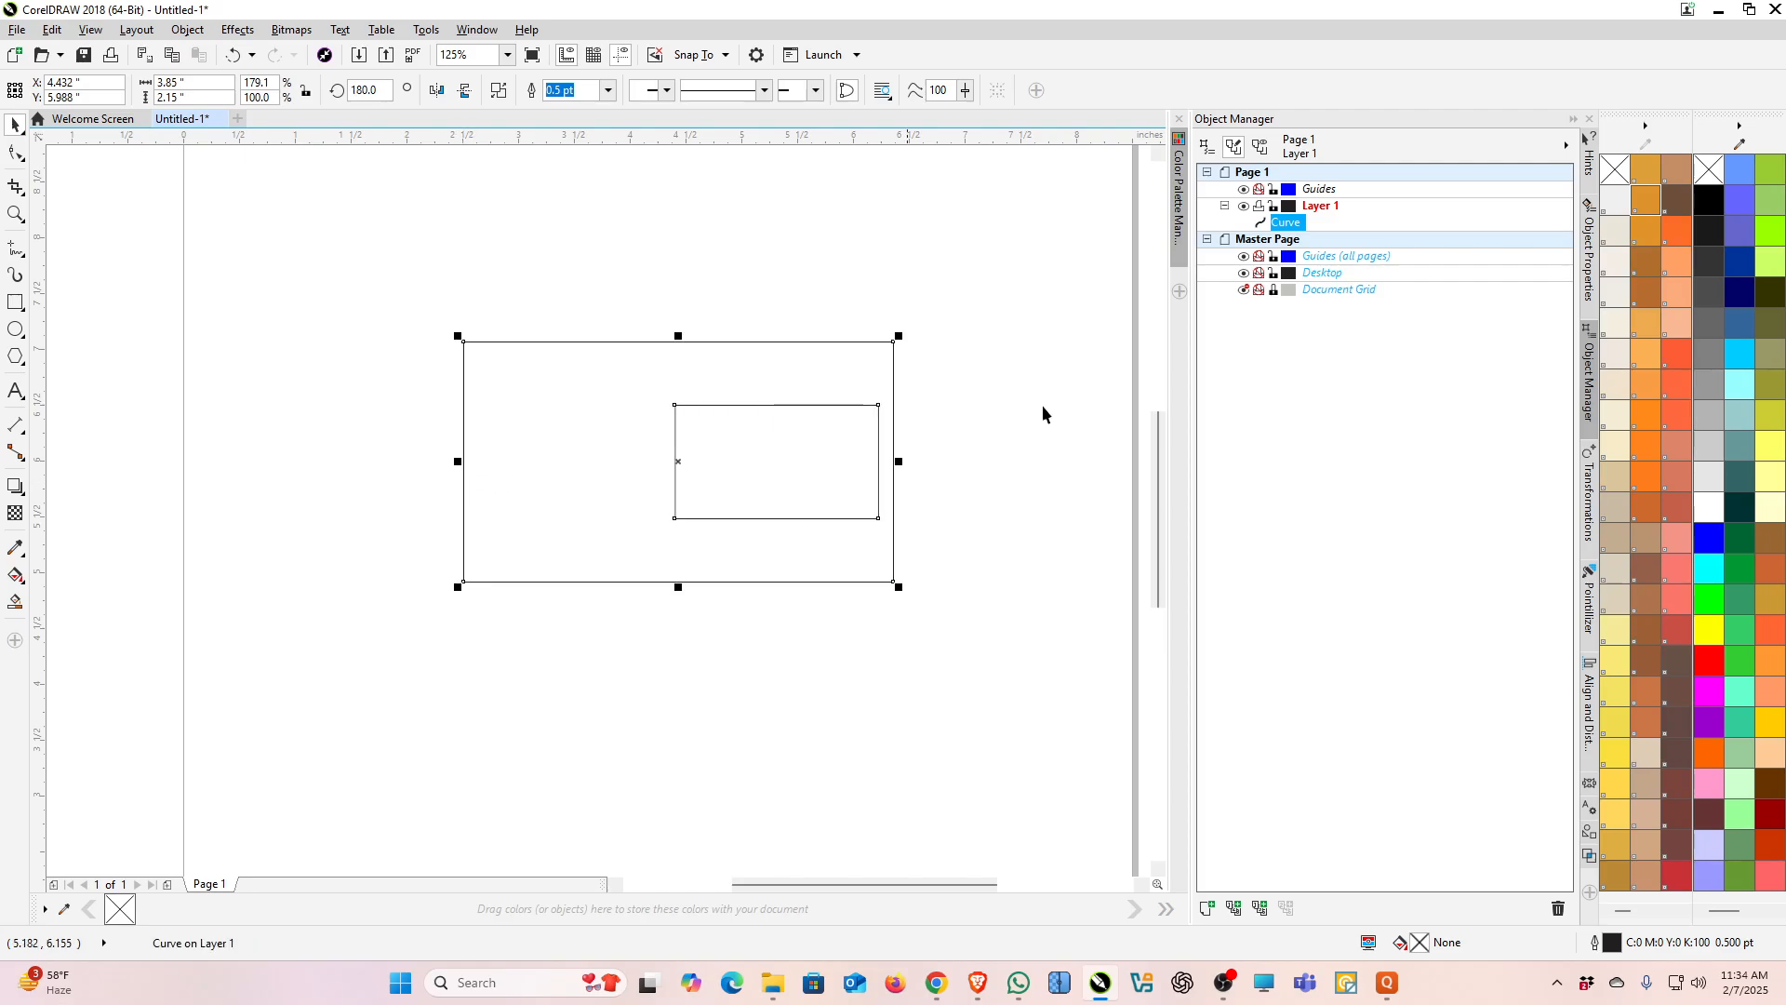
pyautogui.click(1708, 199)
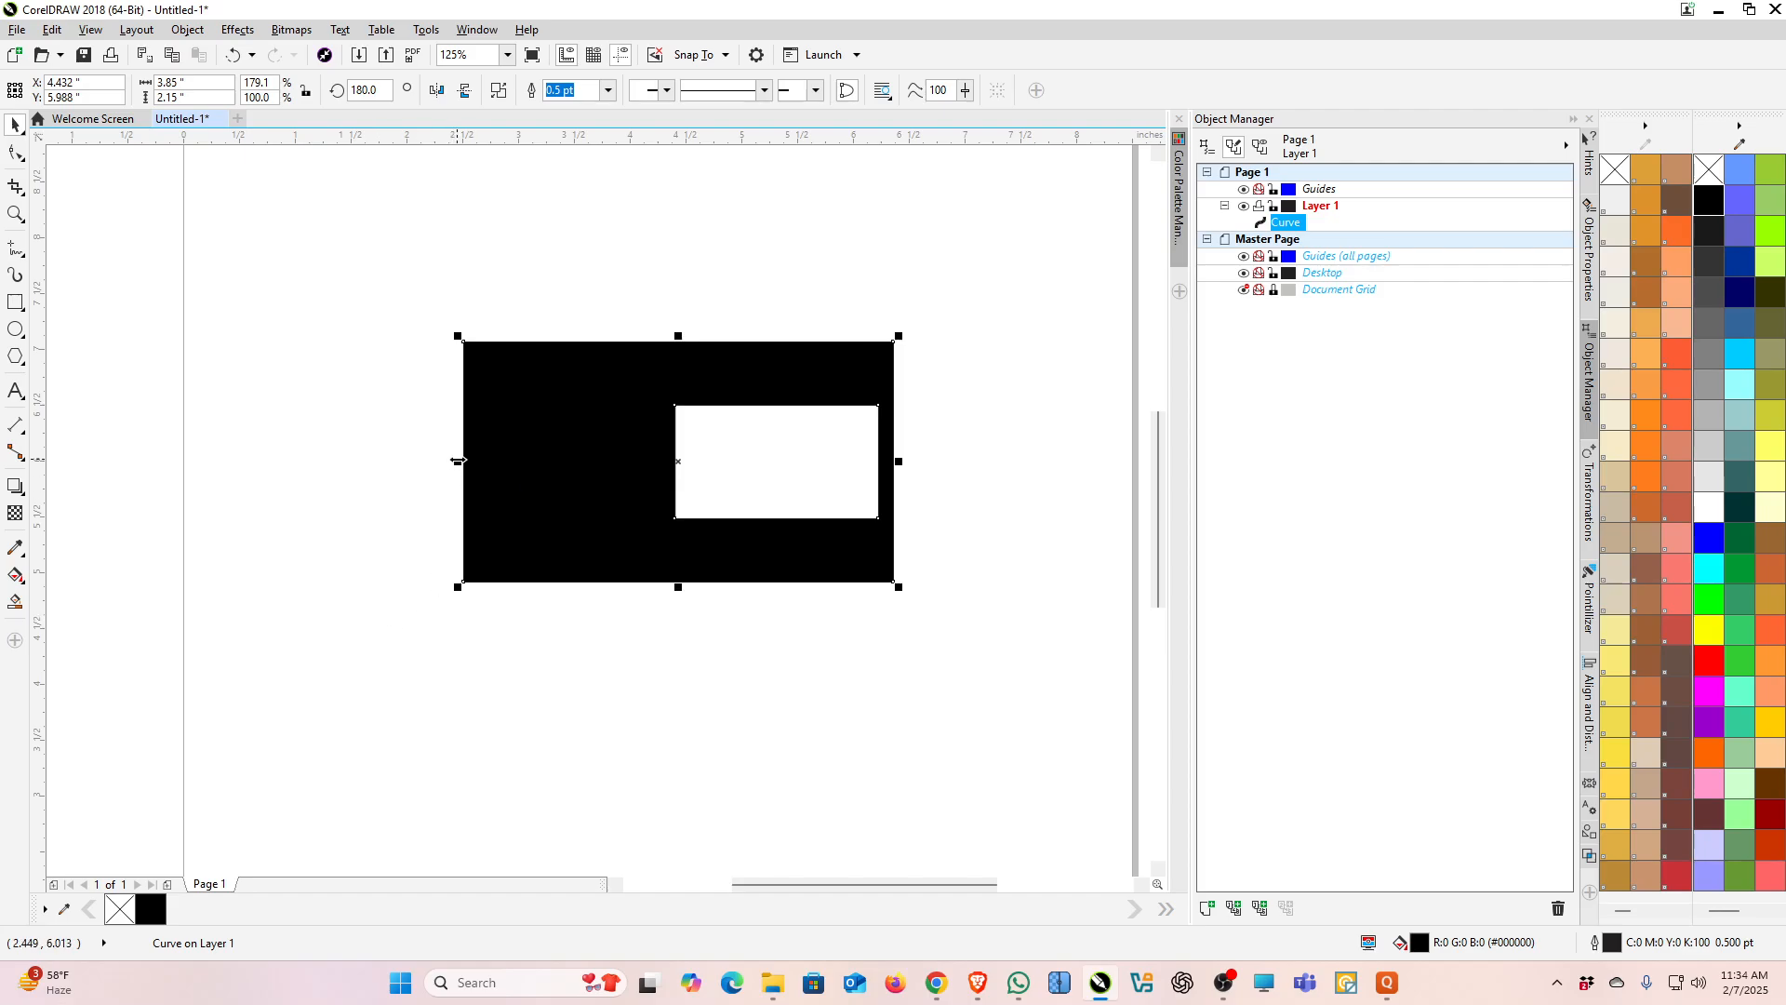
# Step: Flip and stretch the black curve to about 6.9 inches wide, then delete it
pyautogui.moveTo(458, 461); pyautogui.dragTo(903, 481)
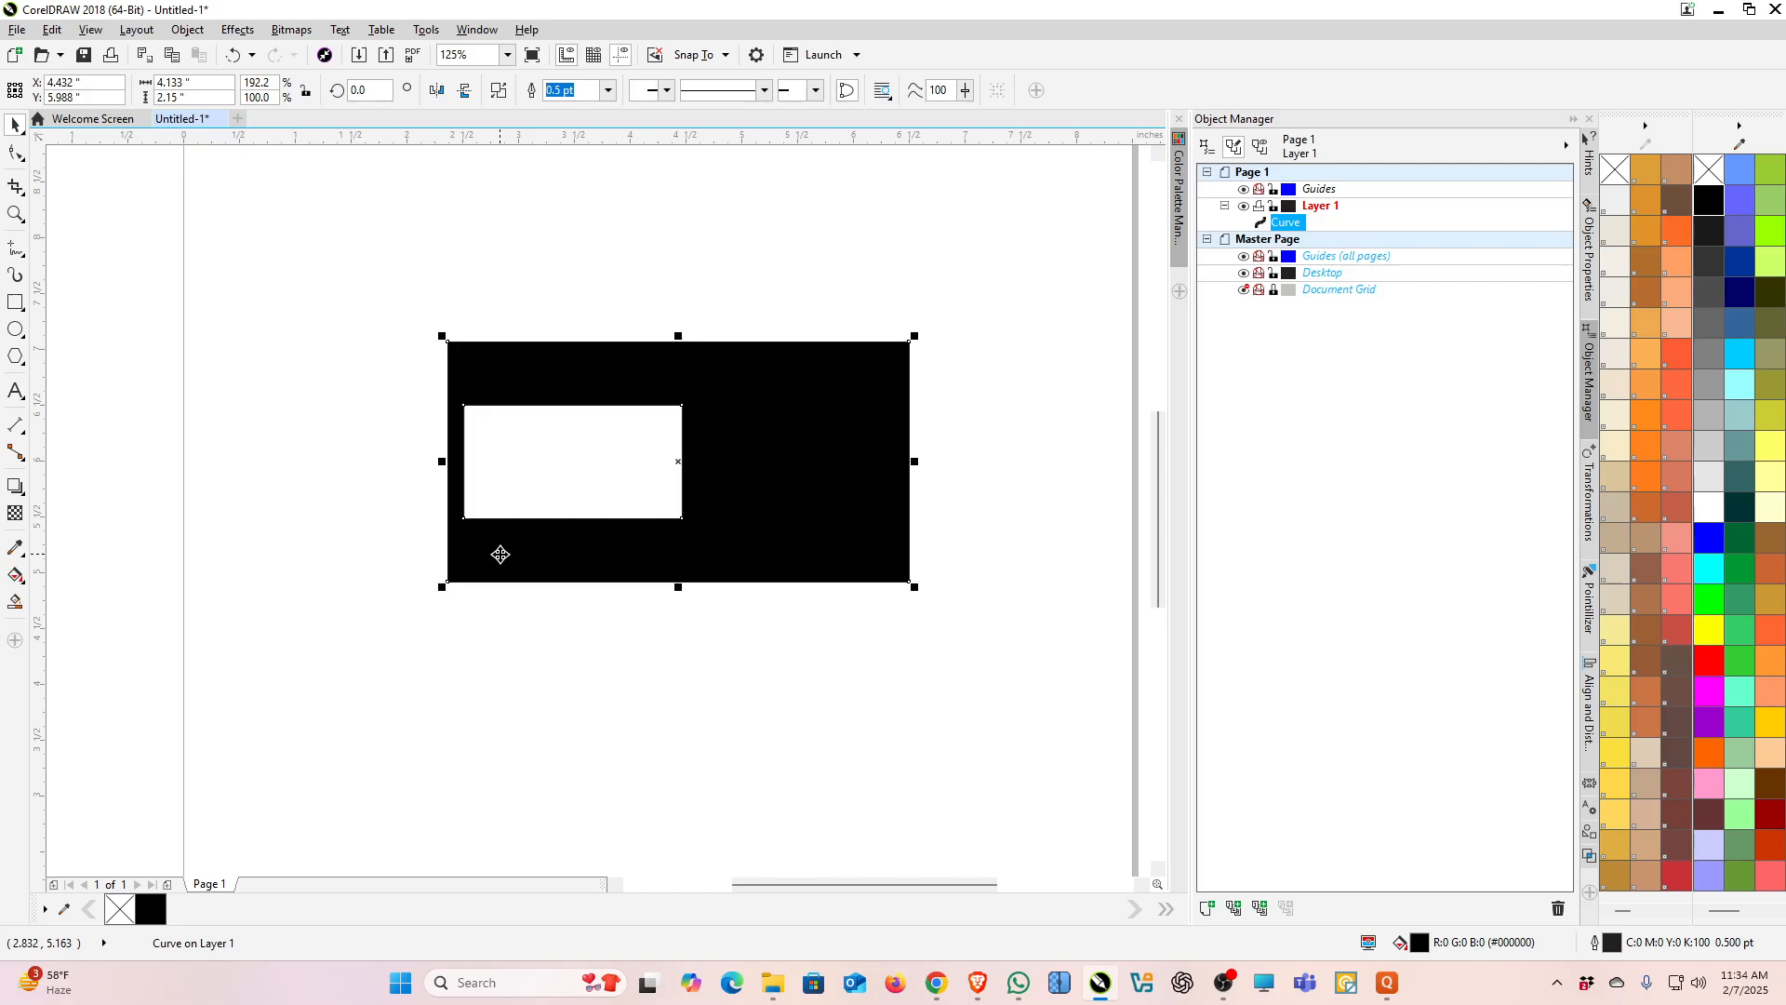
pyautogui.moveTo(914, 461); pyautogui.dragTo(1071, 468)
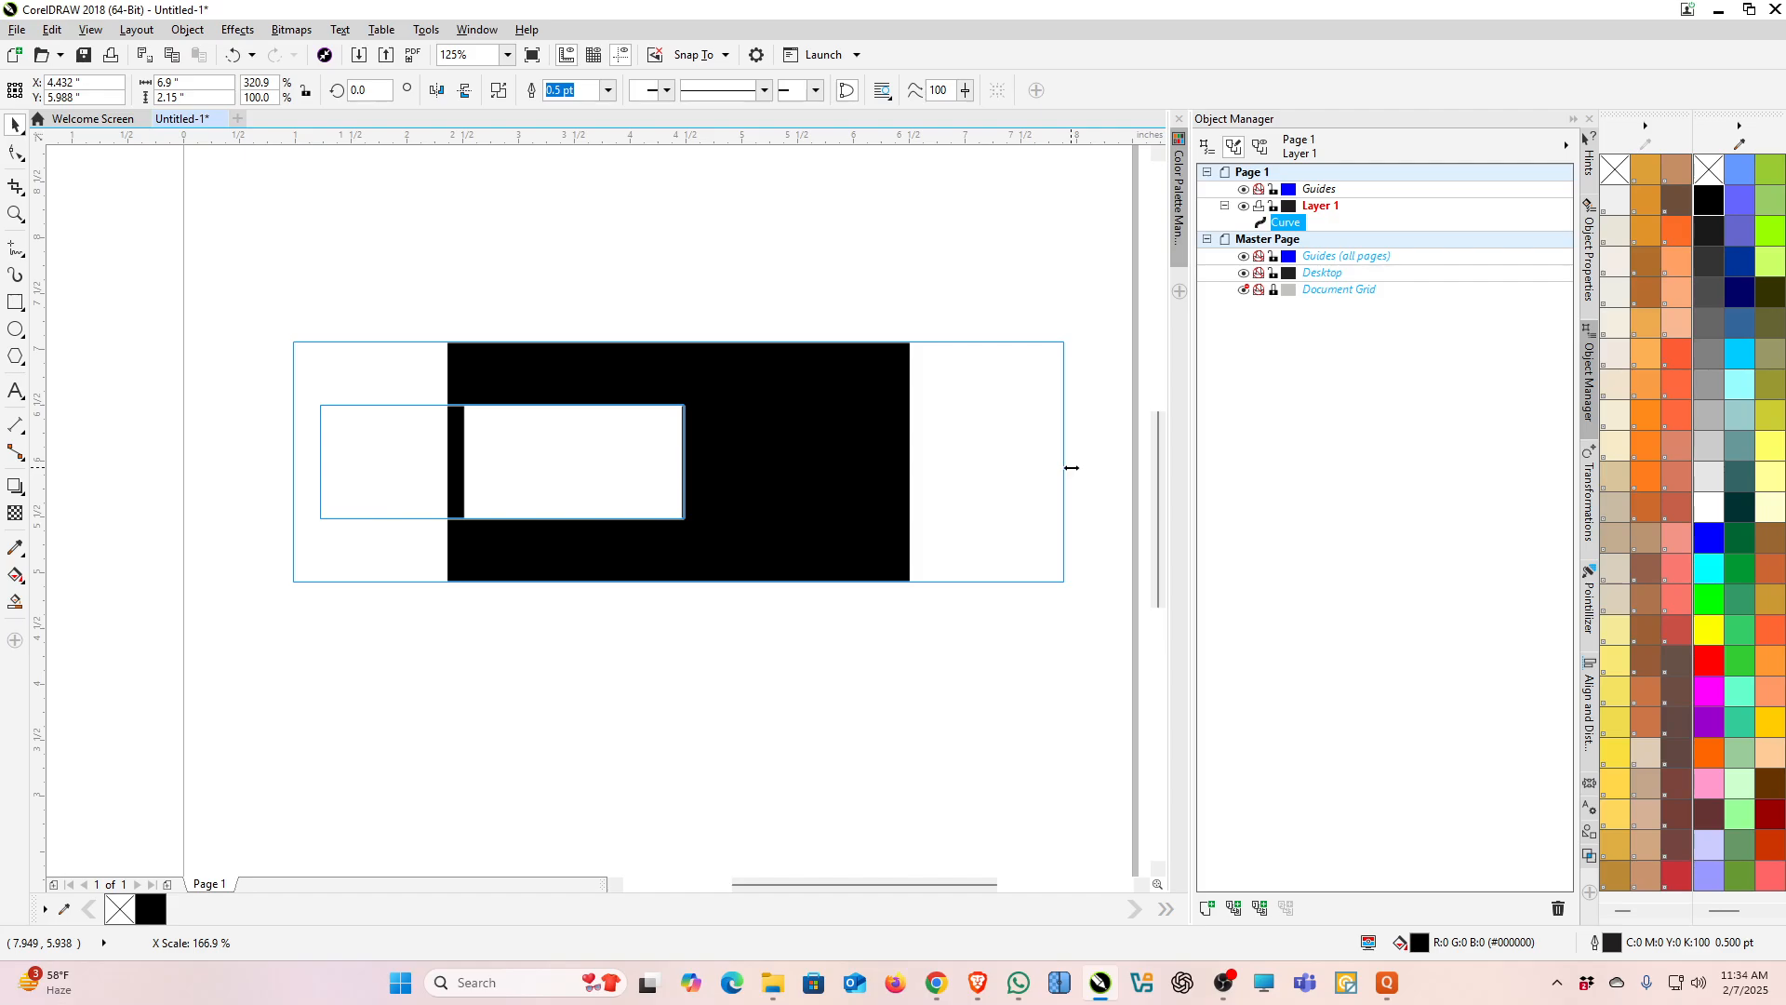
pyautogui.moveTo(1071, 468); pyautogui.dragTo(1071, 468)
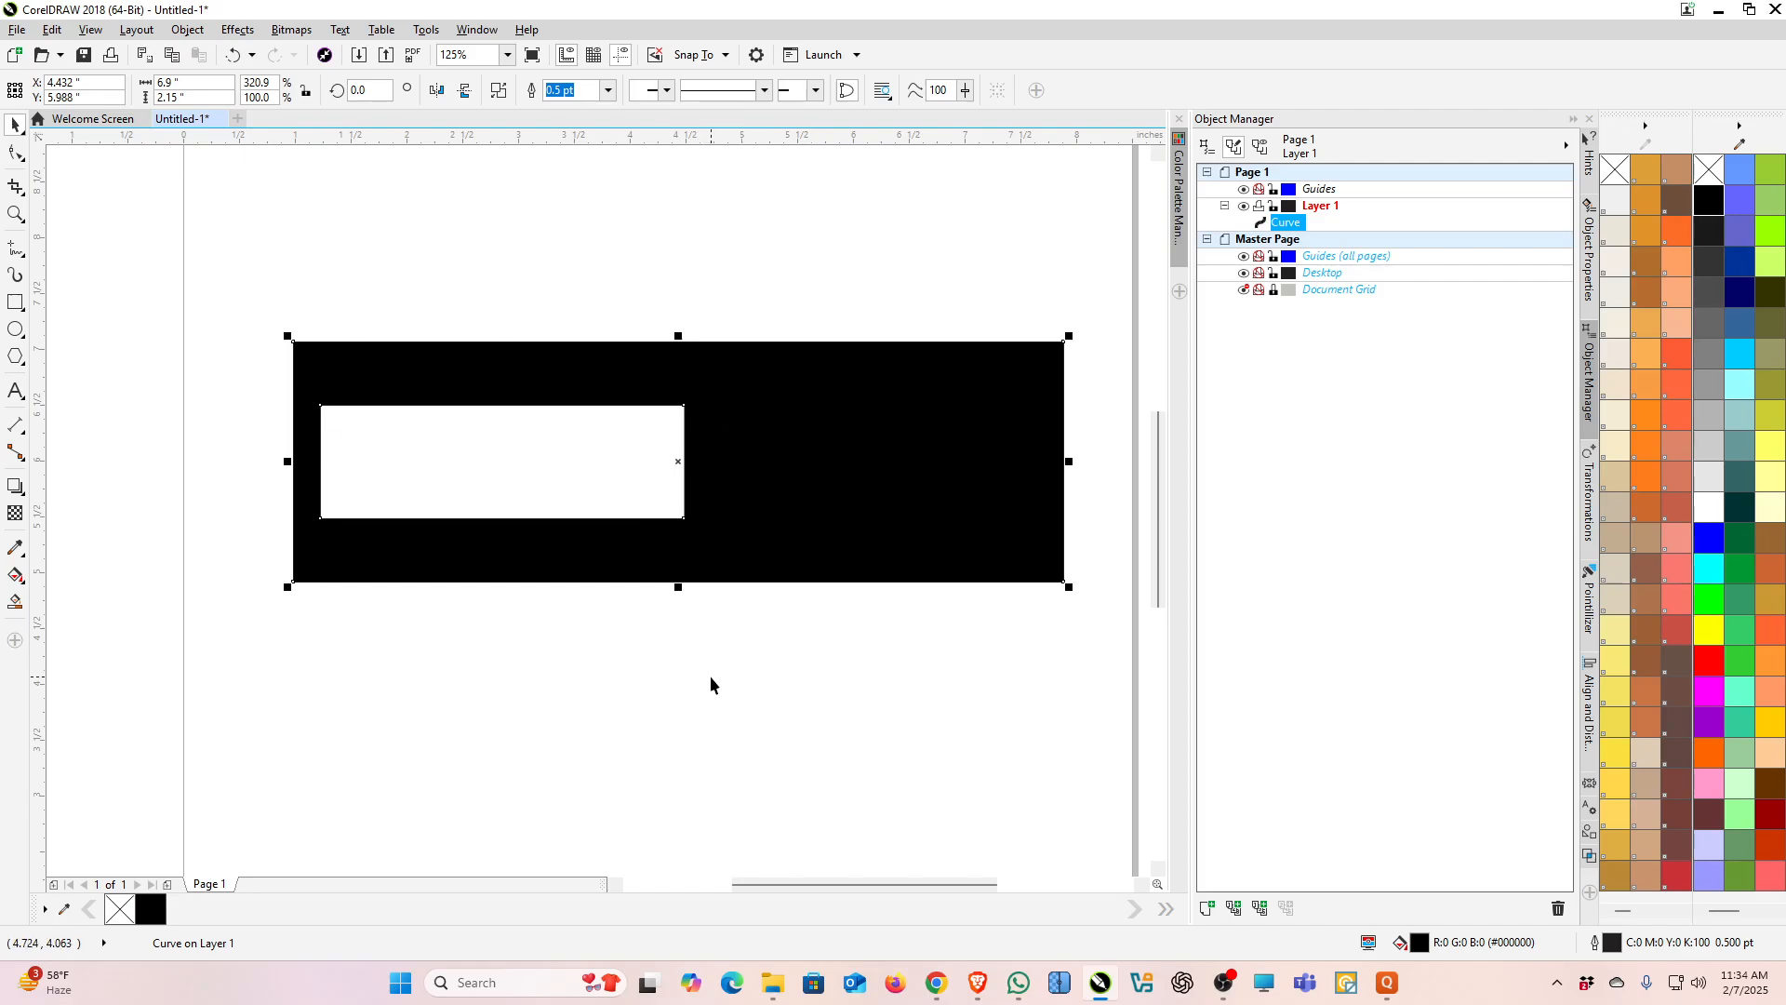
pyautogui.press('Delete')
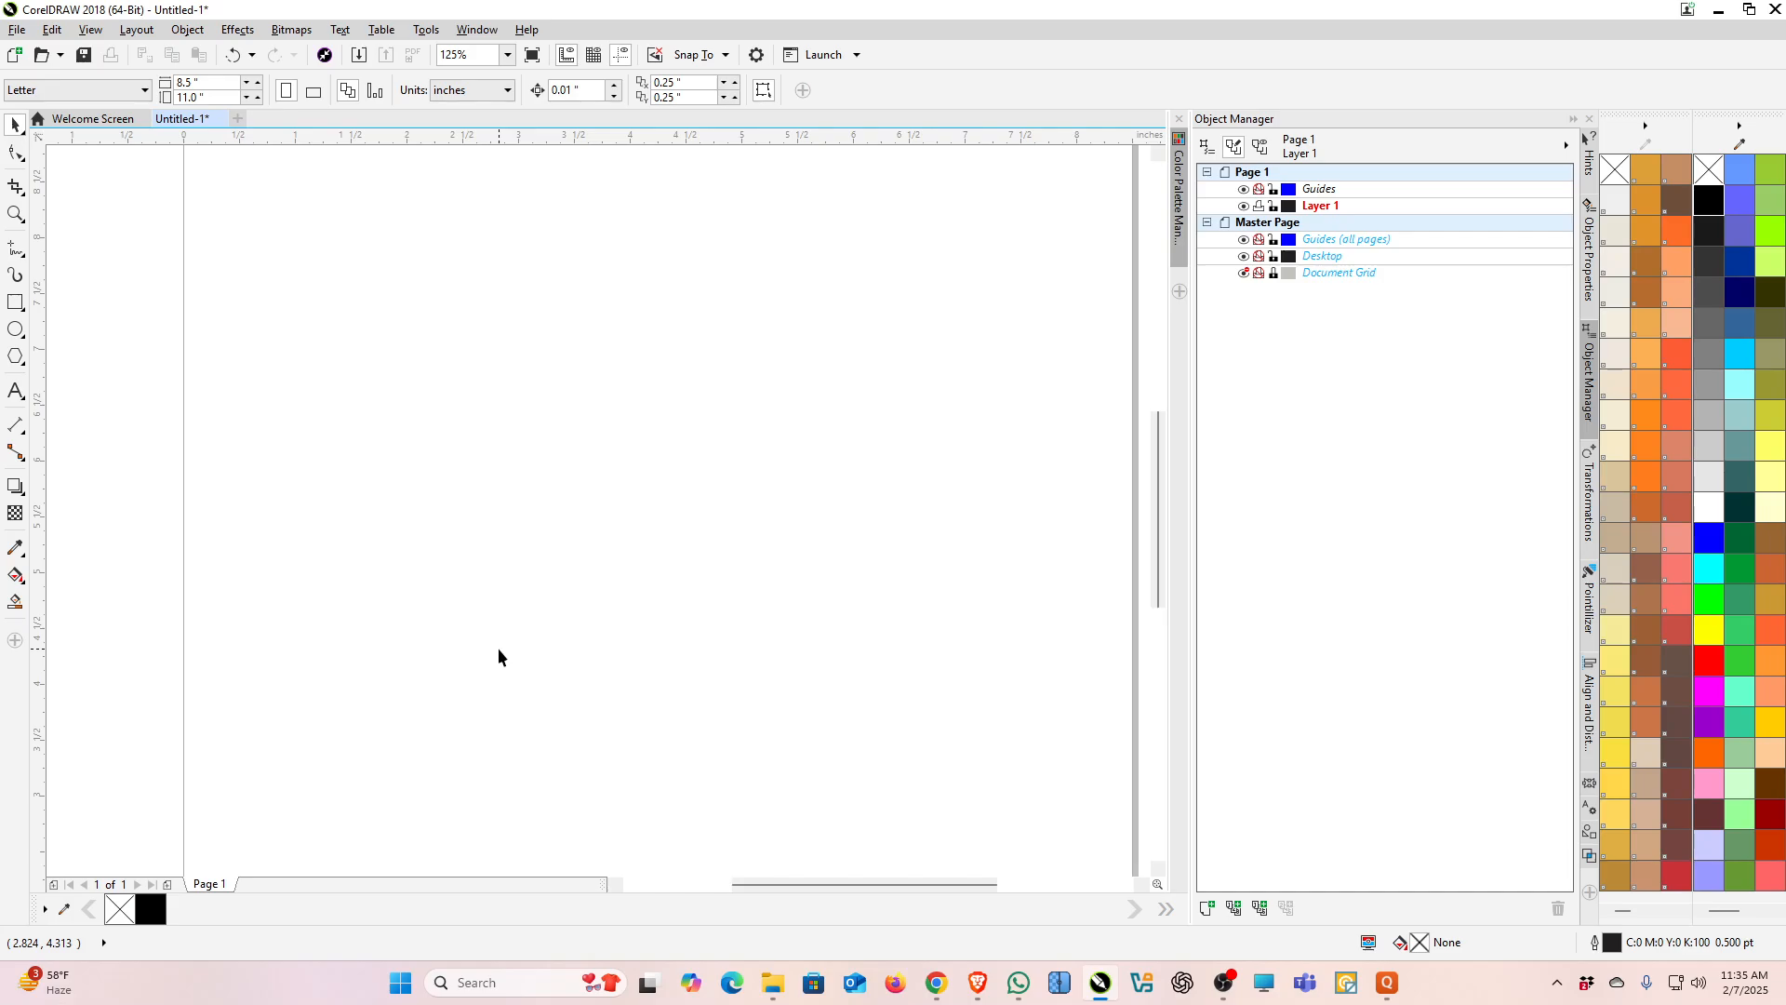
# Step: Draw a new square about 2.82 by 2.82 inches with the Rectangle tool
pyautogui.click(15, 303)
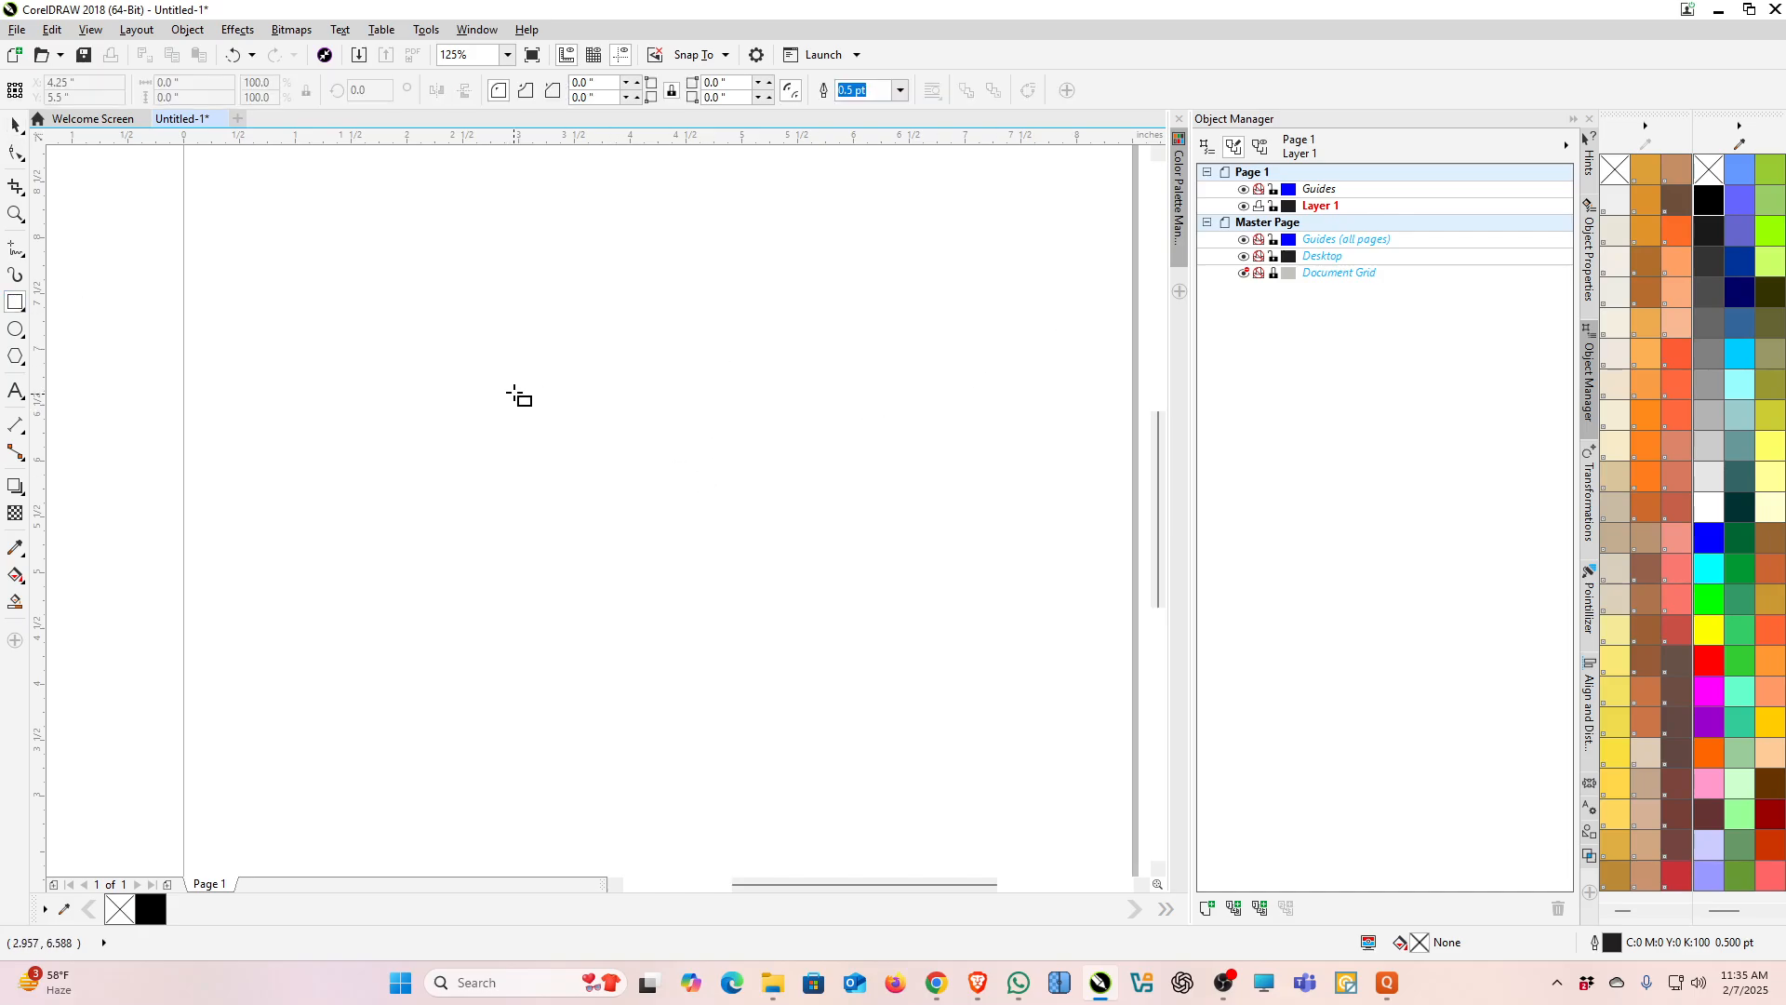
pyautogui.scroll(-3, 518, 387)
pyautogui.scroll(3, 578, 394)
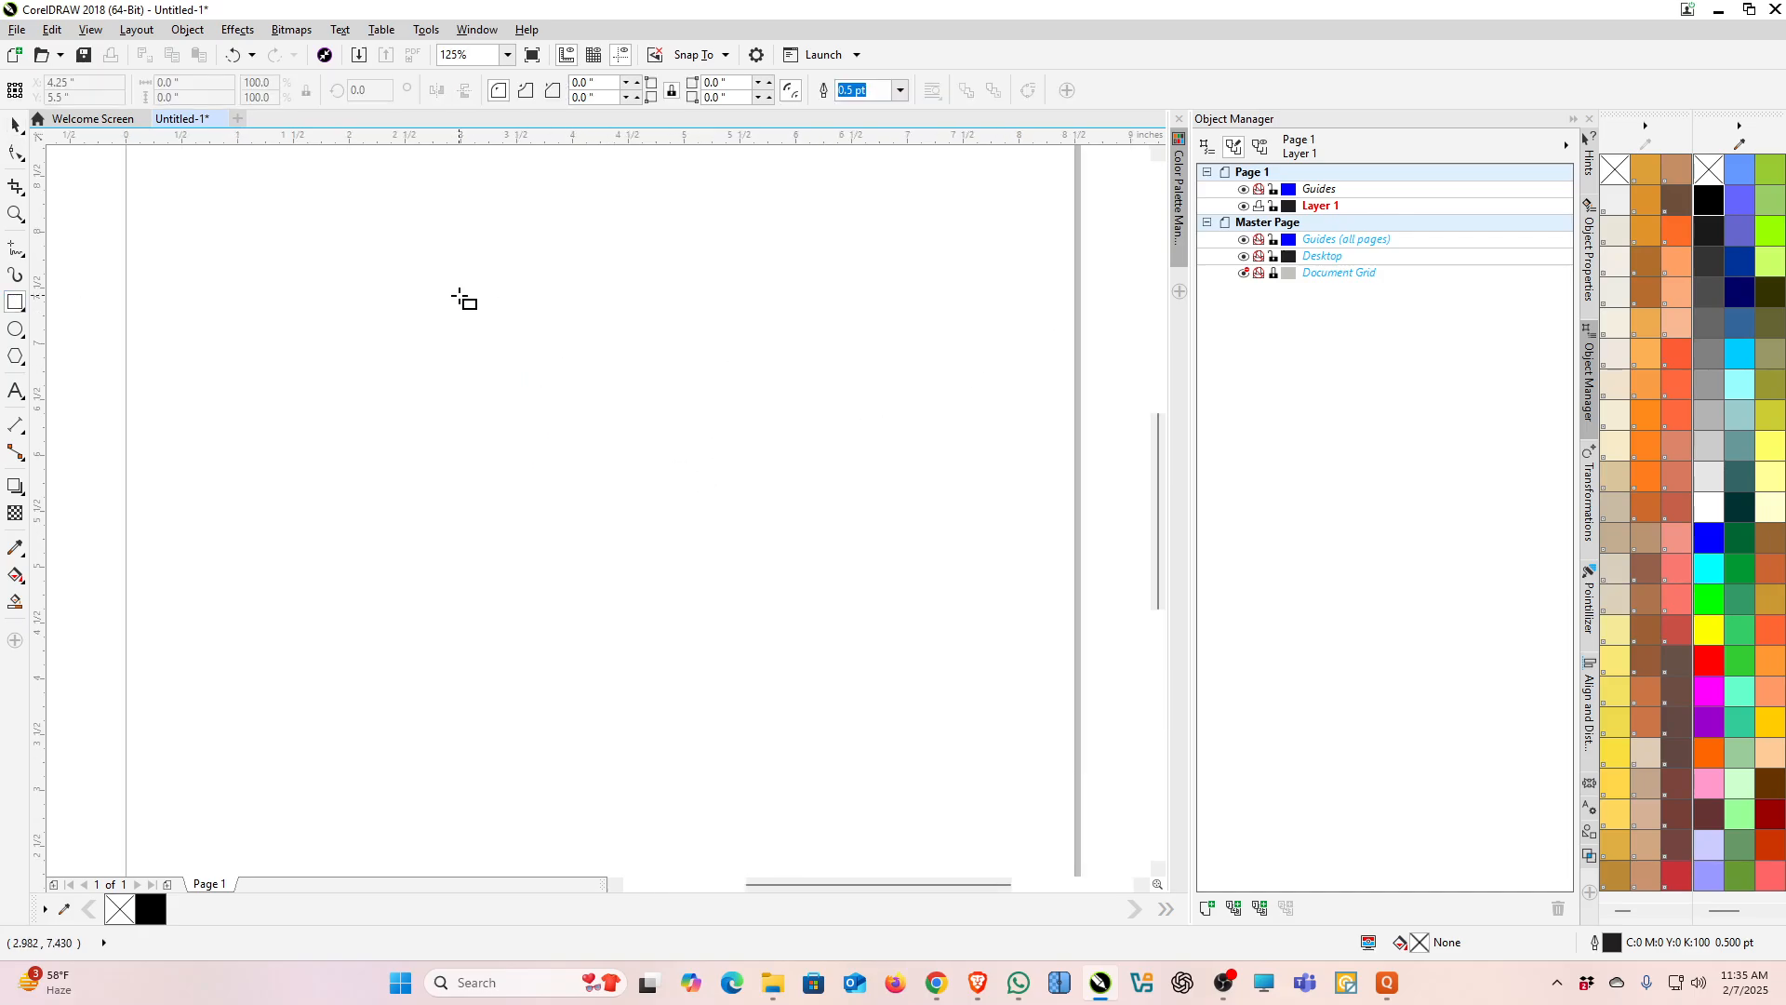
pyautogui.moveTo(473, 320); pyautogui.dragTo(787, 632)
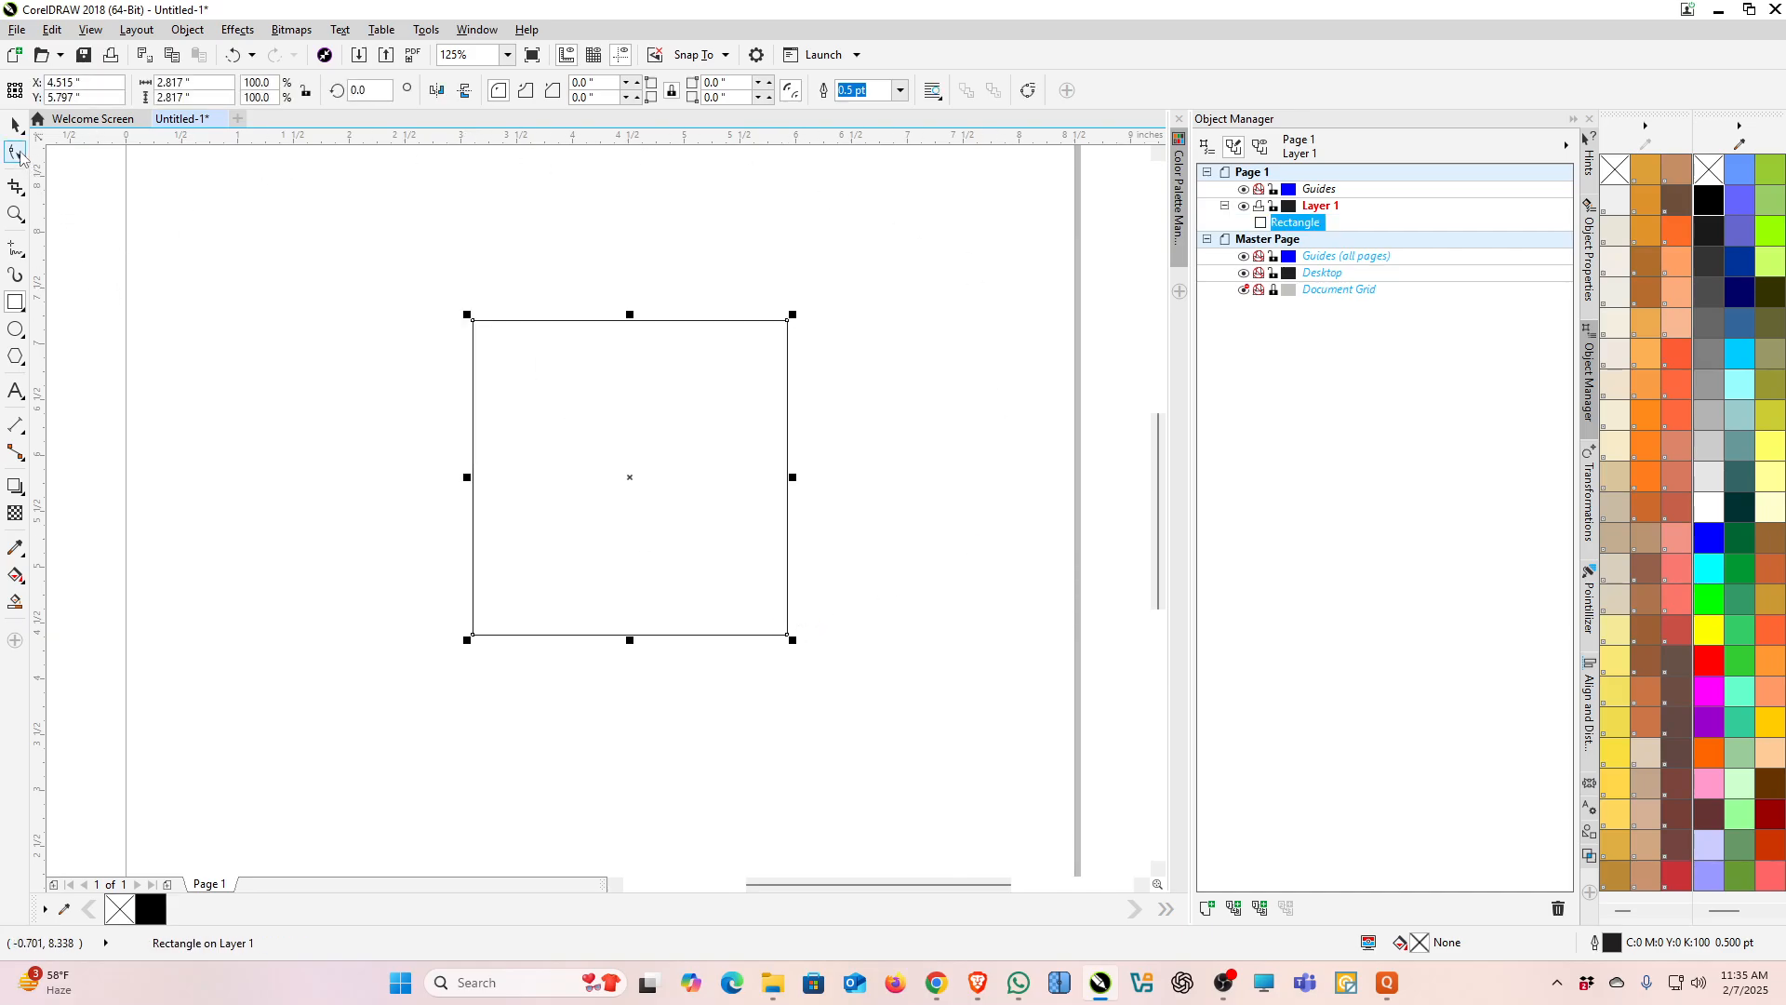
# Step: Round all the square's corners to about 0.925 inch by dragging a corner node with the Shape tool
pyautogui.click(21, 155)
pyautogui.click(84, 153)
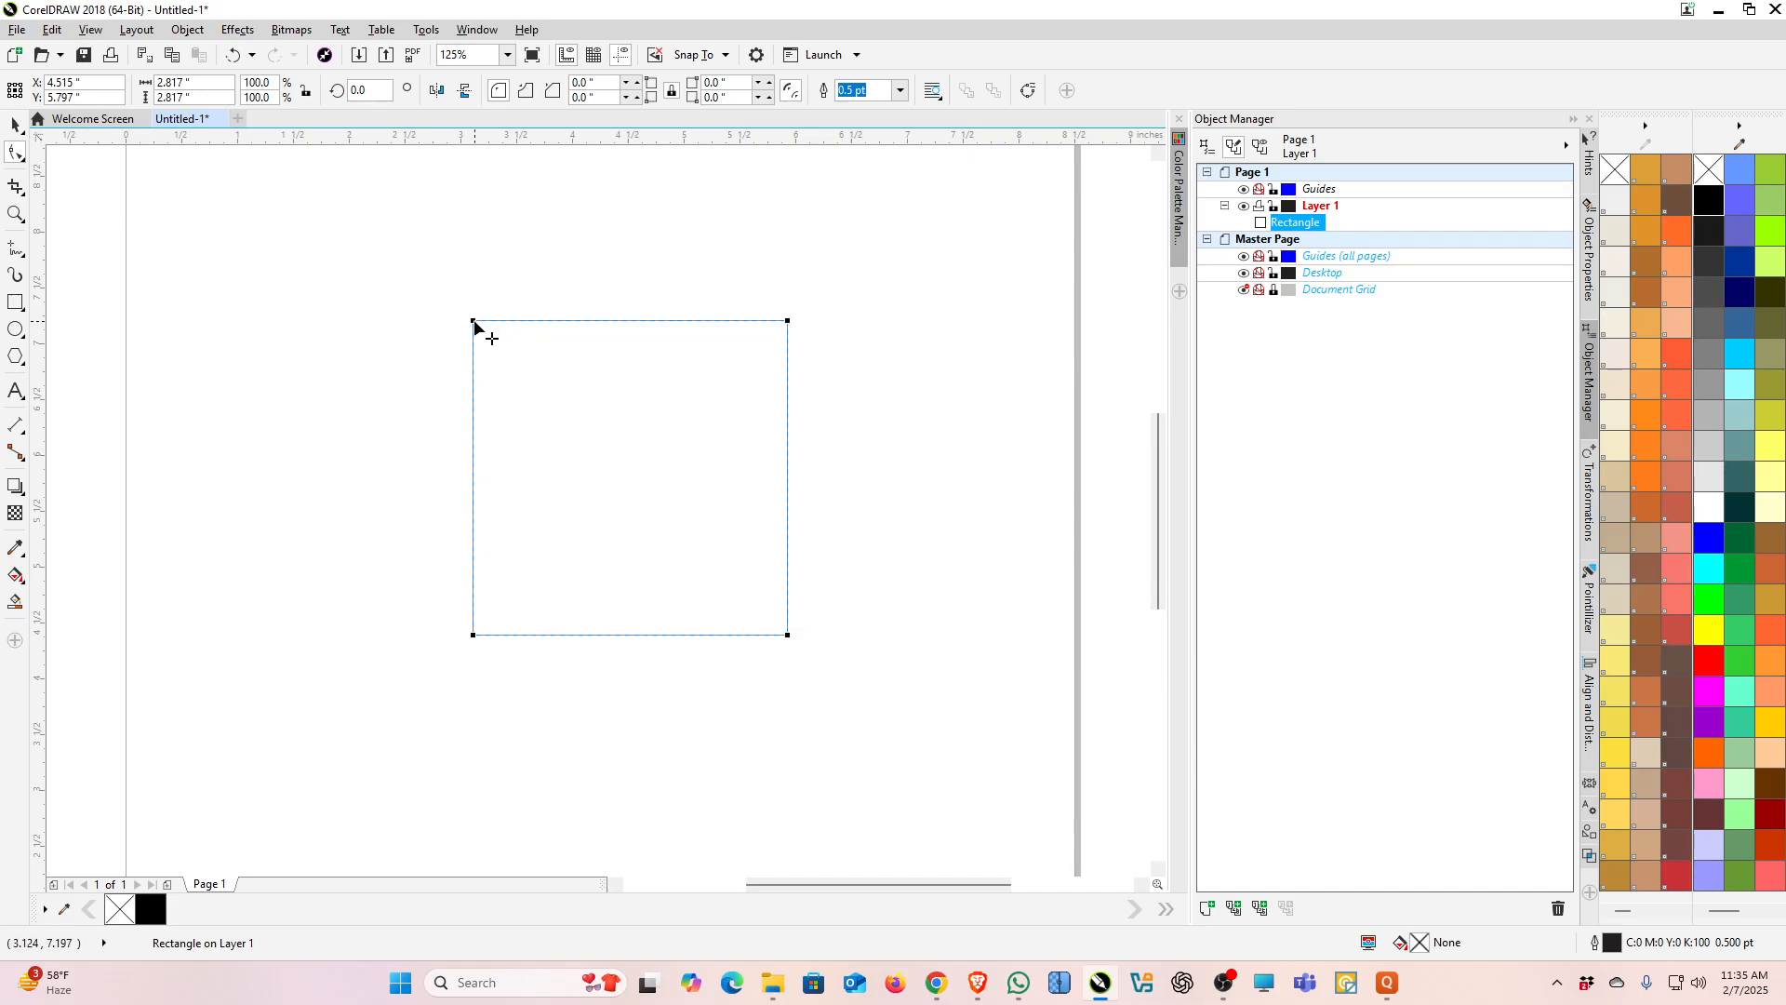
pyautogui.moveTo(474, 322); pyautogui.dragTo(512, 421)
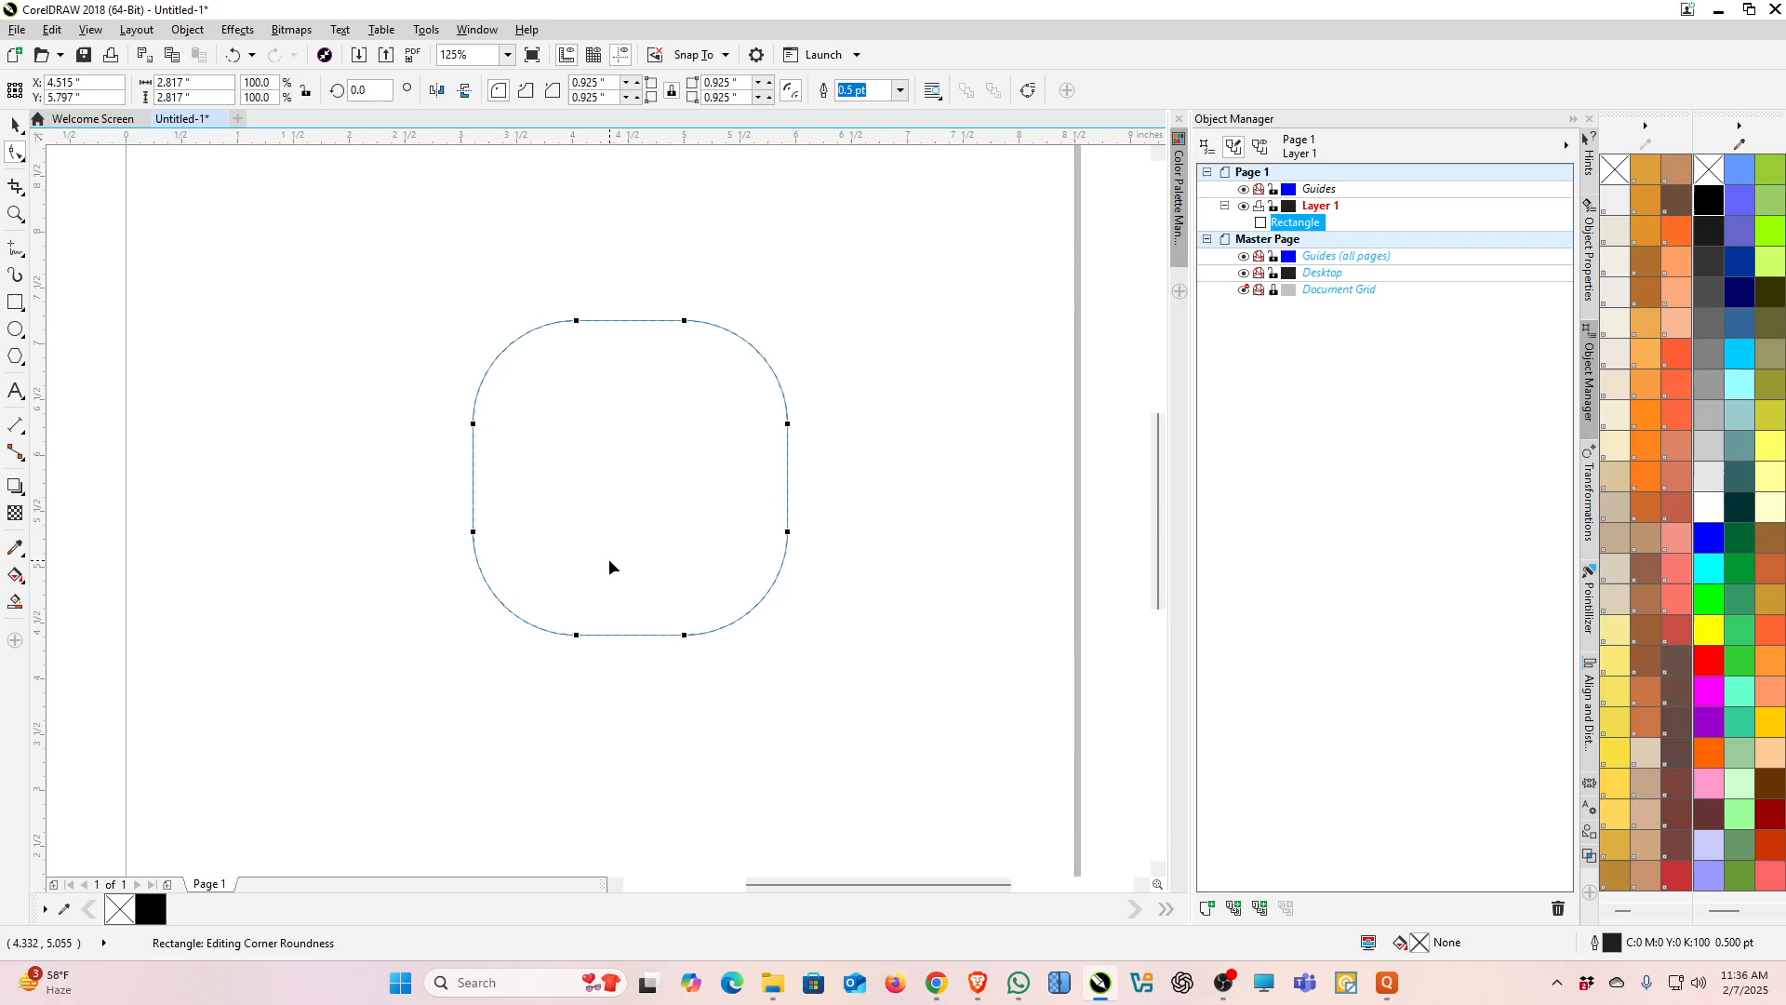
# Step: Drag the corner radius down to about 0.21 inch and back up to about 0.775 inch
pyautogui.moveTo(474, 425); pyautogui.dragTo(473, 344)
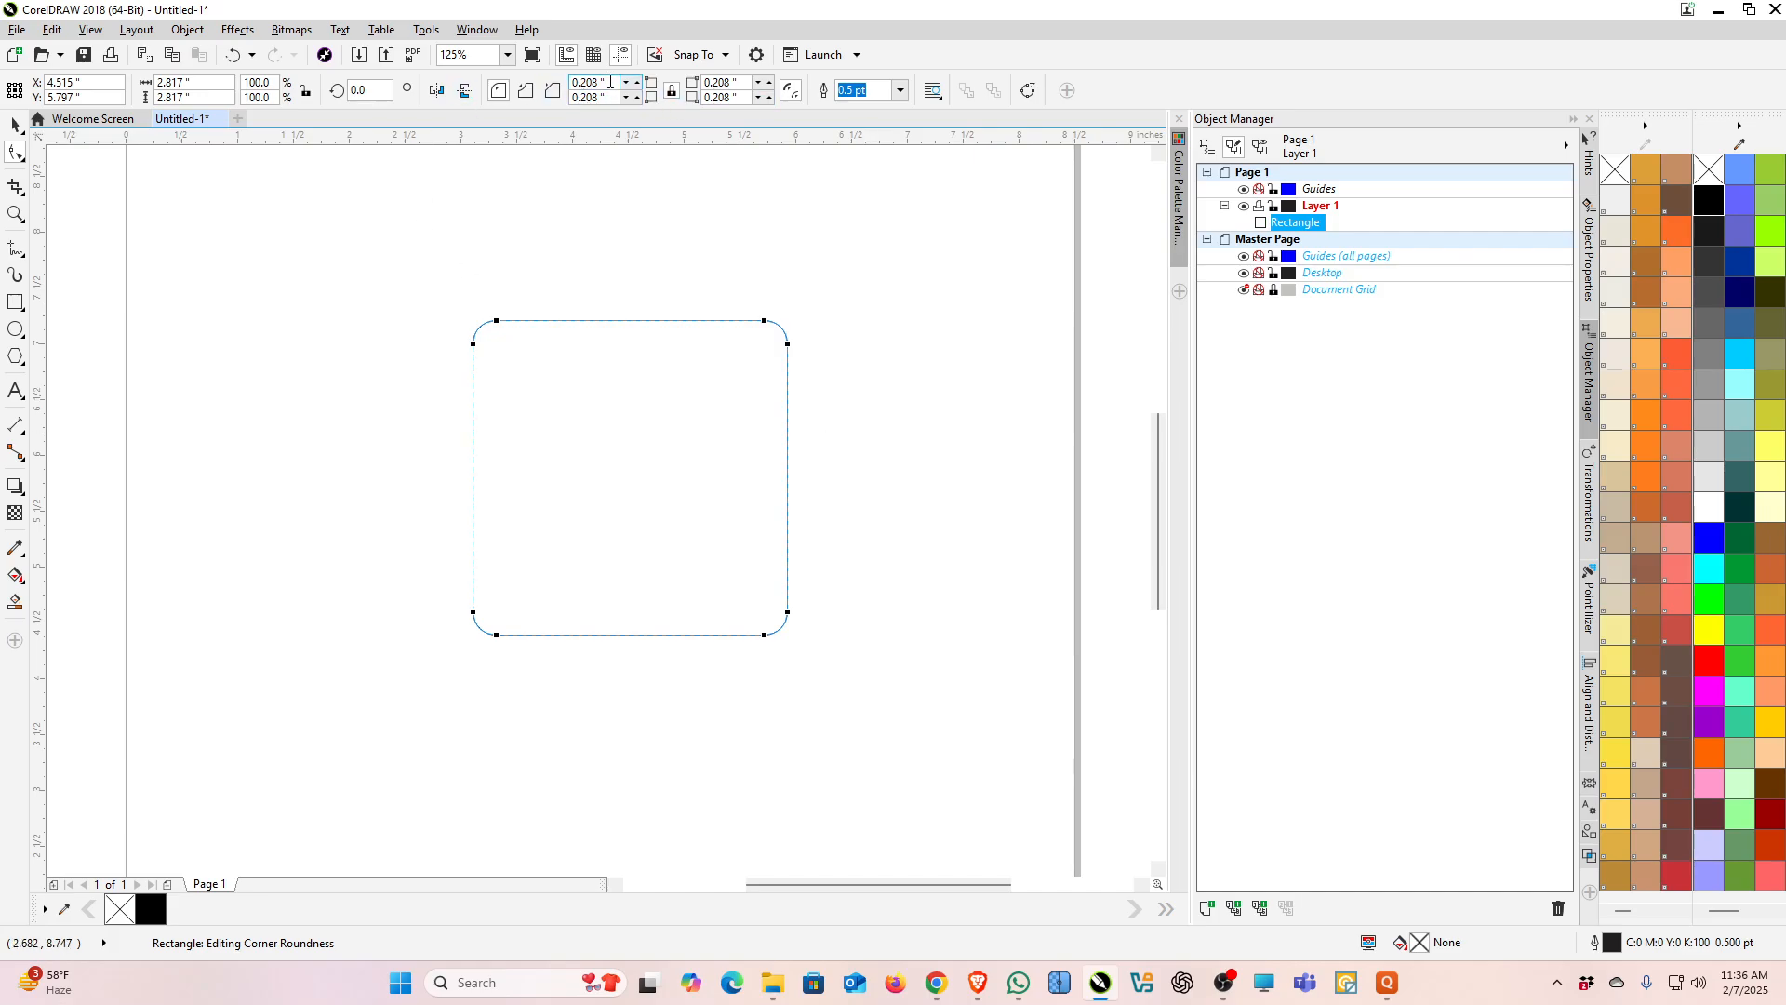
pyautogui.click(743, 84)
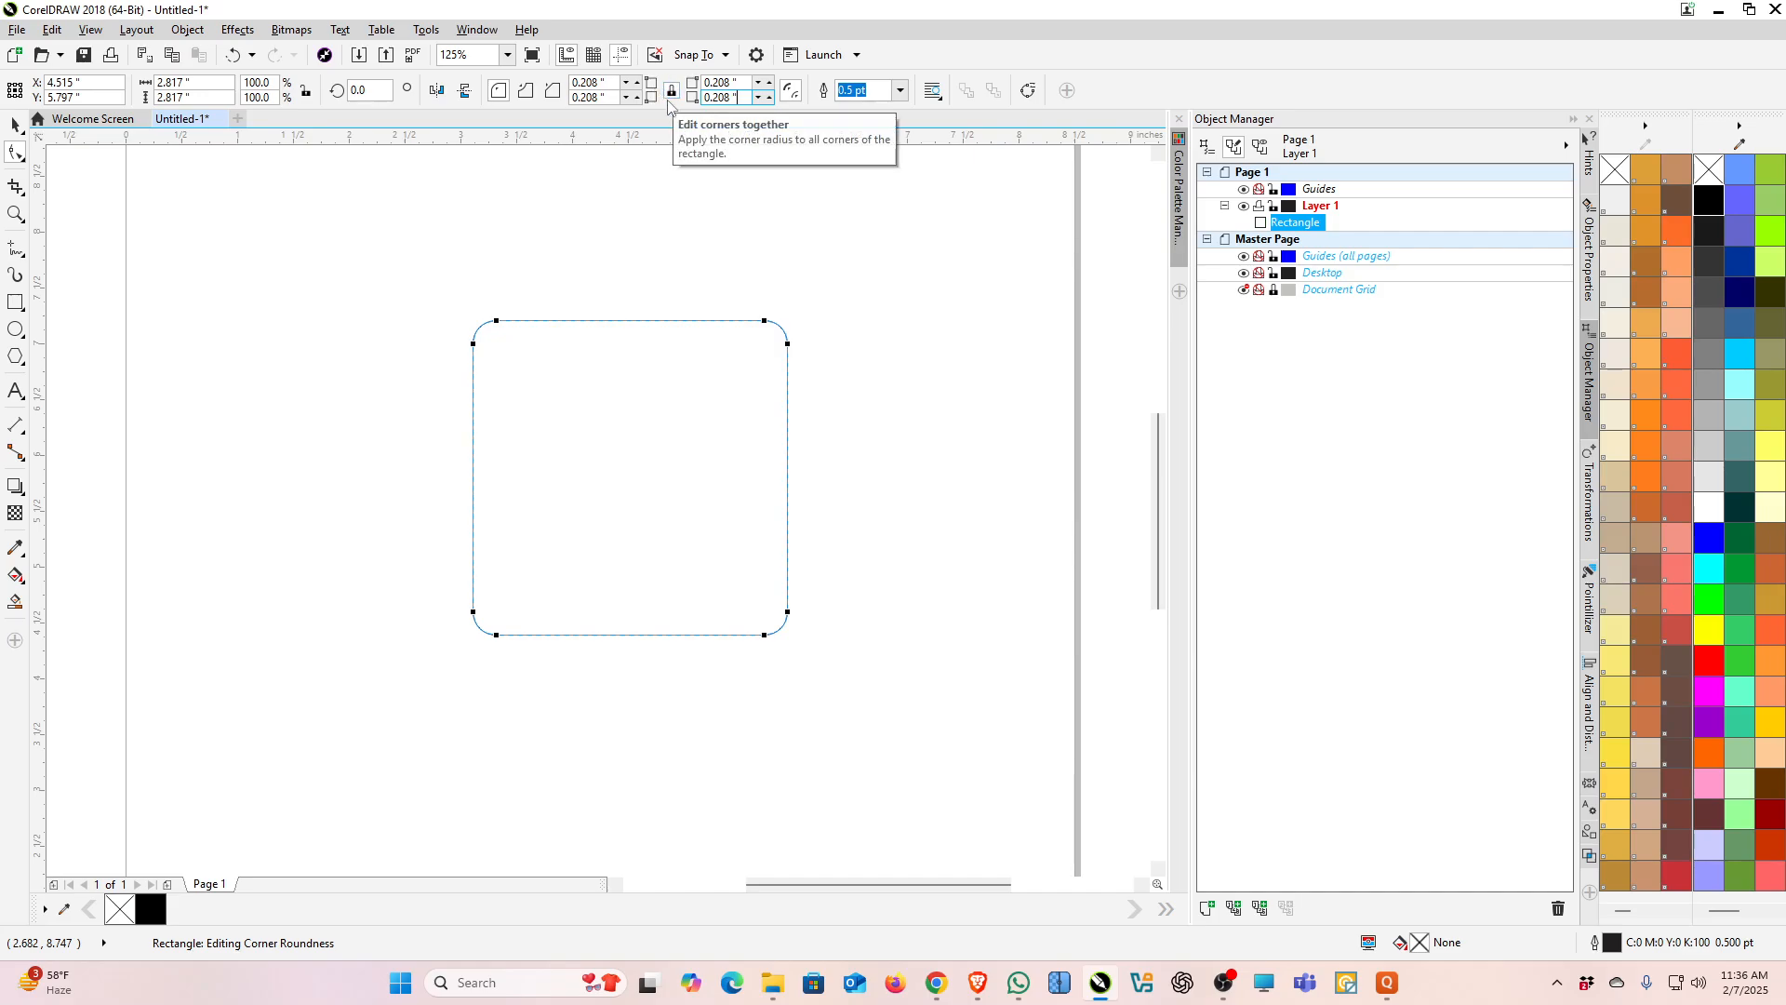
pyautogui.moveTo(495, 324); pyautogui.dragTo(560, 333)
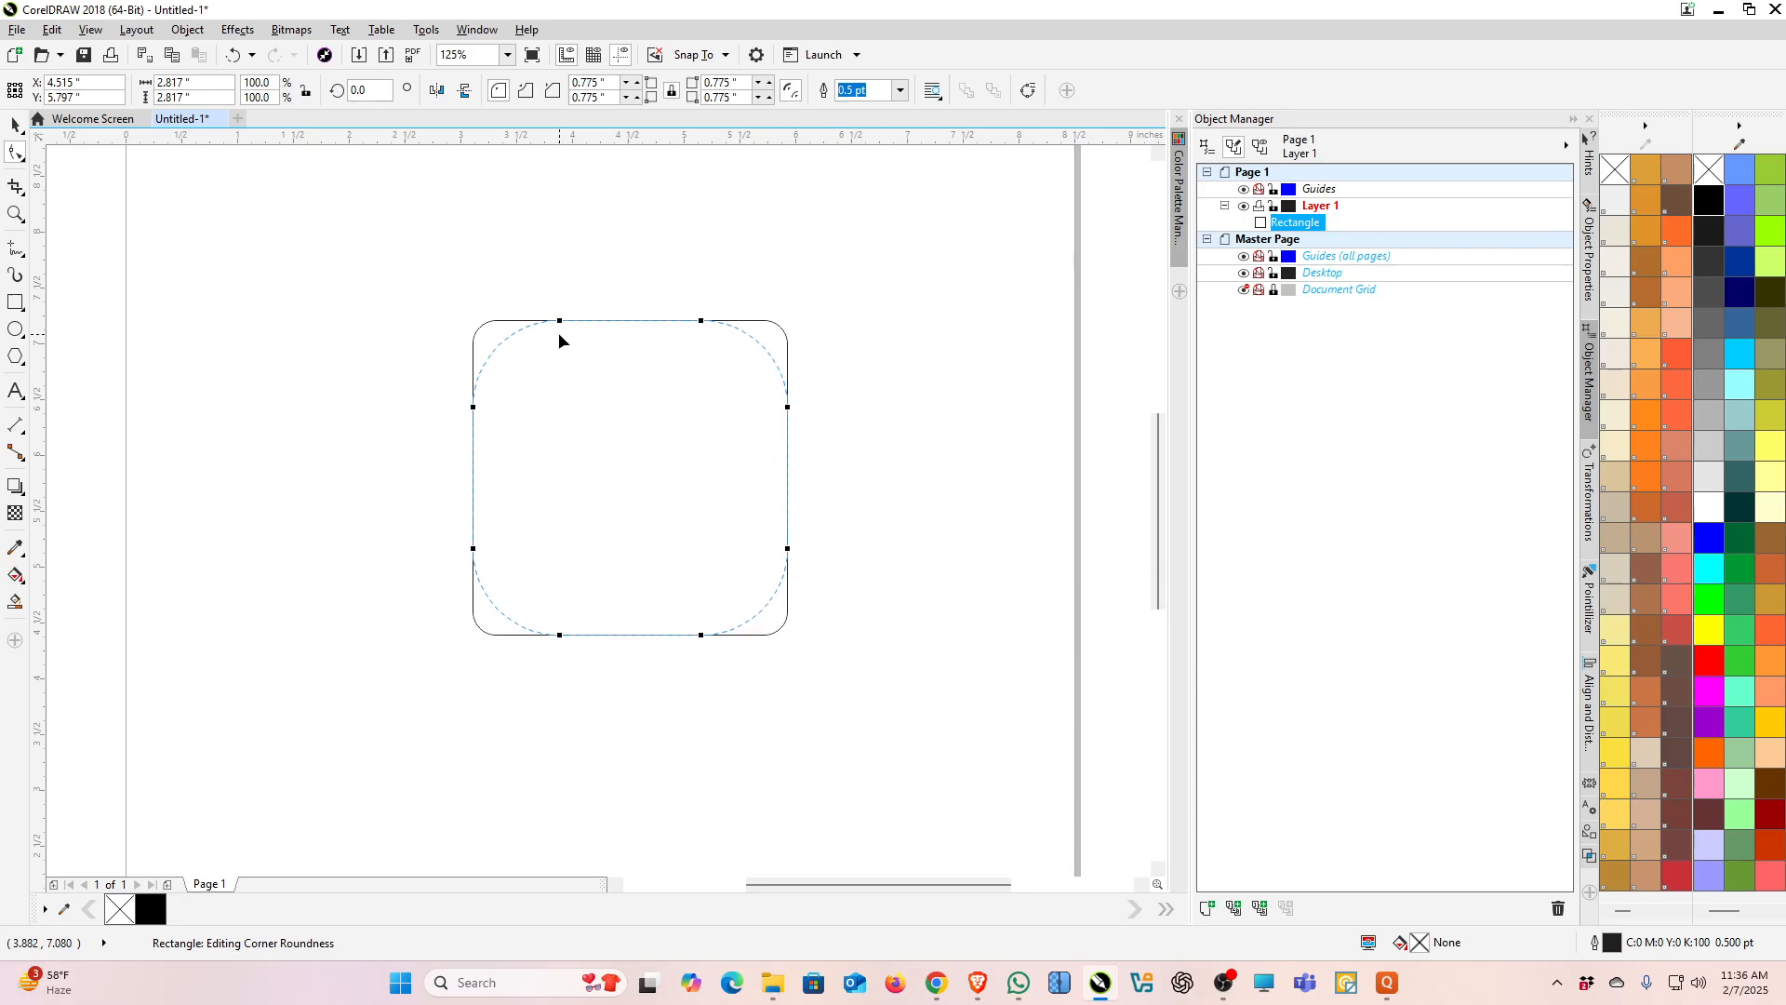
pyautogui.moveTo(559, 334); pyautogui.dragTo(559, 330)
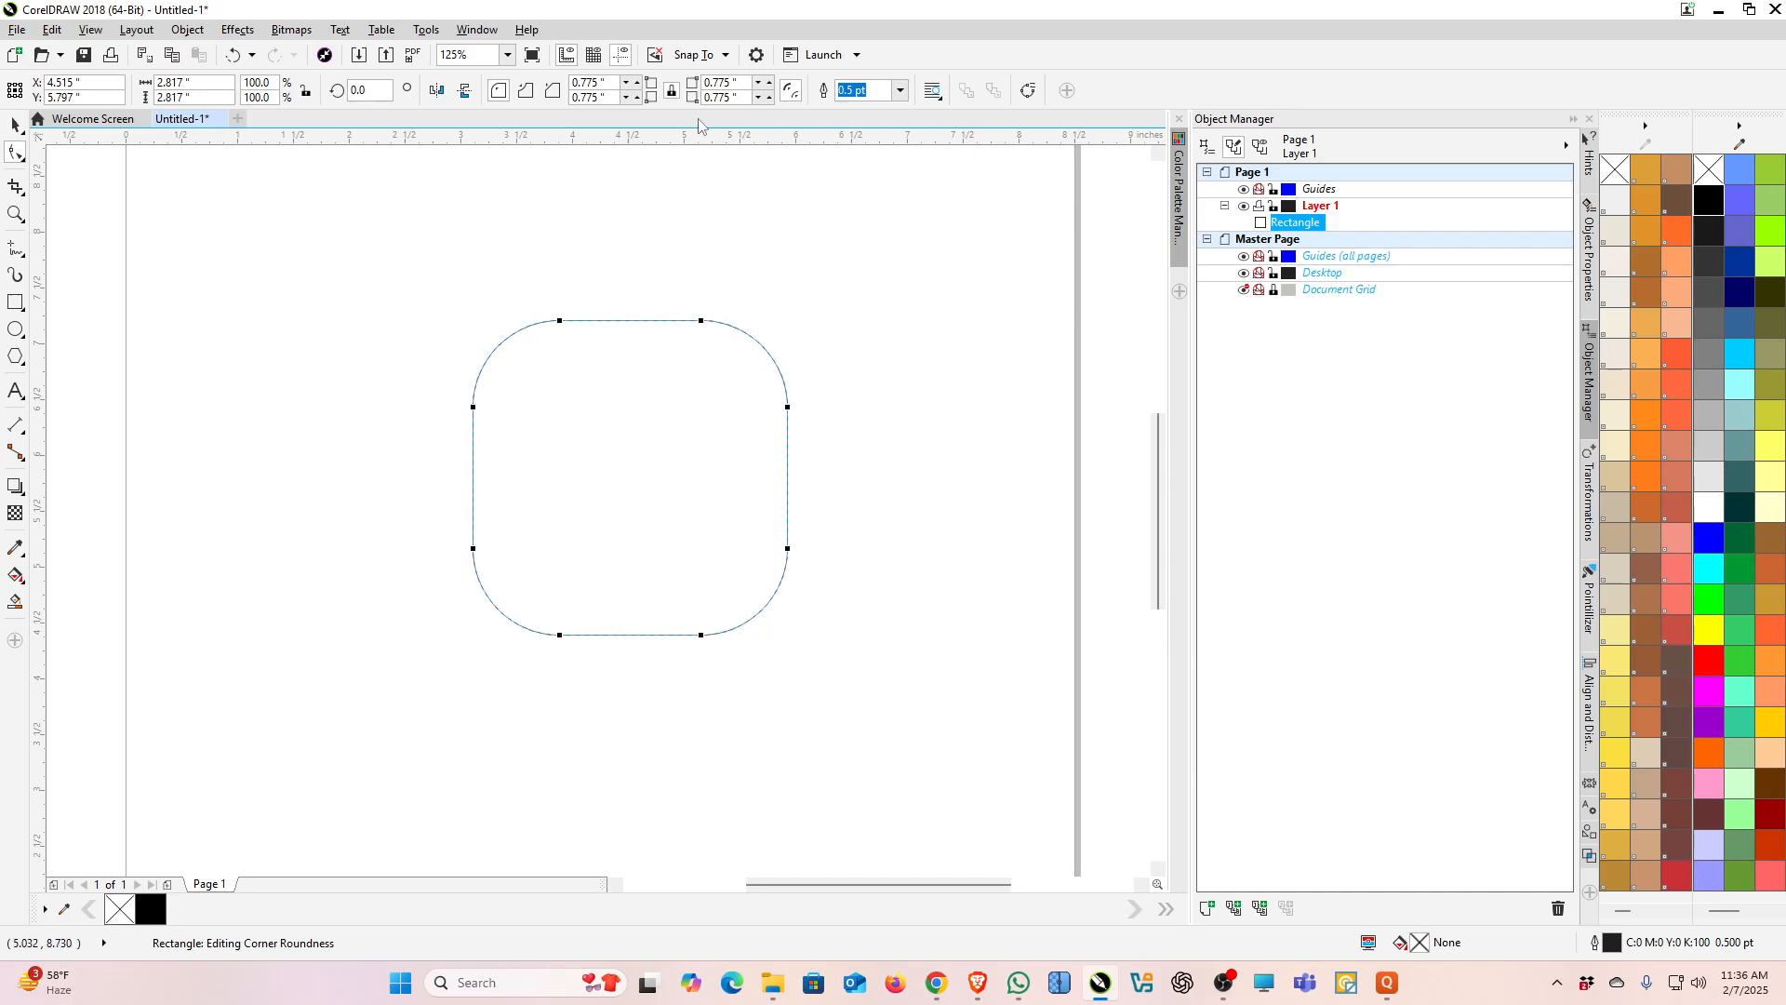
# Step: Toggle editing corners together and drag all corners to about 0.648 inch radius
pyautogui.click(671, 92)
pyautogui.moveTo(565, 328); pyautogui.dragTo(607, 344)
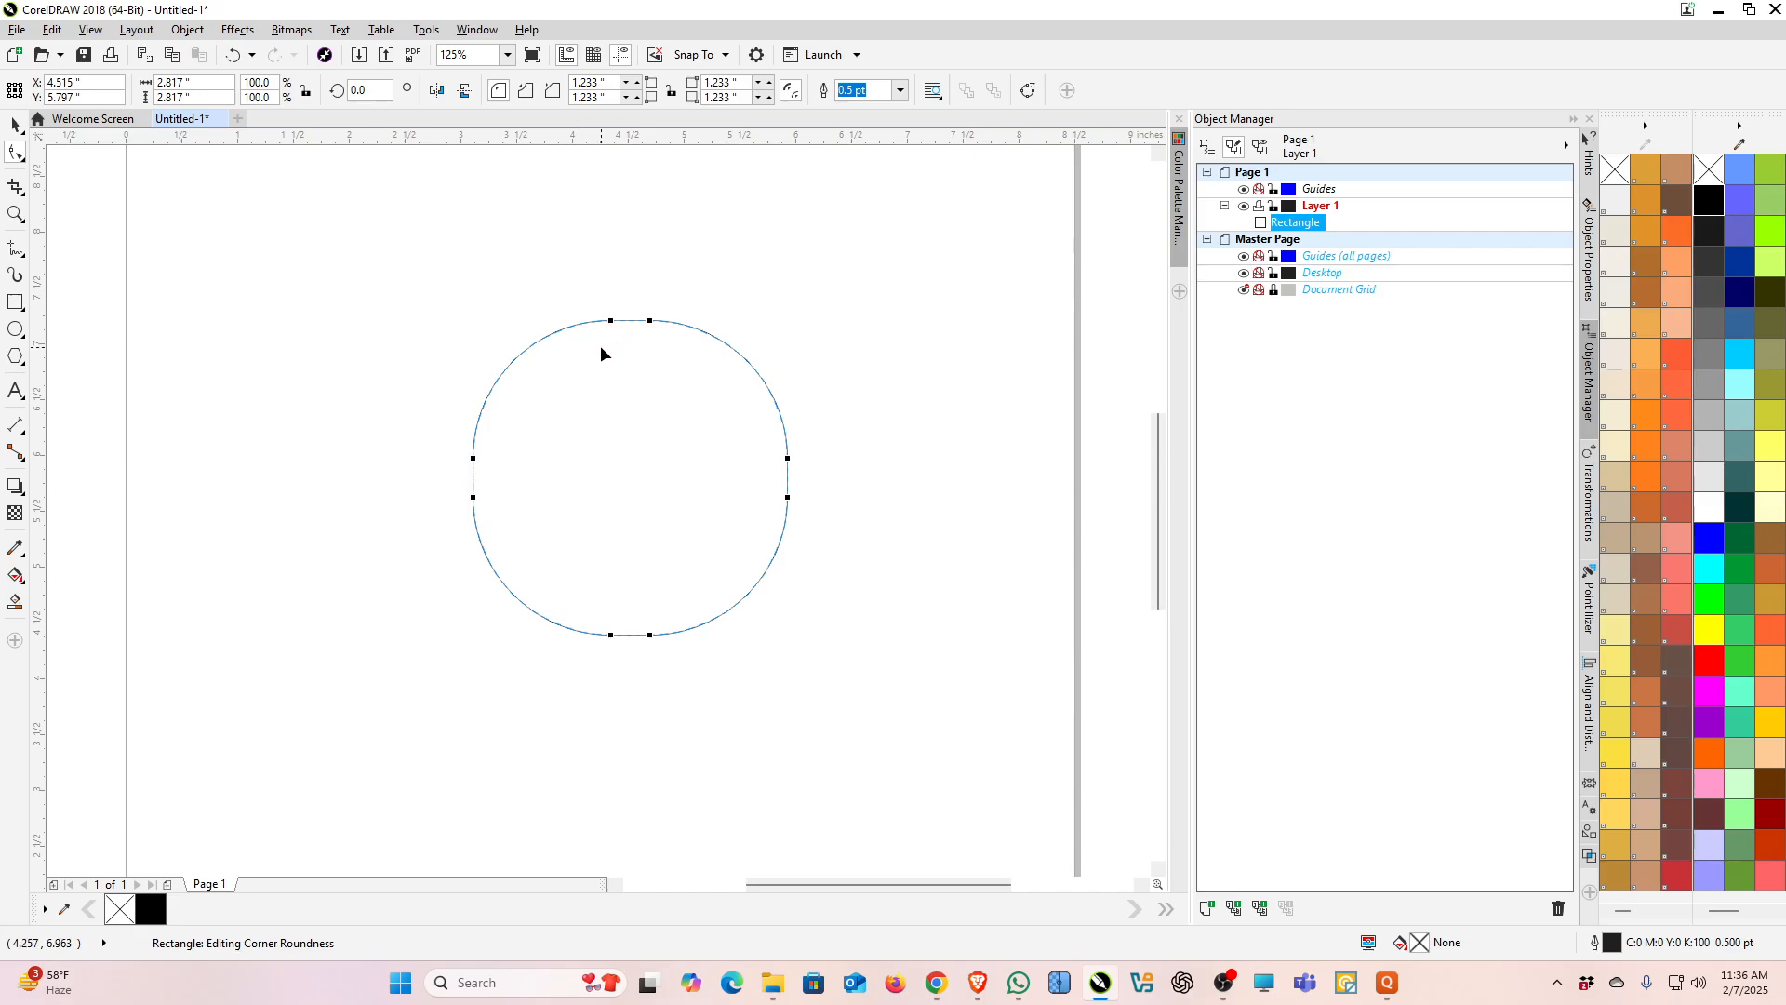
pyautogui.moveTo(611, 323); pyautogui.dragTo(546, 341)
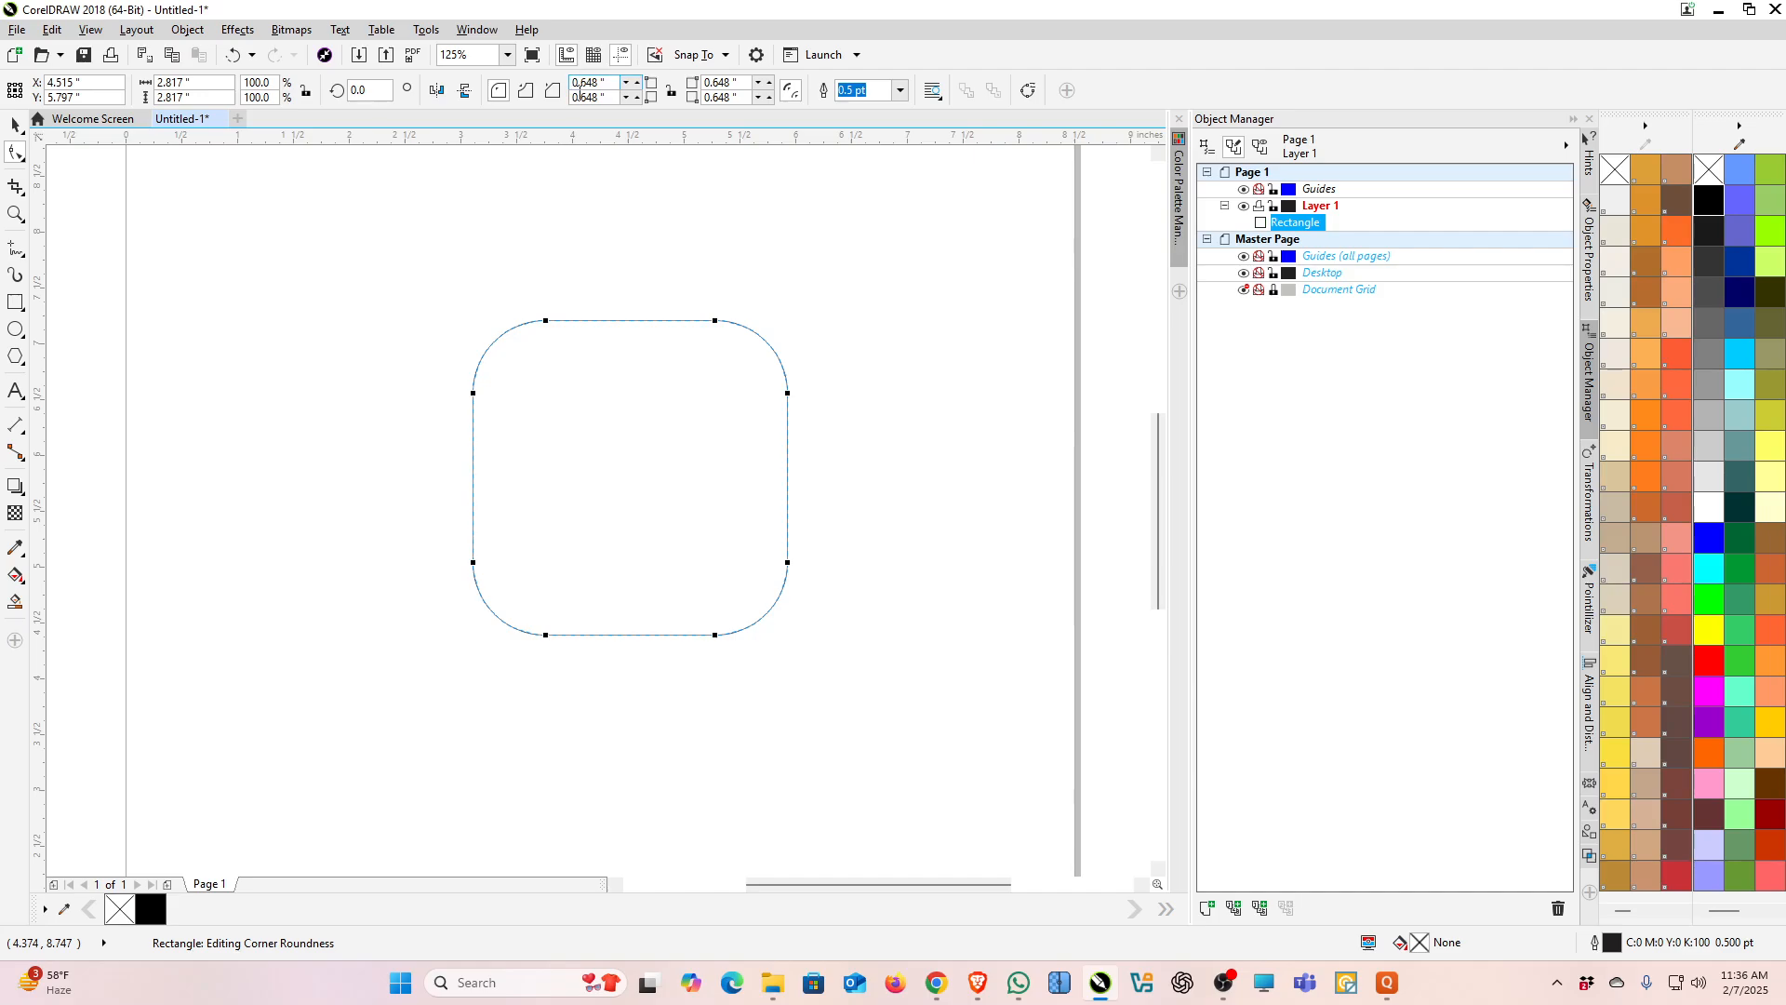
# Step: Enter a corner radius of 1 and drag only the top-left corner to round it separately
pyautogui.moveTo(614, 84); pyautogui.dragTo(530, 84)
pyautogui.write('1')
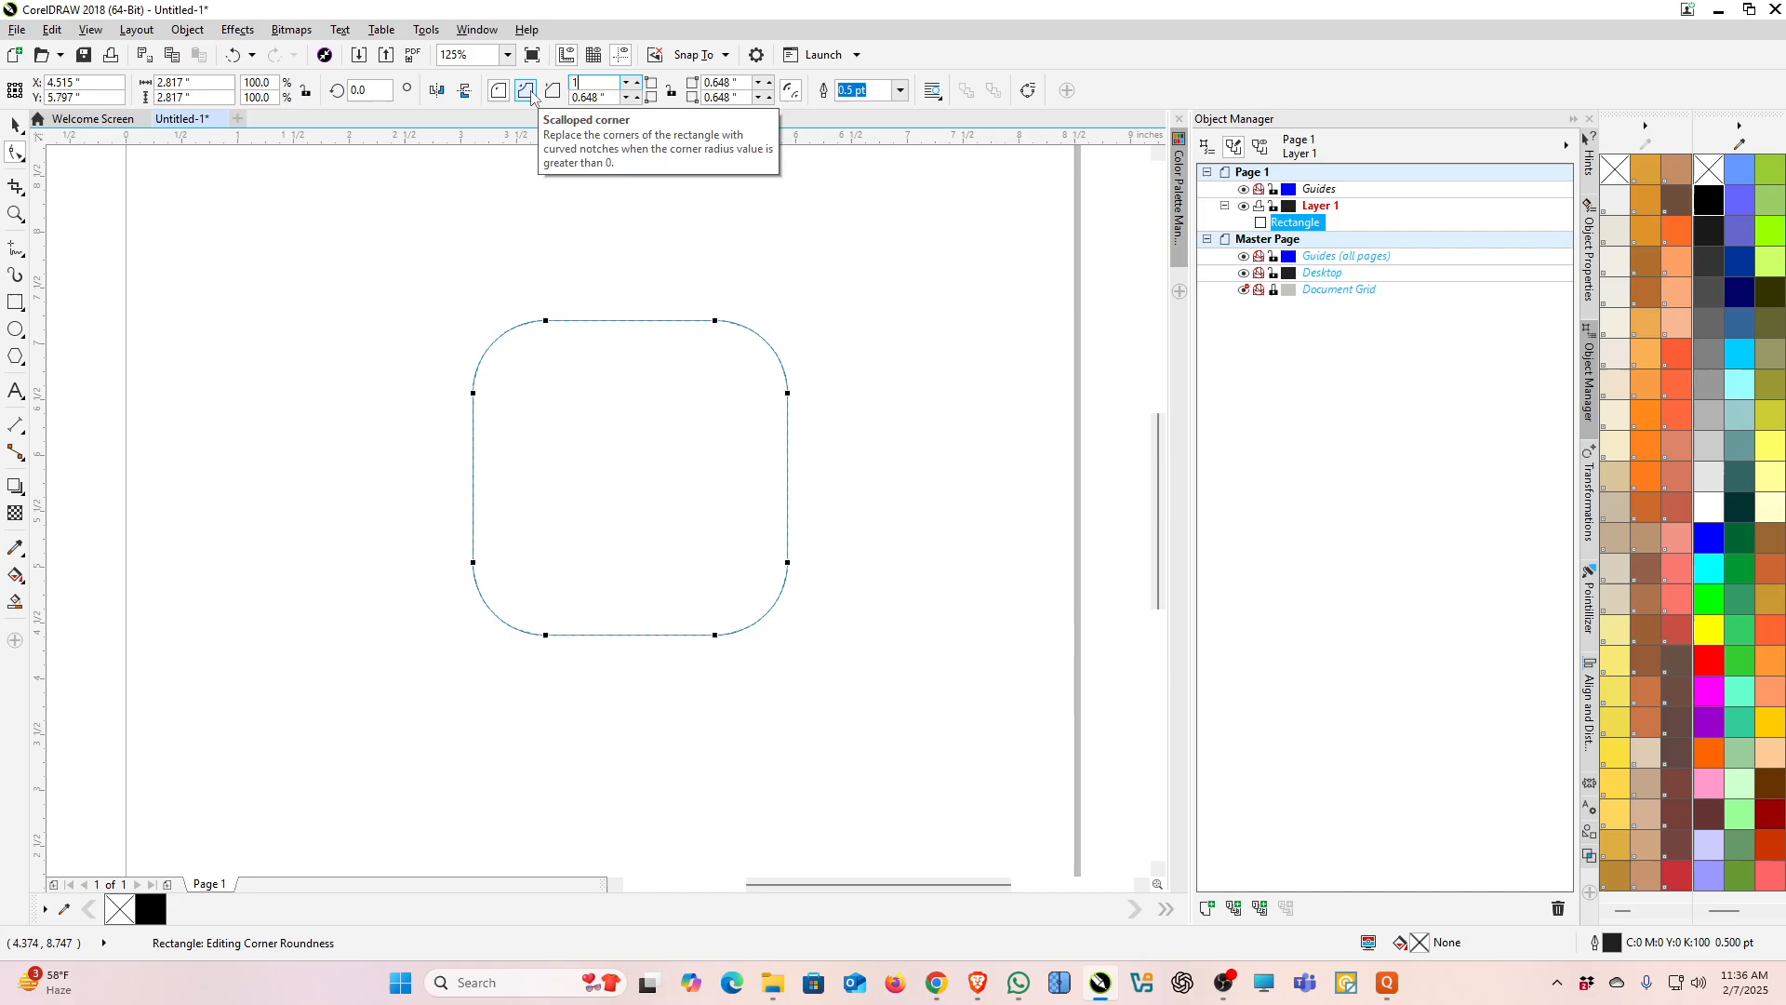
pyautogui.click(612, 96)
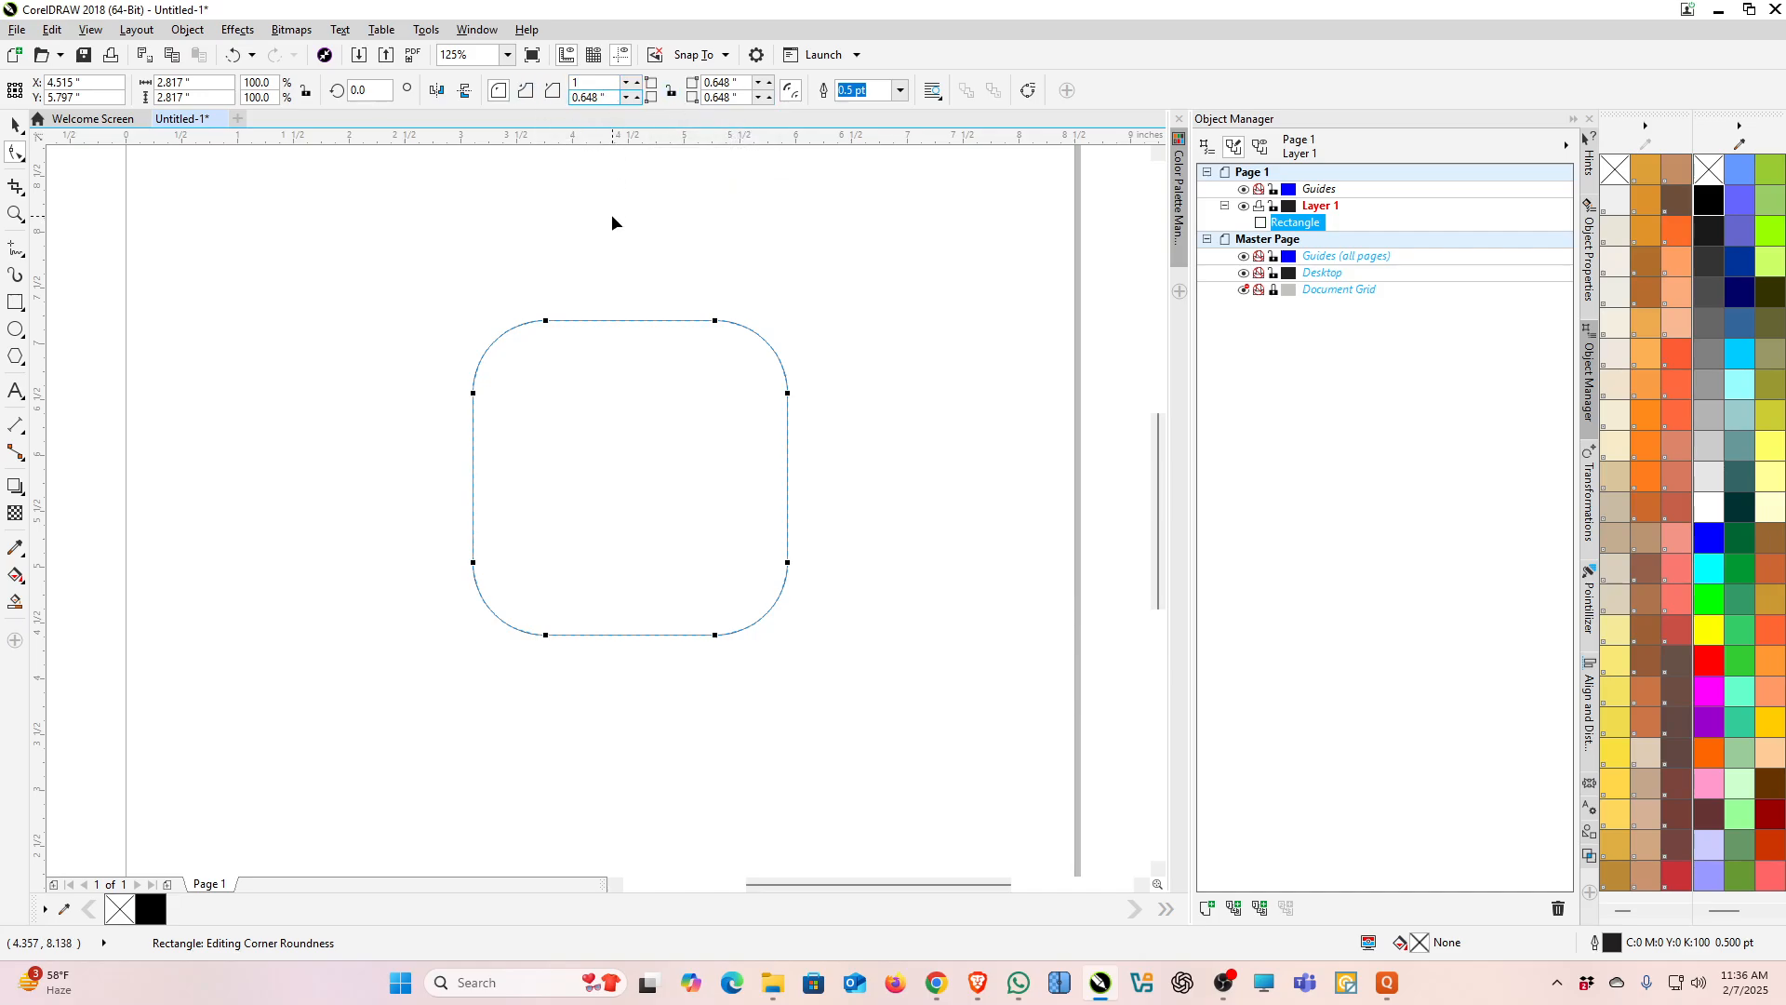
pyautogui.press('Return')
pyautogui.moveTo(586, 324); pyautogui.dragTo(474, 346)
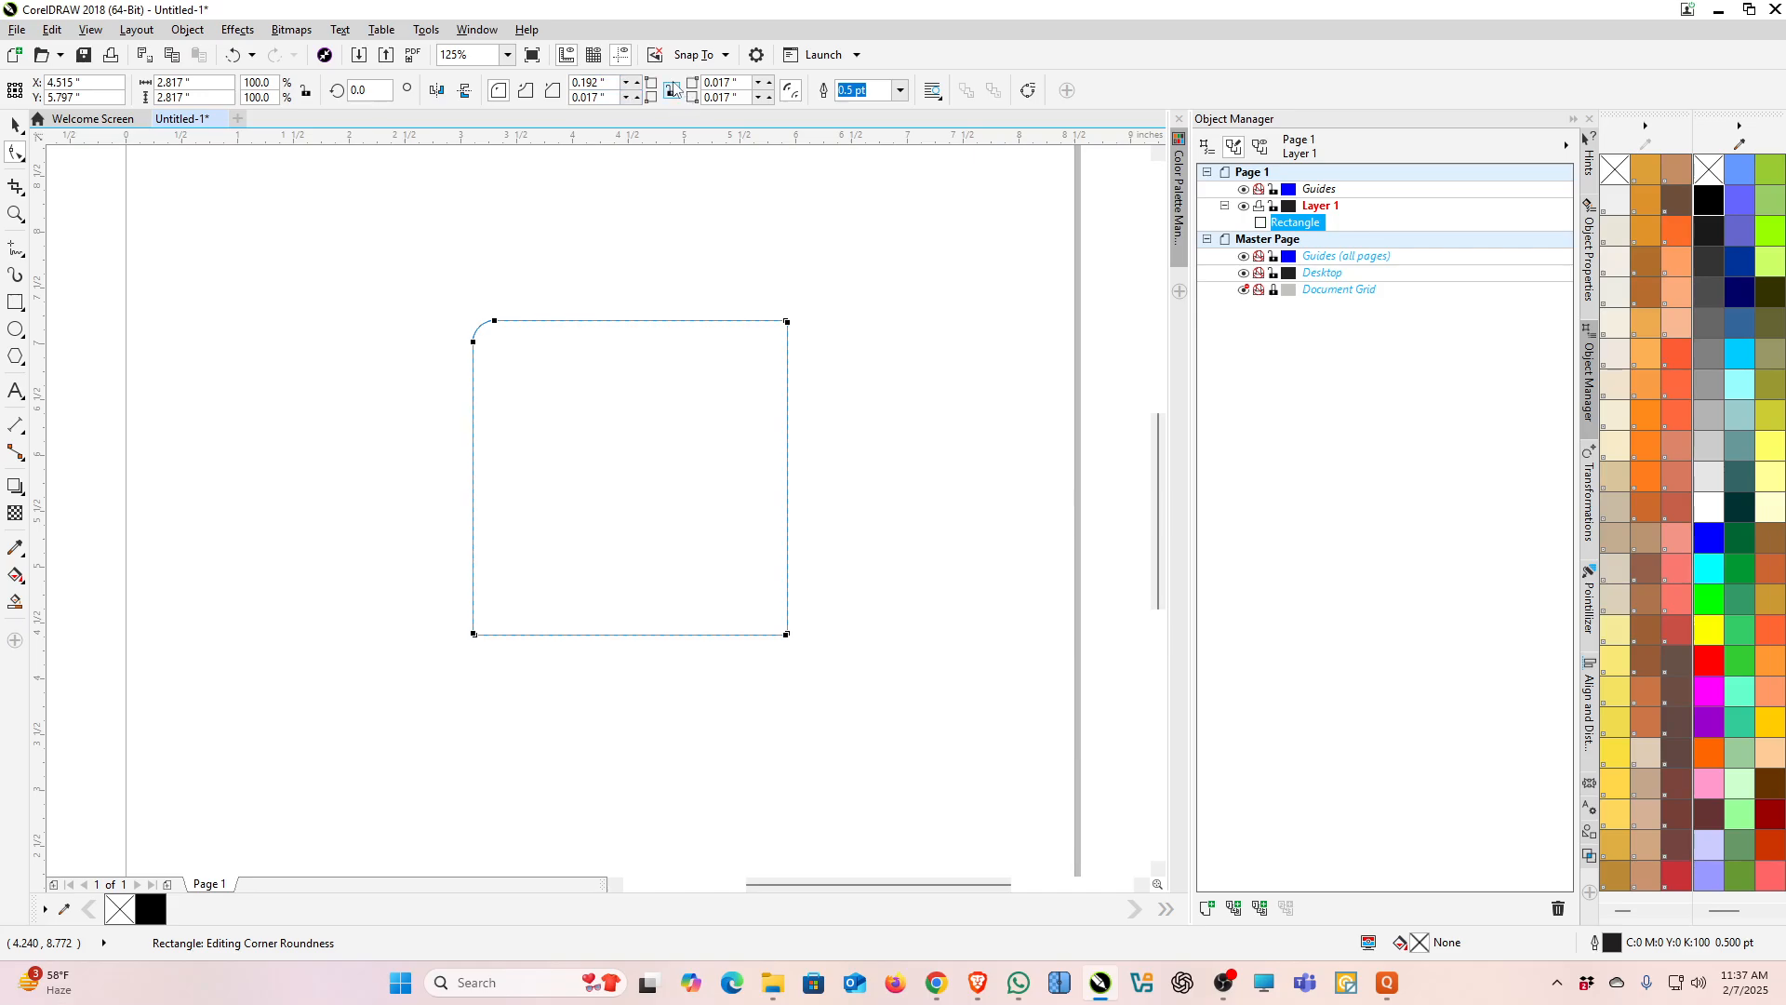
# Step: Set the corner radius of all the square's corners back to 0
pyautogui.click(589, 83)
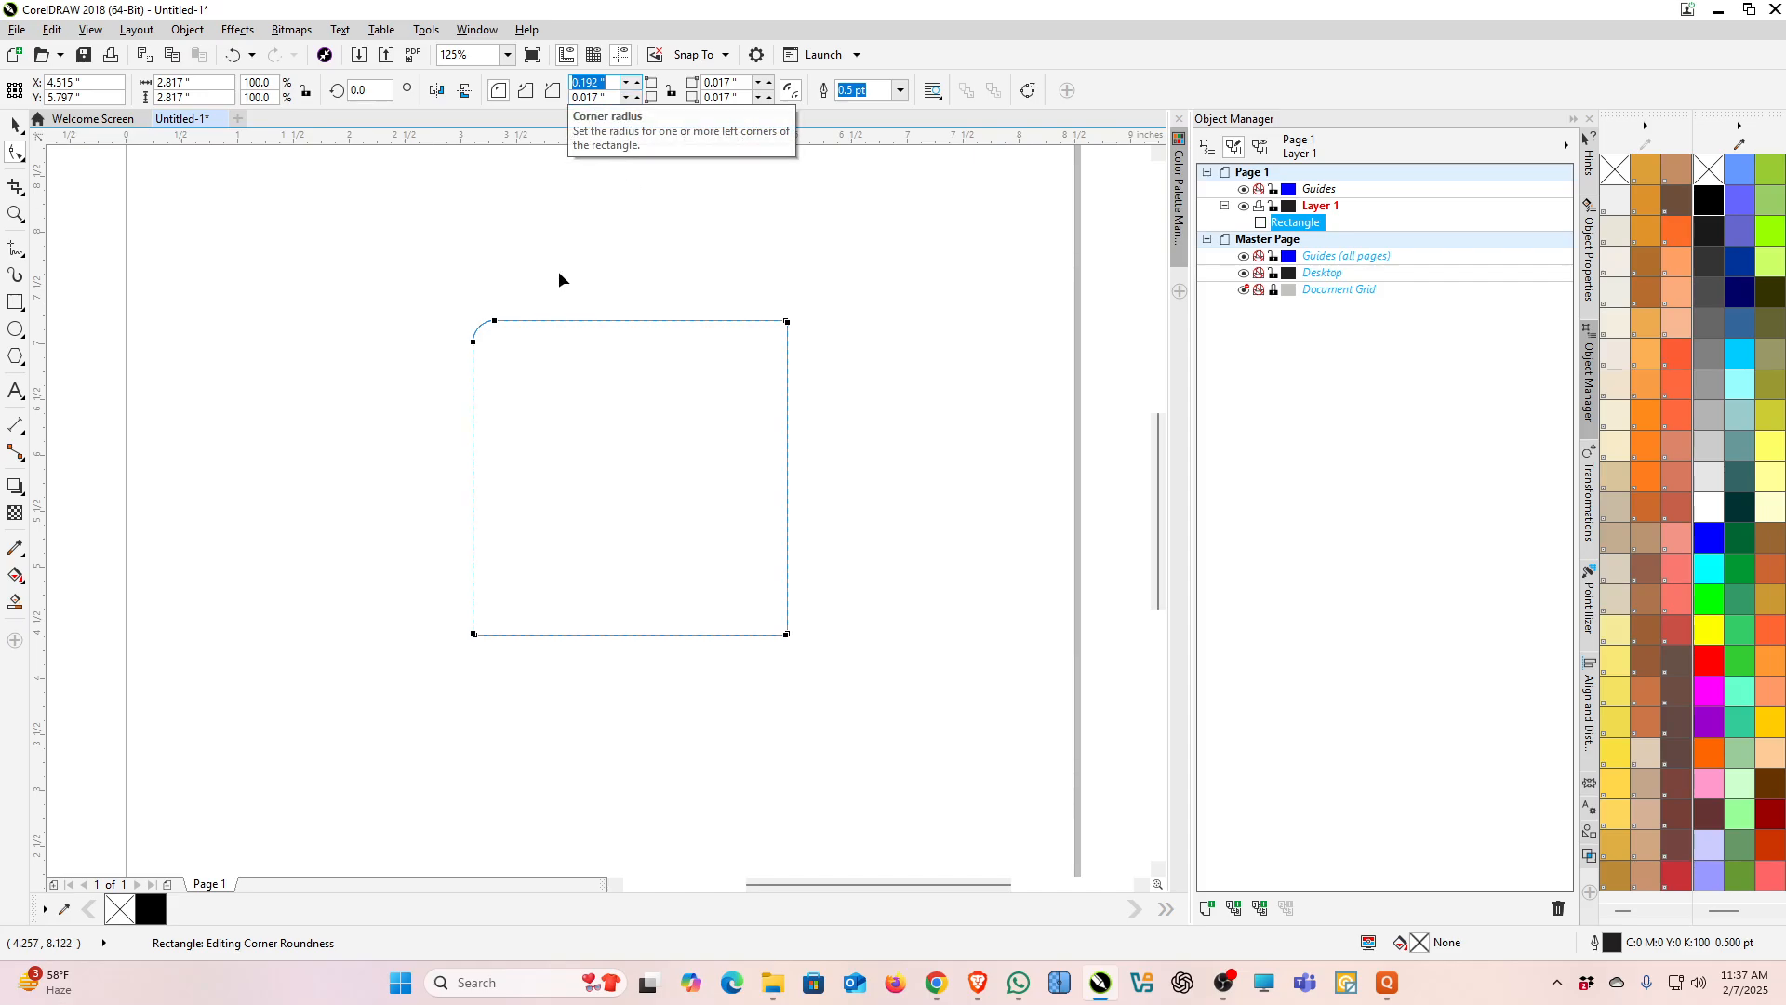
pyautogui.moveTo(472, 344); pyautogui.dragTo(472, 331)
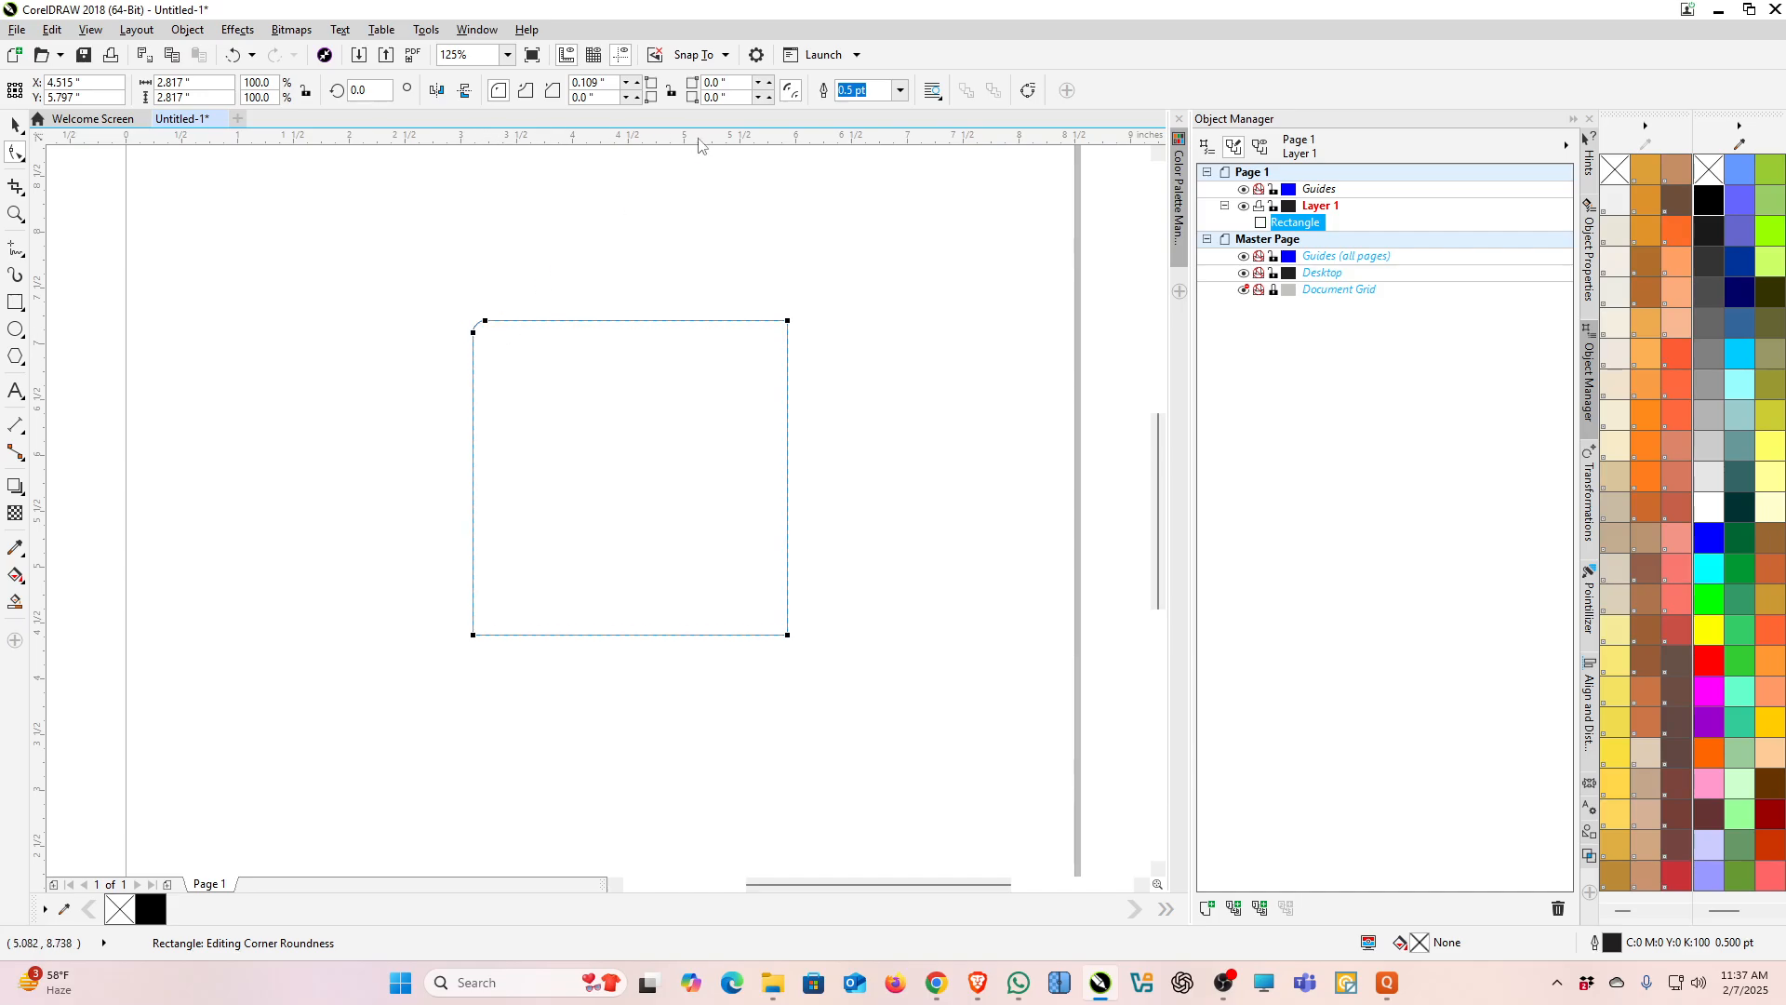
pyautogui.click(616, 82)
pyautogui.write('0')
pyautogui.press('Return')
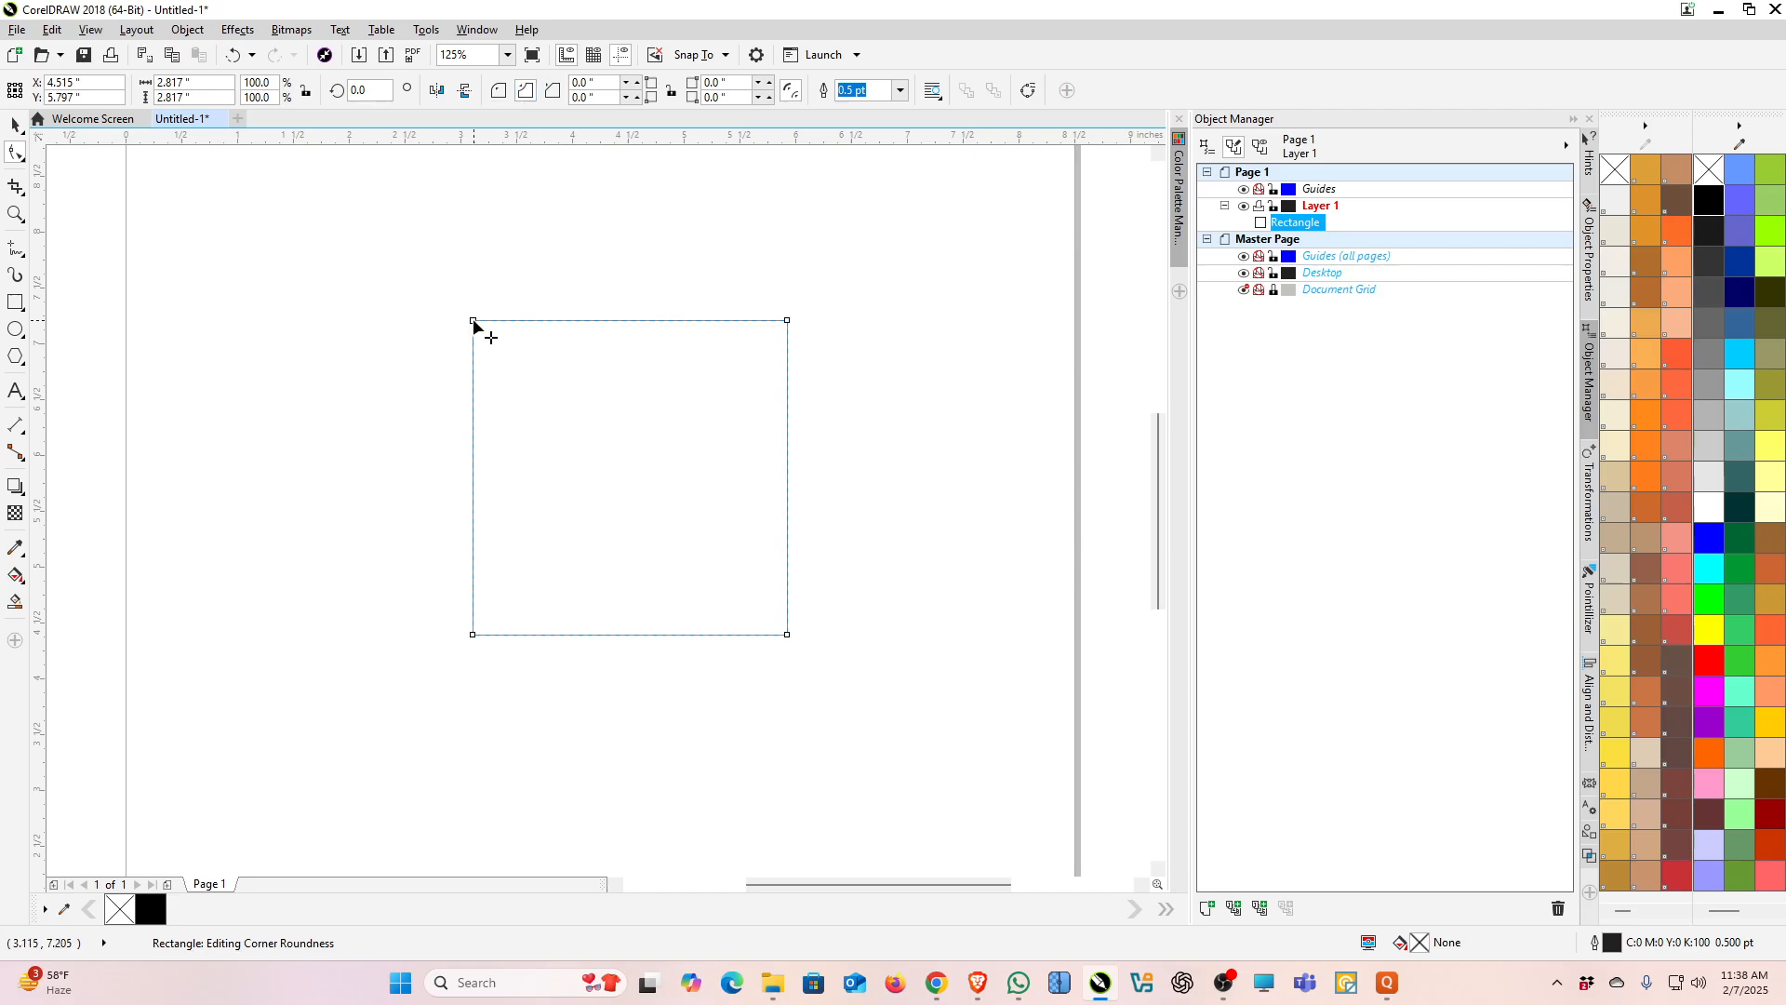
# Step: Reshape all corners to about 1.04 inches and cycle the corner style, ending with chamfered corners
pyautogui.moveTo(473, 321); pyautogui.dragTo(483, 443)
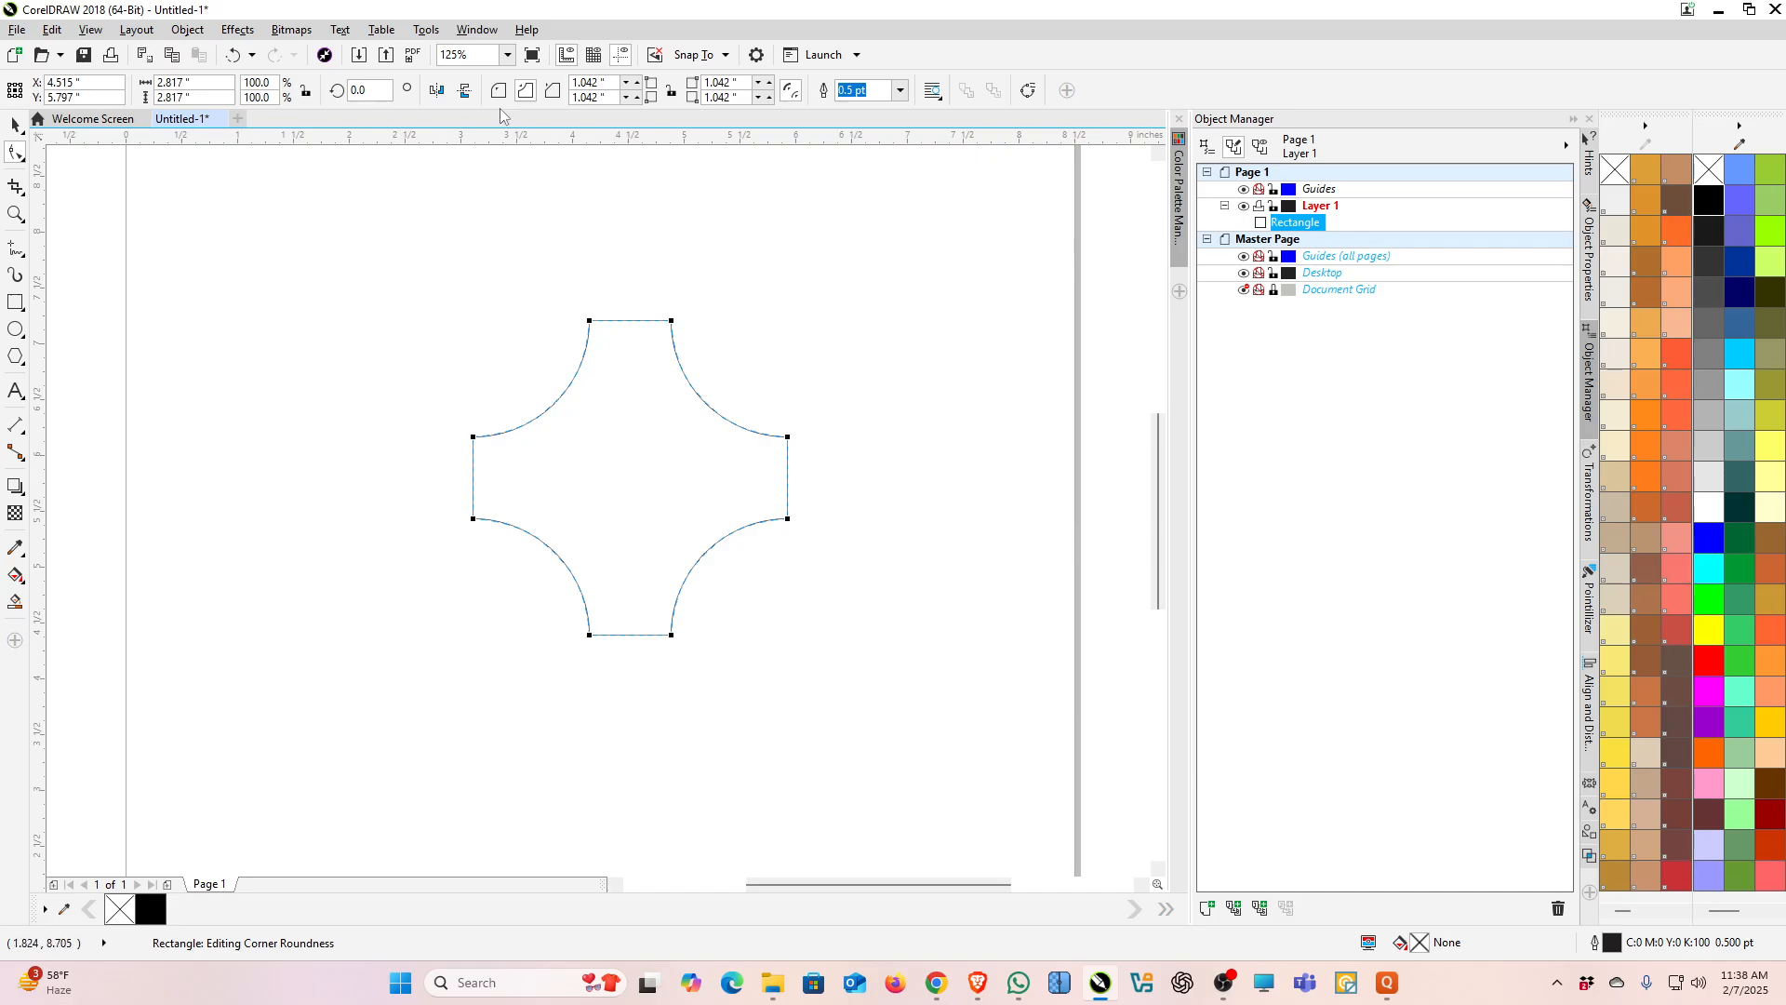
pyautogui.click(552, 90)
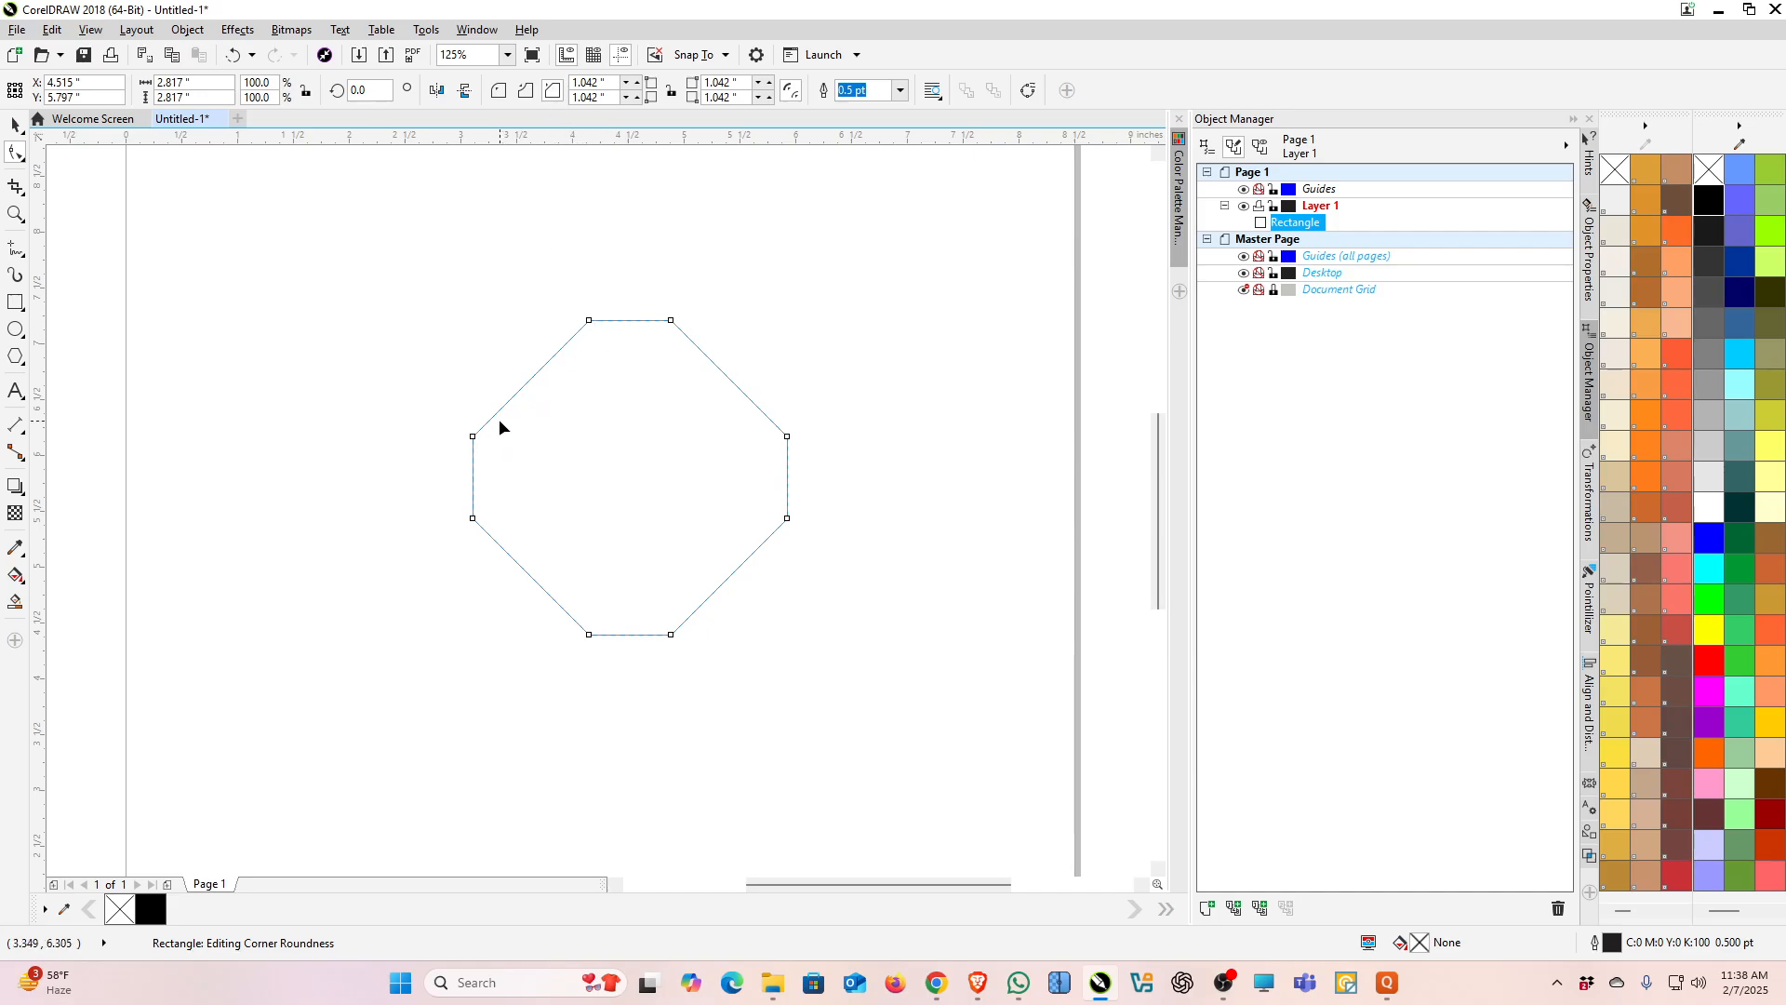
pyautogui.click(506, 93)
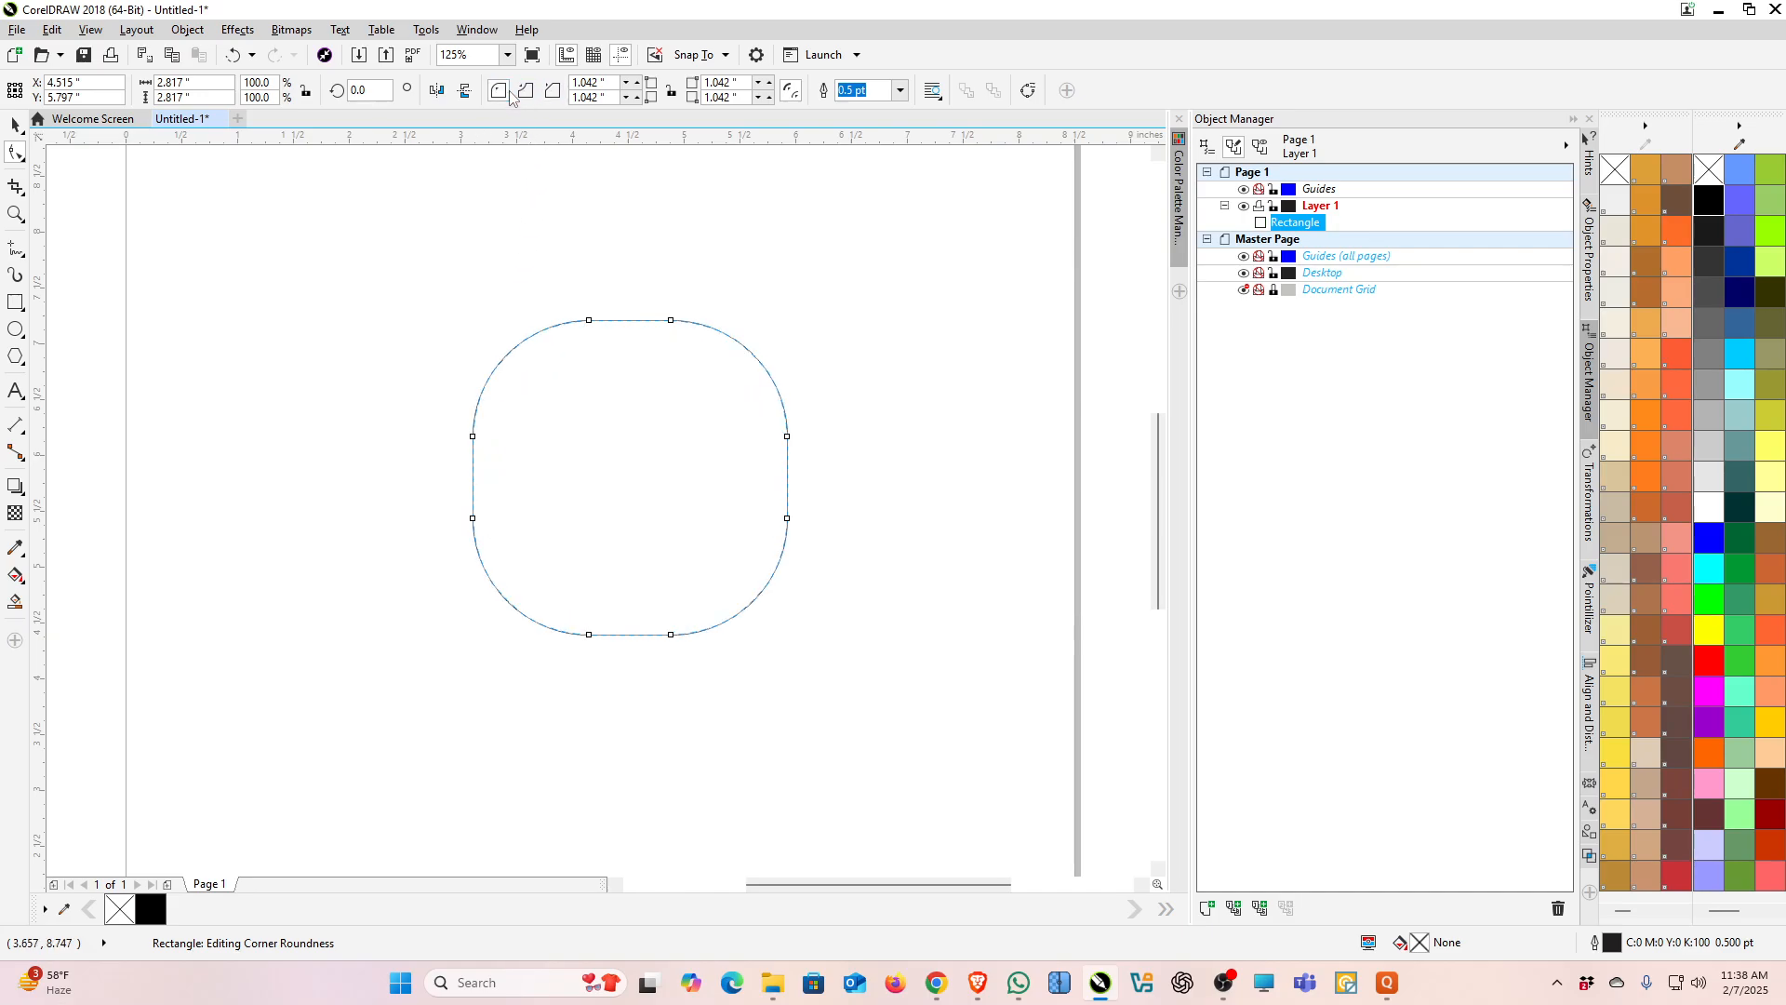
pyautogui.click(526, 90)
pyautogui.click(552, 90)
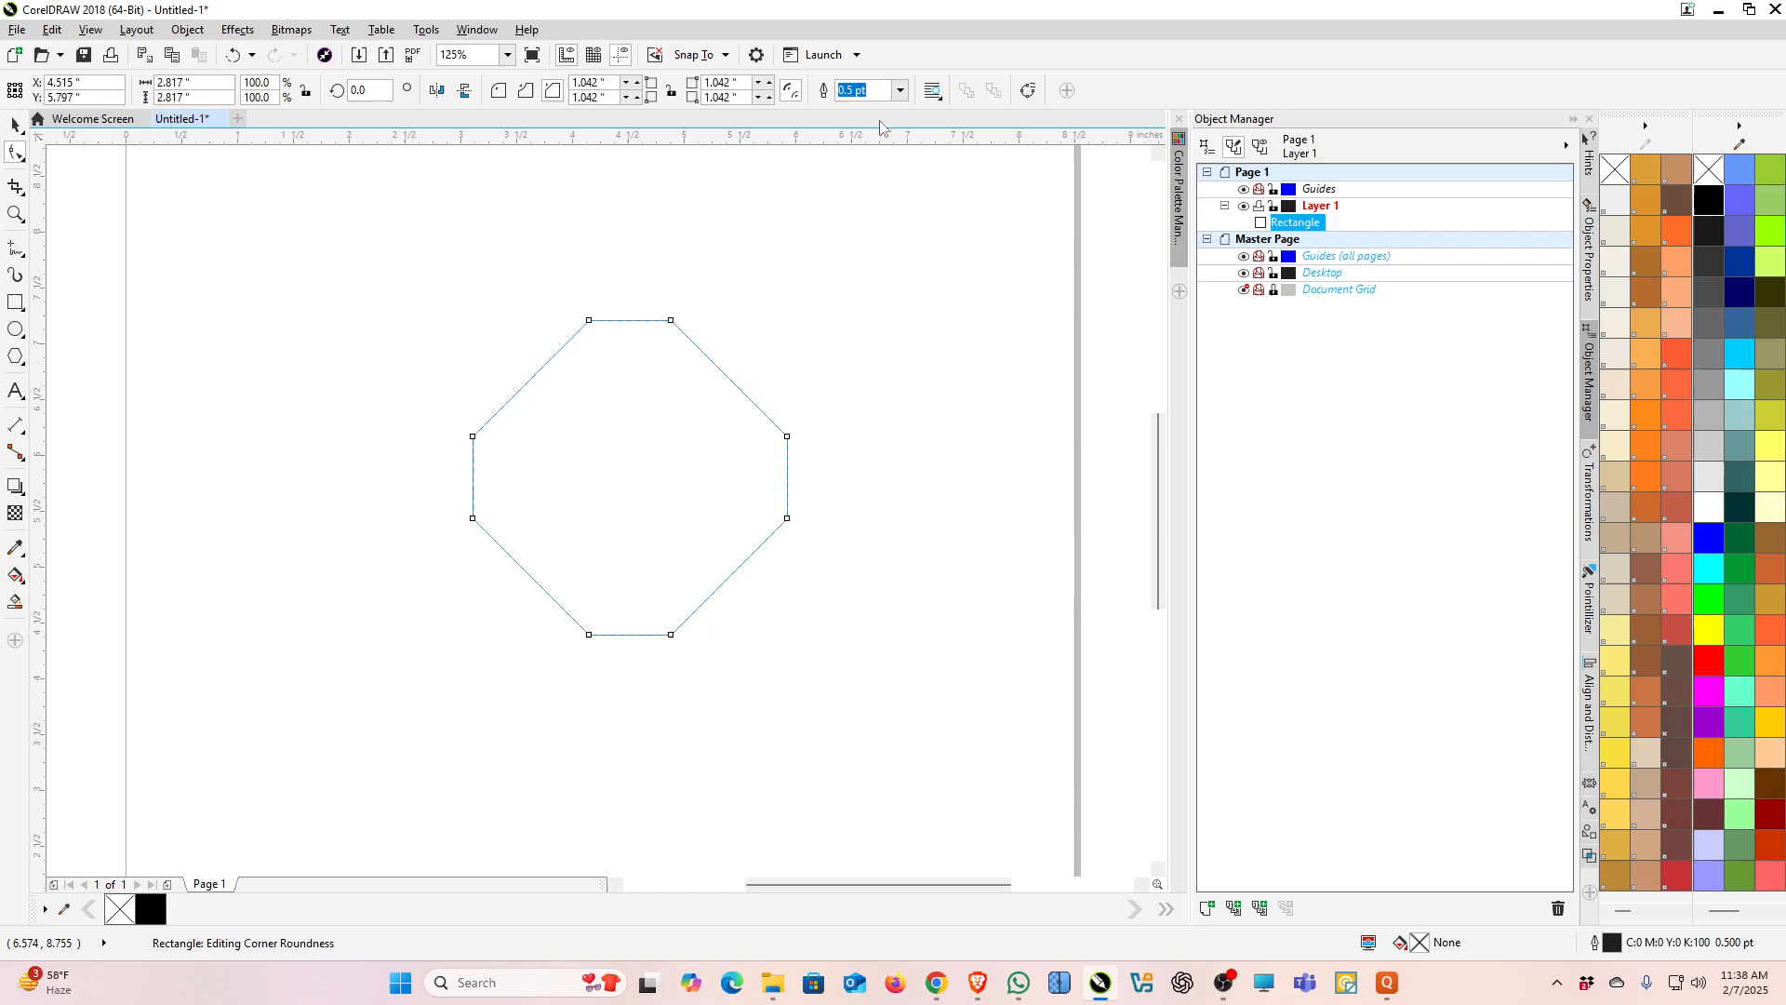
# Step: Set the octagon's outline width to 4.0 pt
pyautogui.click(902, 90)
pyautogui.click(877, 150)
pyautogui.click(899, 89)
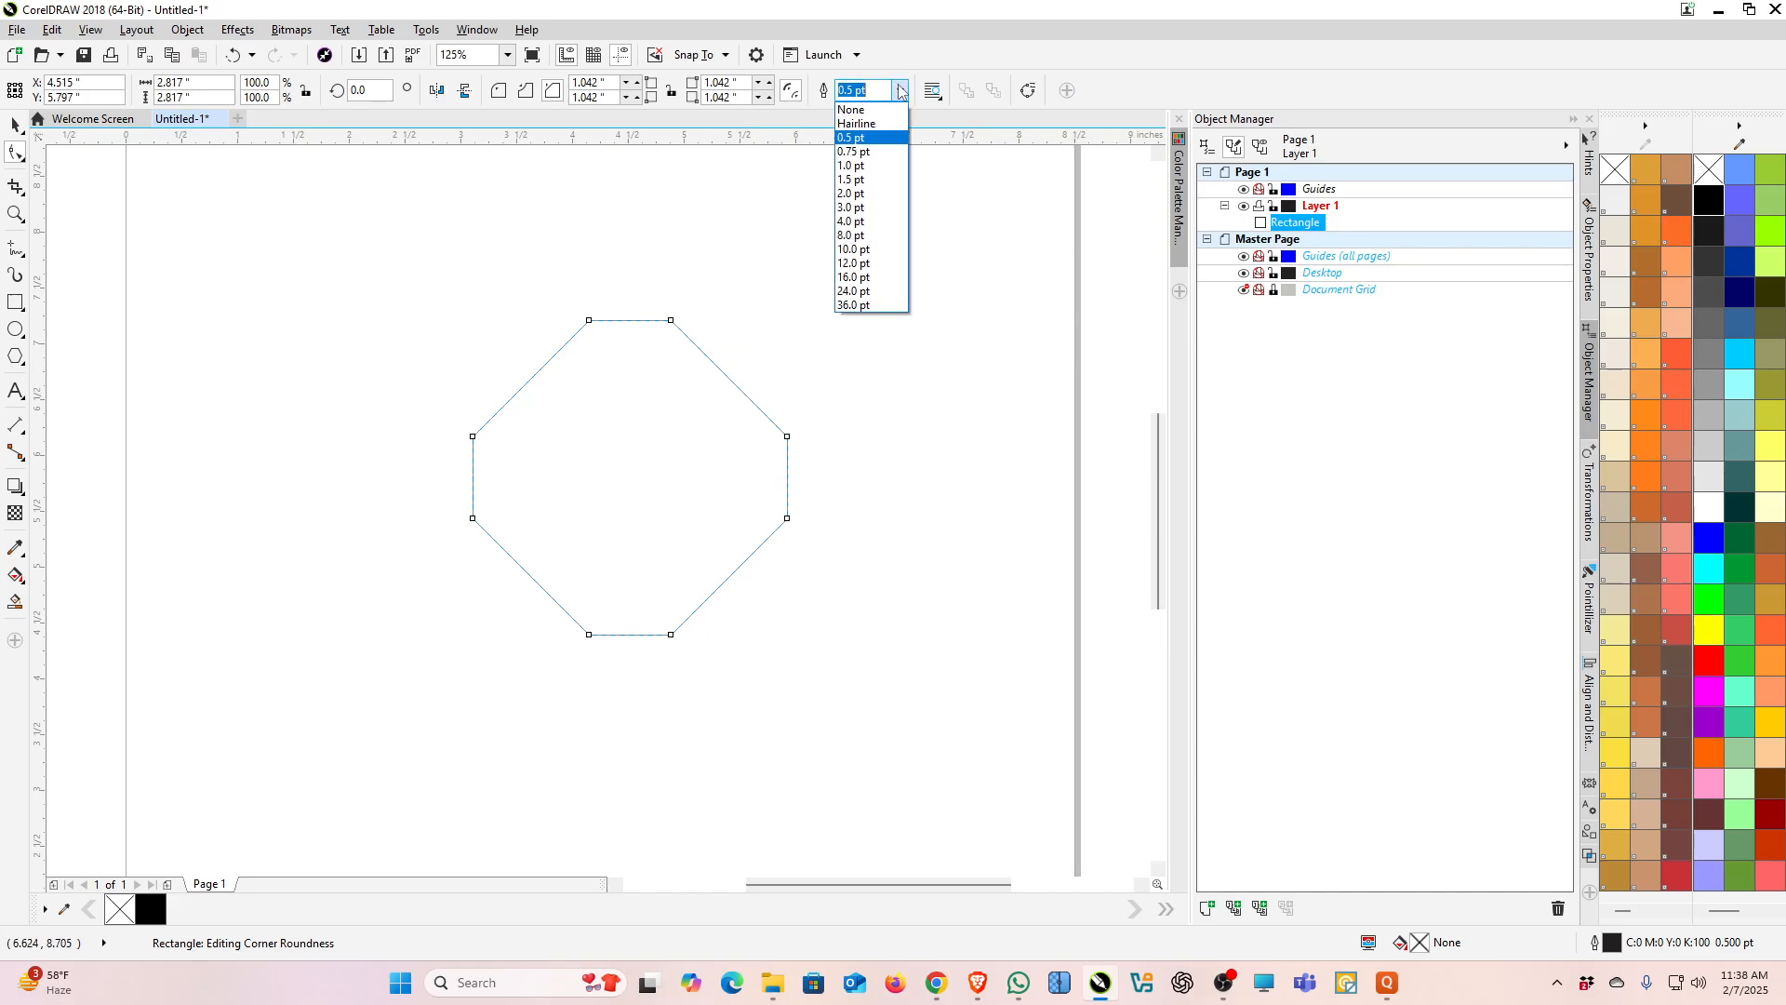
pyautogui.click(852, 221)
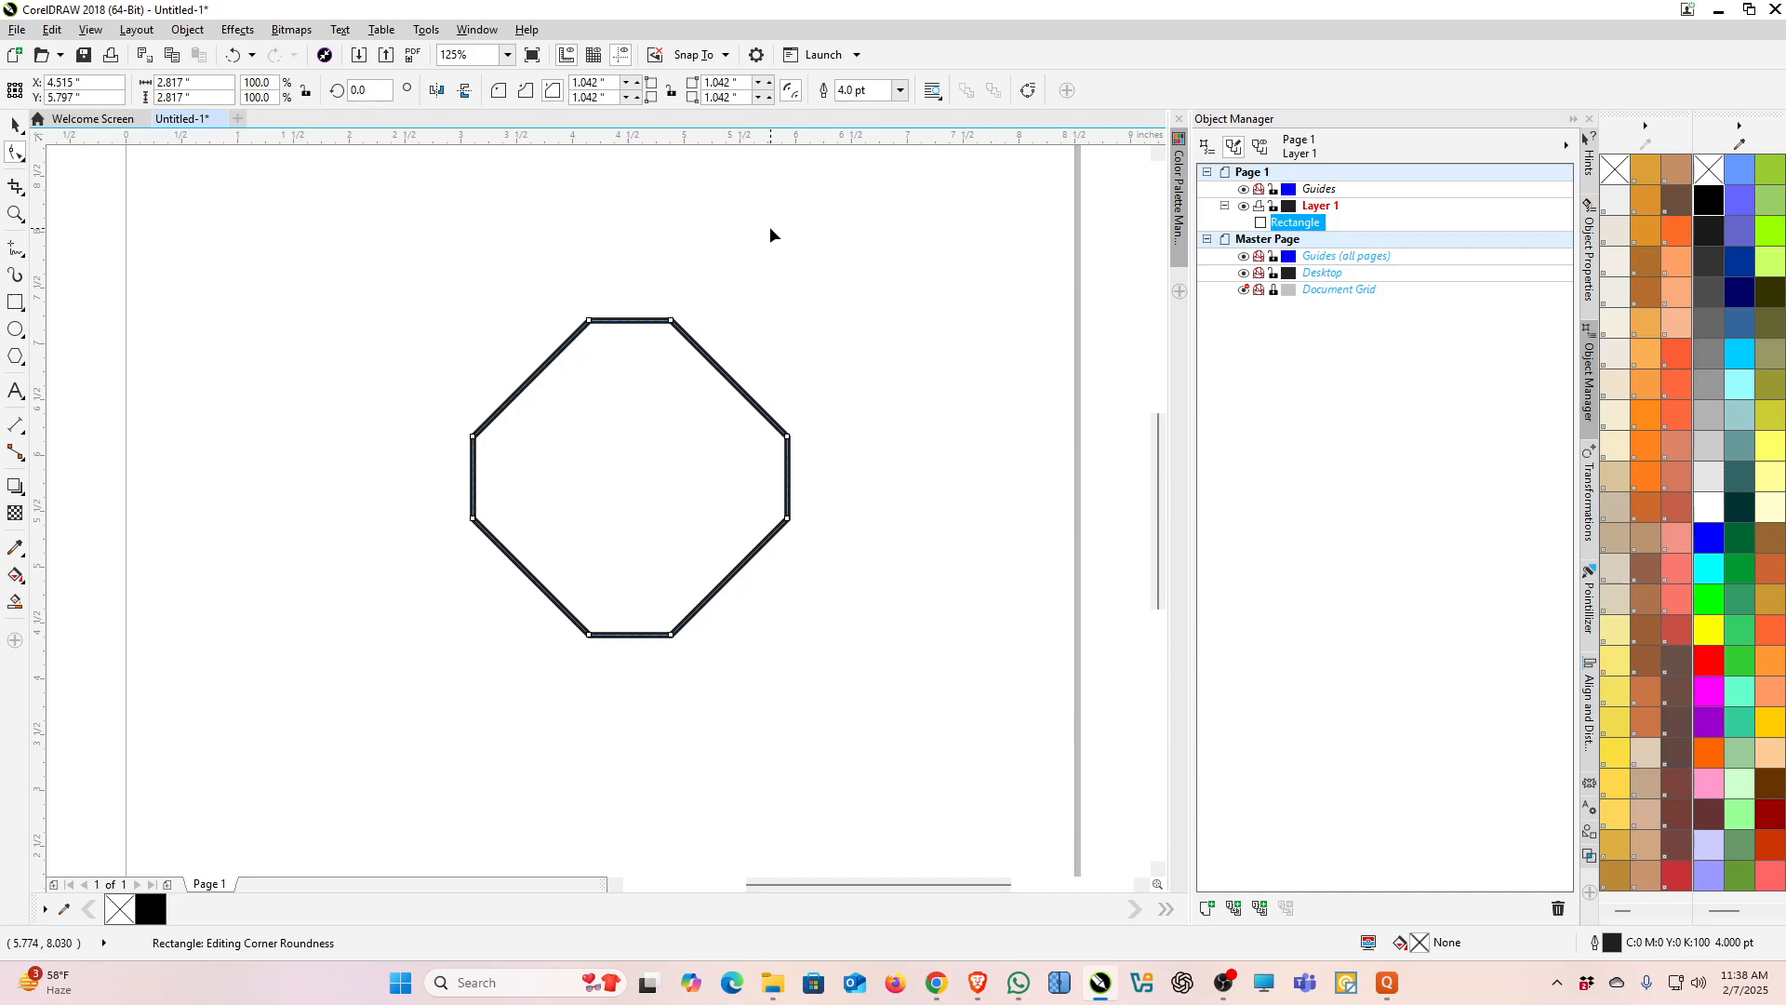
# Step: Draw a 3-point rectangle about 4.58 by 0.69 inches to the right of the octagon
pyautogui.click(22, 308)
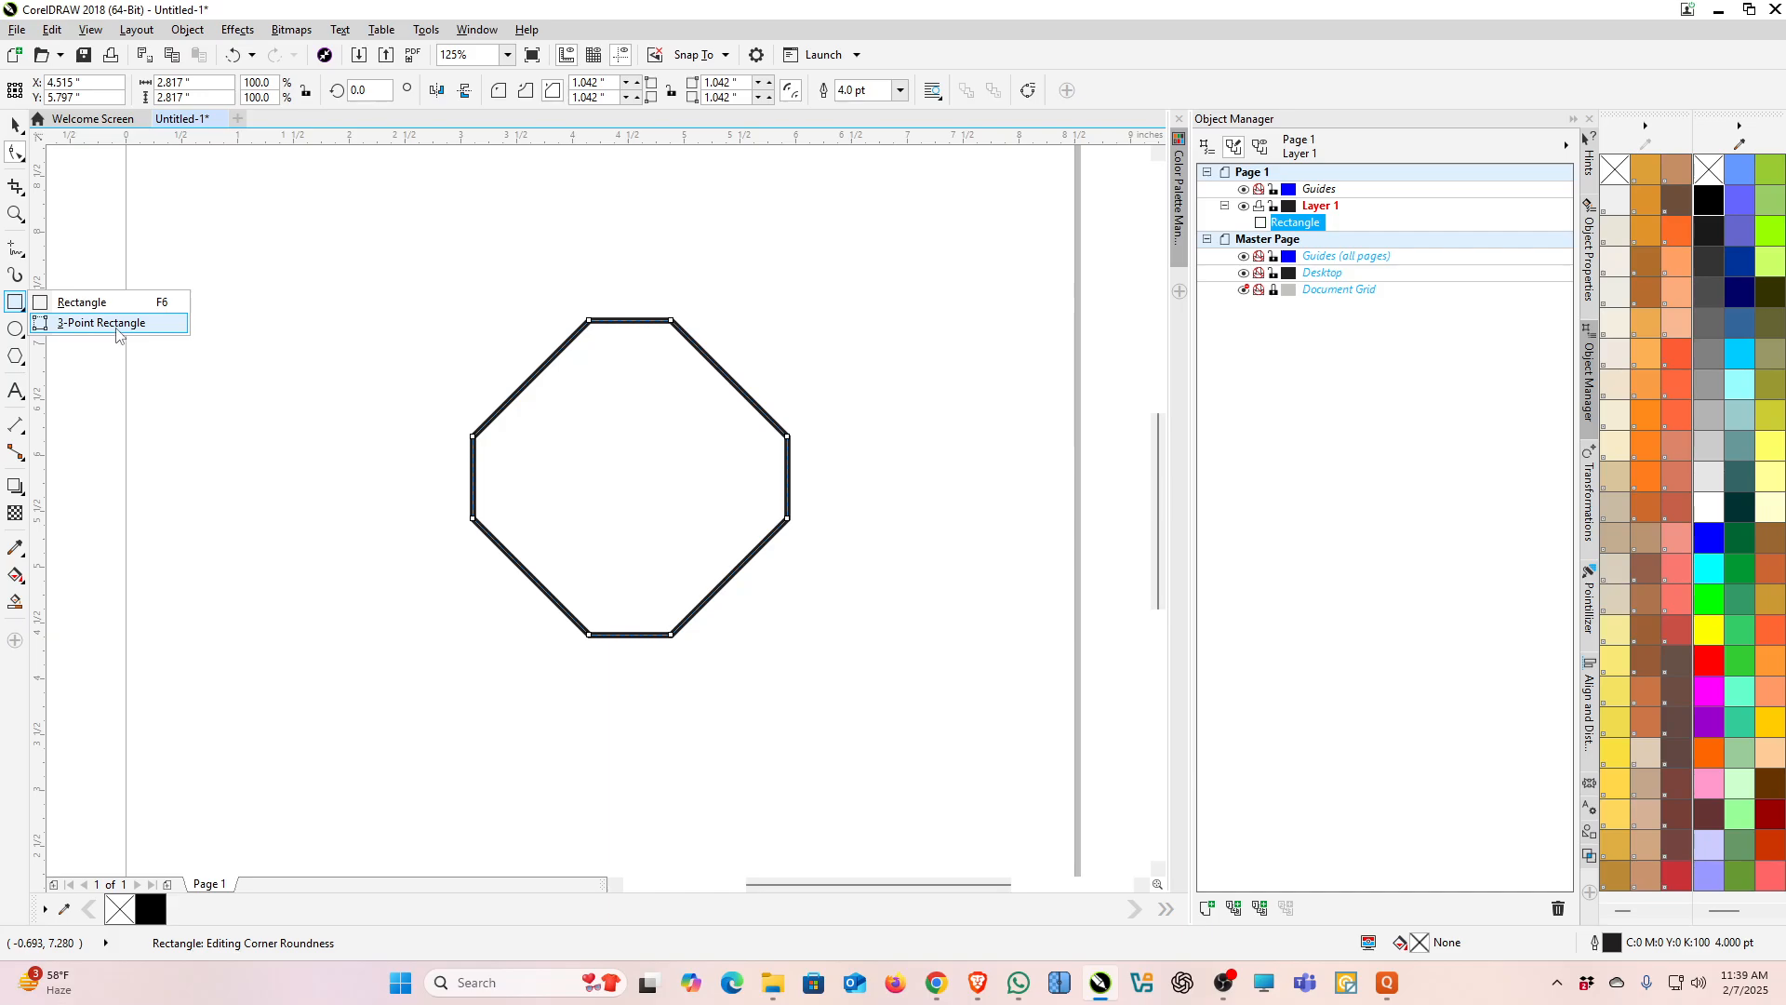
pyautogui.click(102, 323)
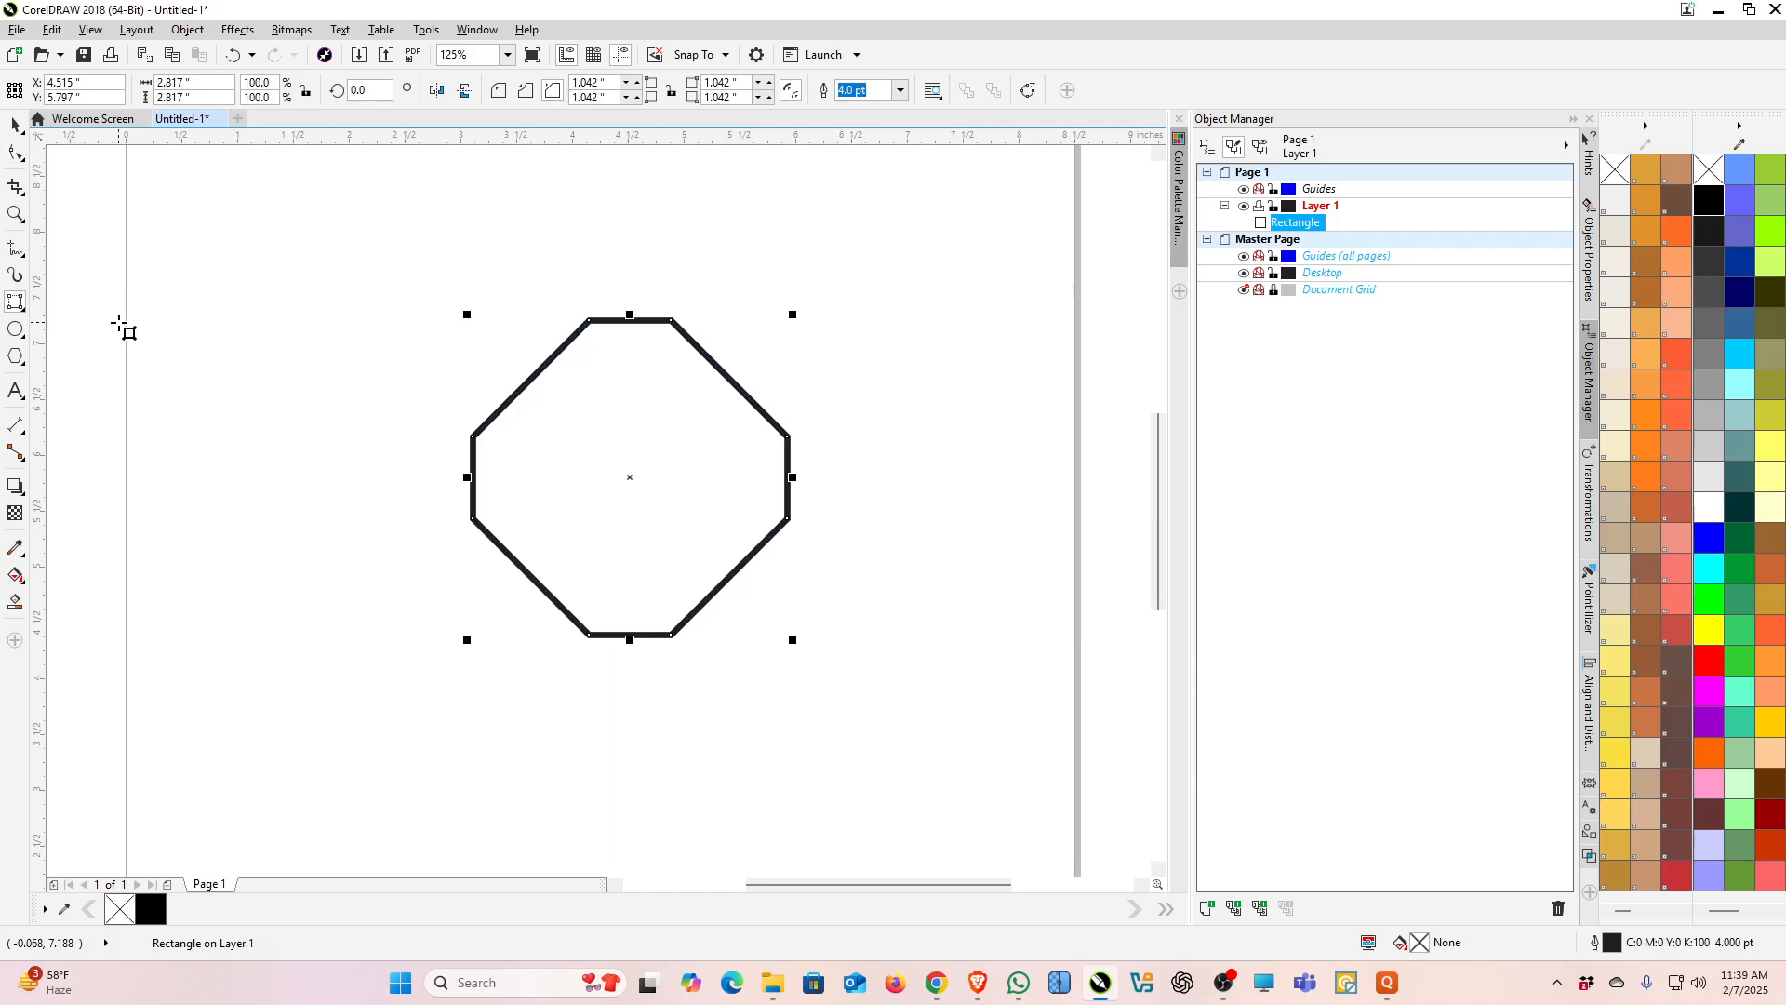
pyautogui.scroll(-2, 121, 326)
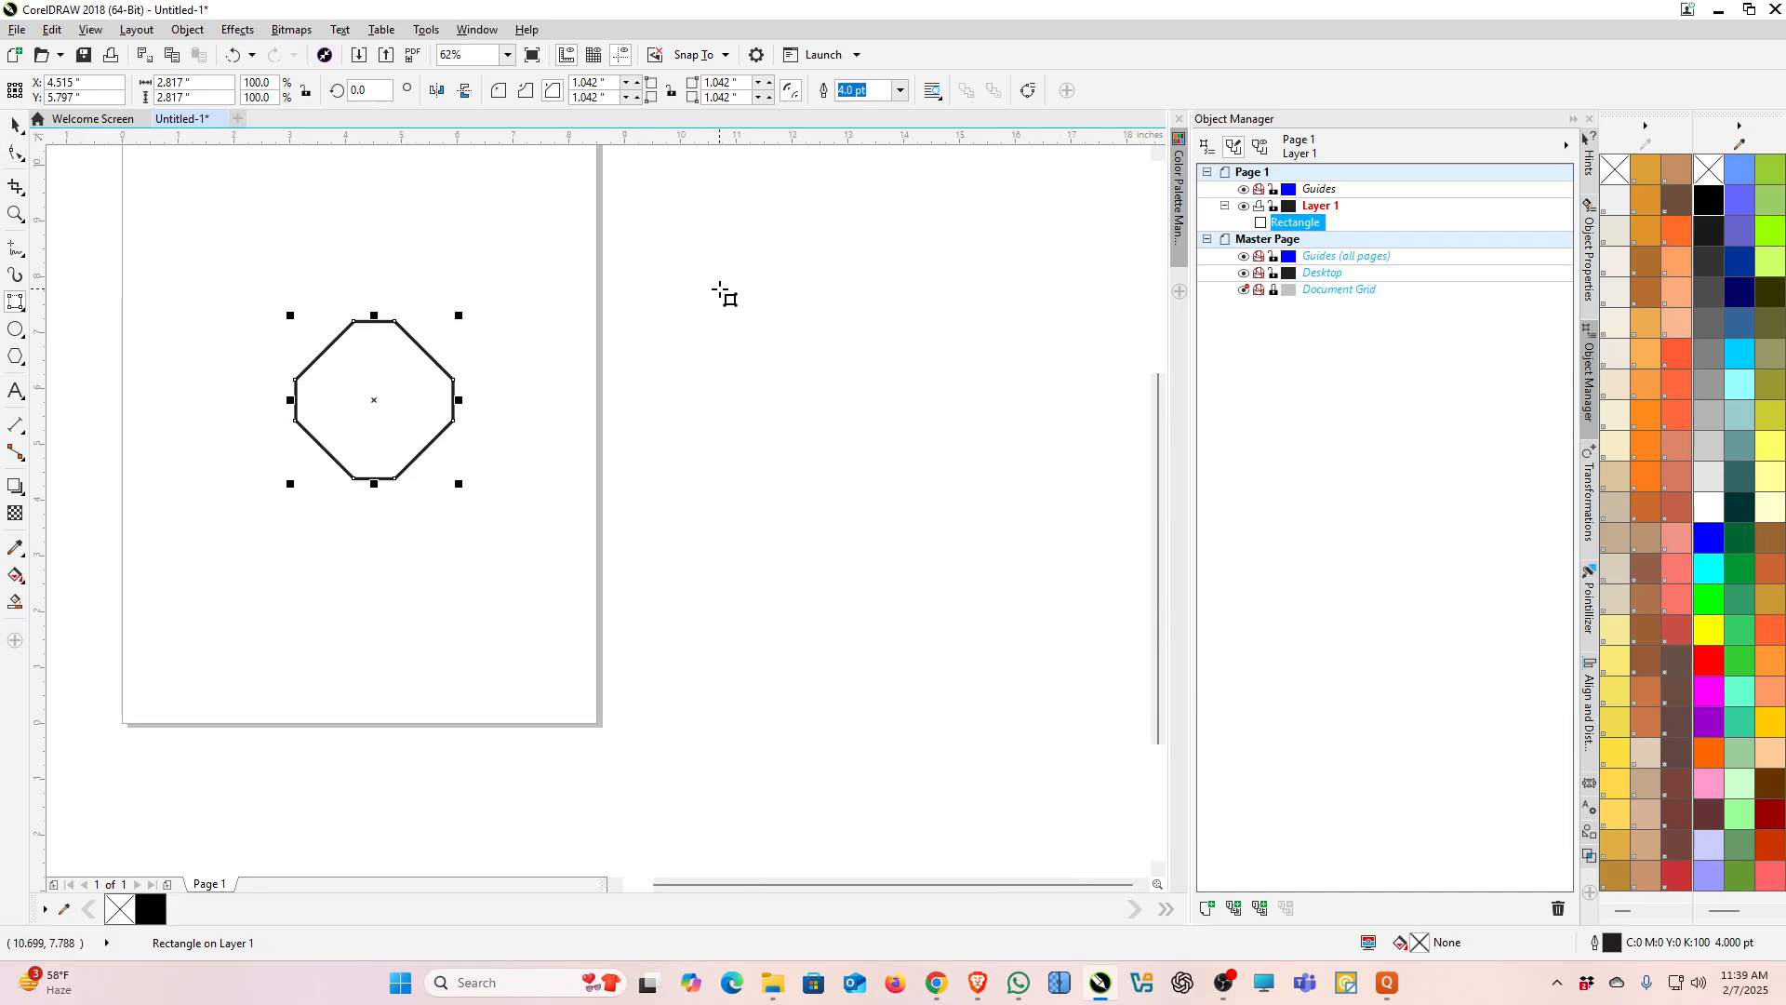
pyautogui.scroll(2, 707, 303)
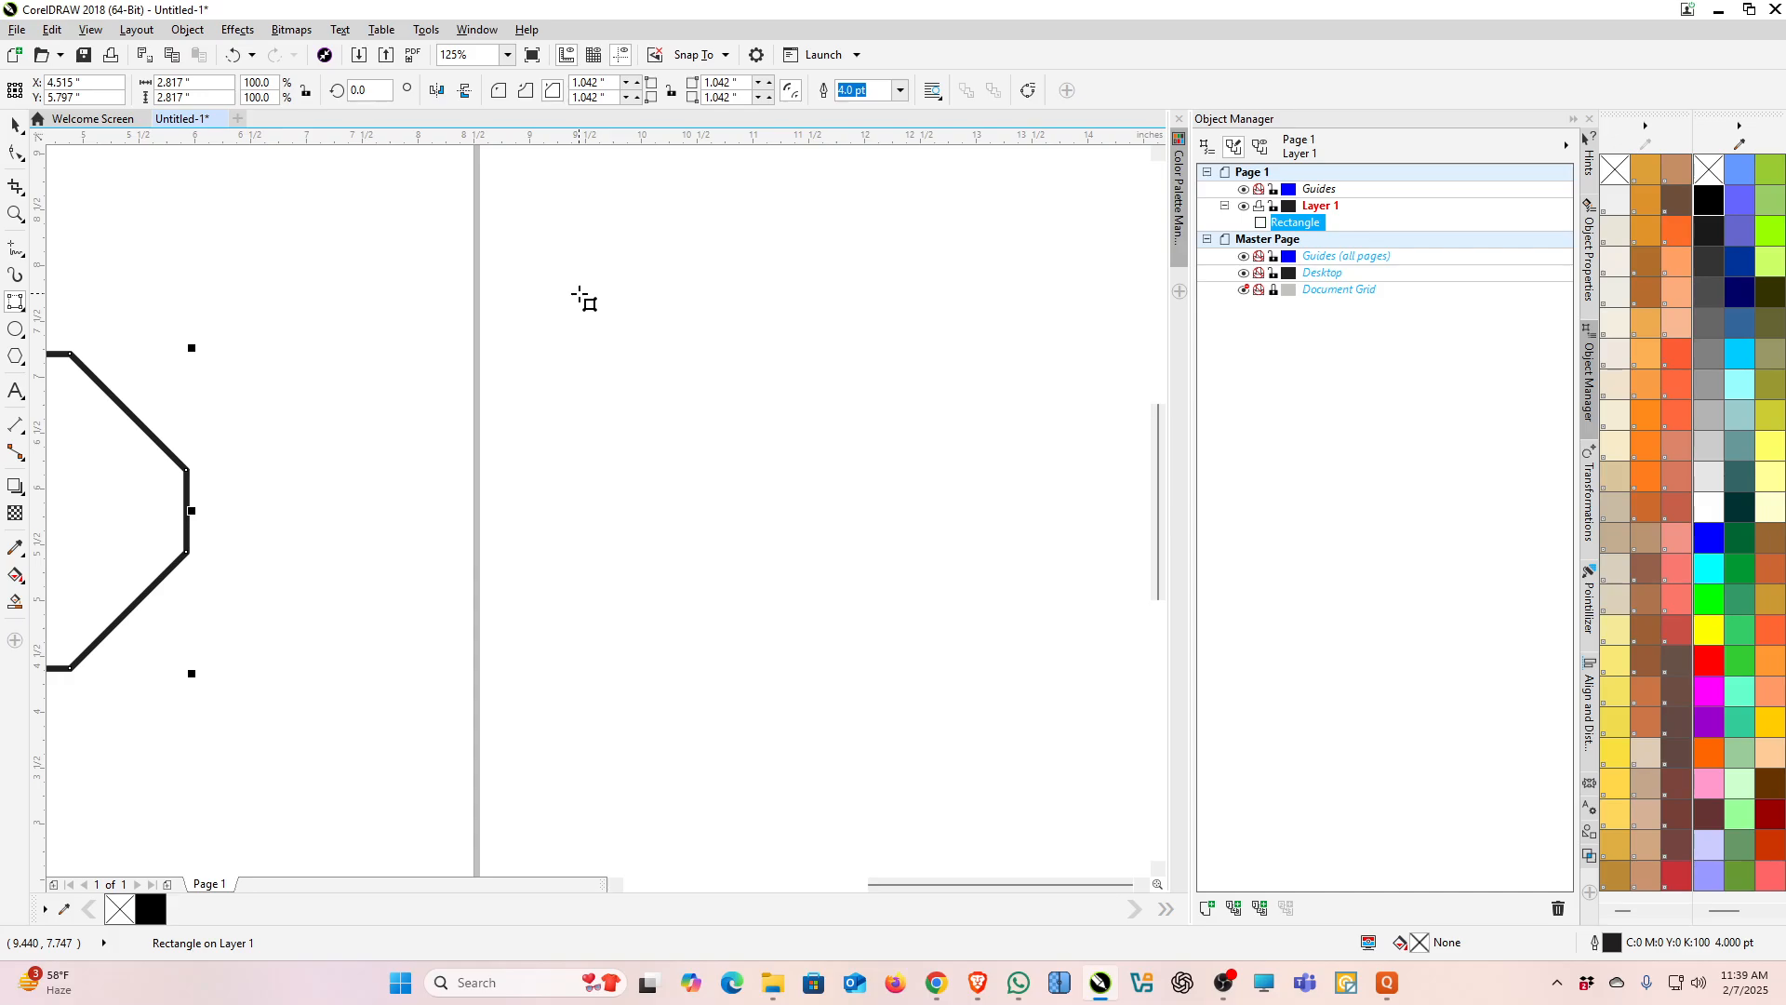
pyautogui.moveTo(579, 295); pyautogui.dragTo(1091, 309)
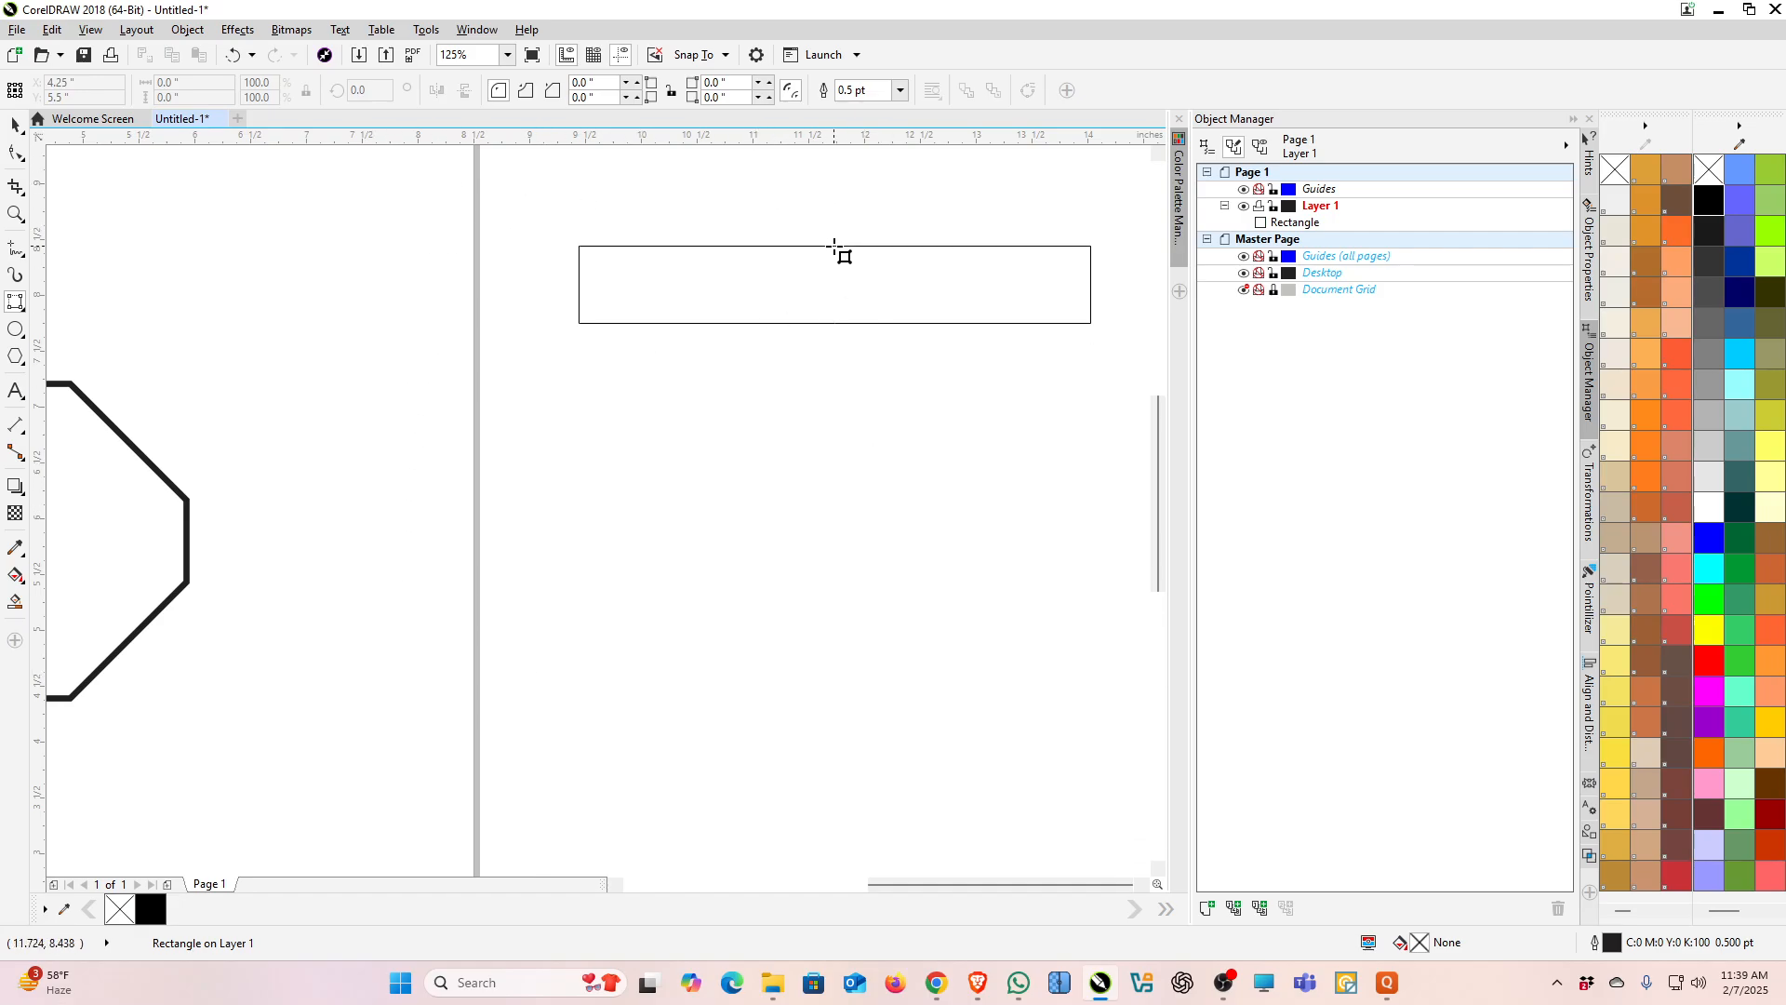
pyautogui.click(834, 247)
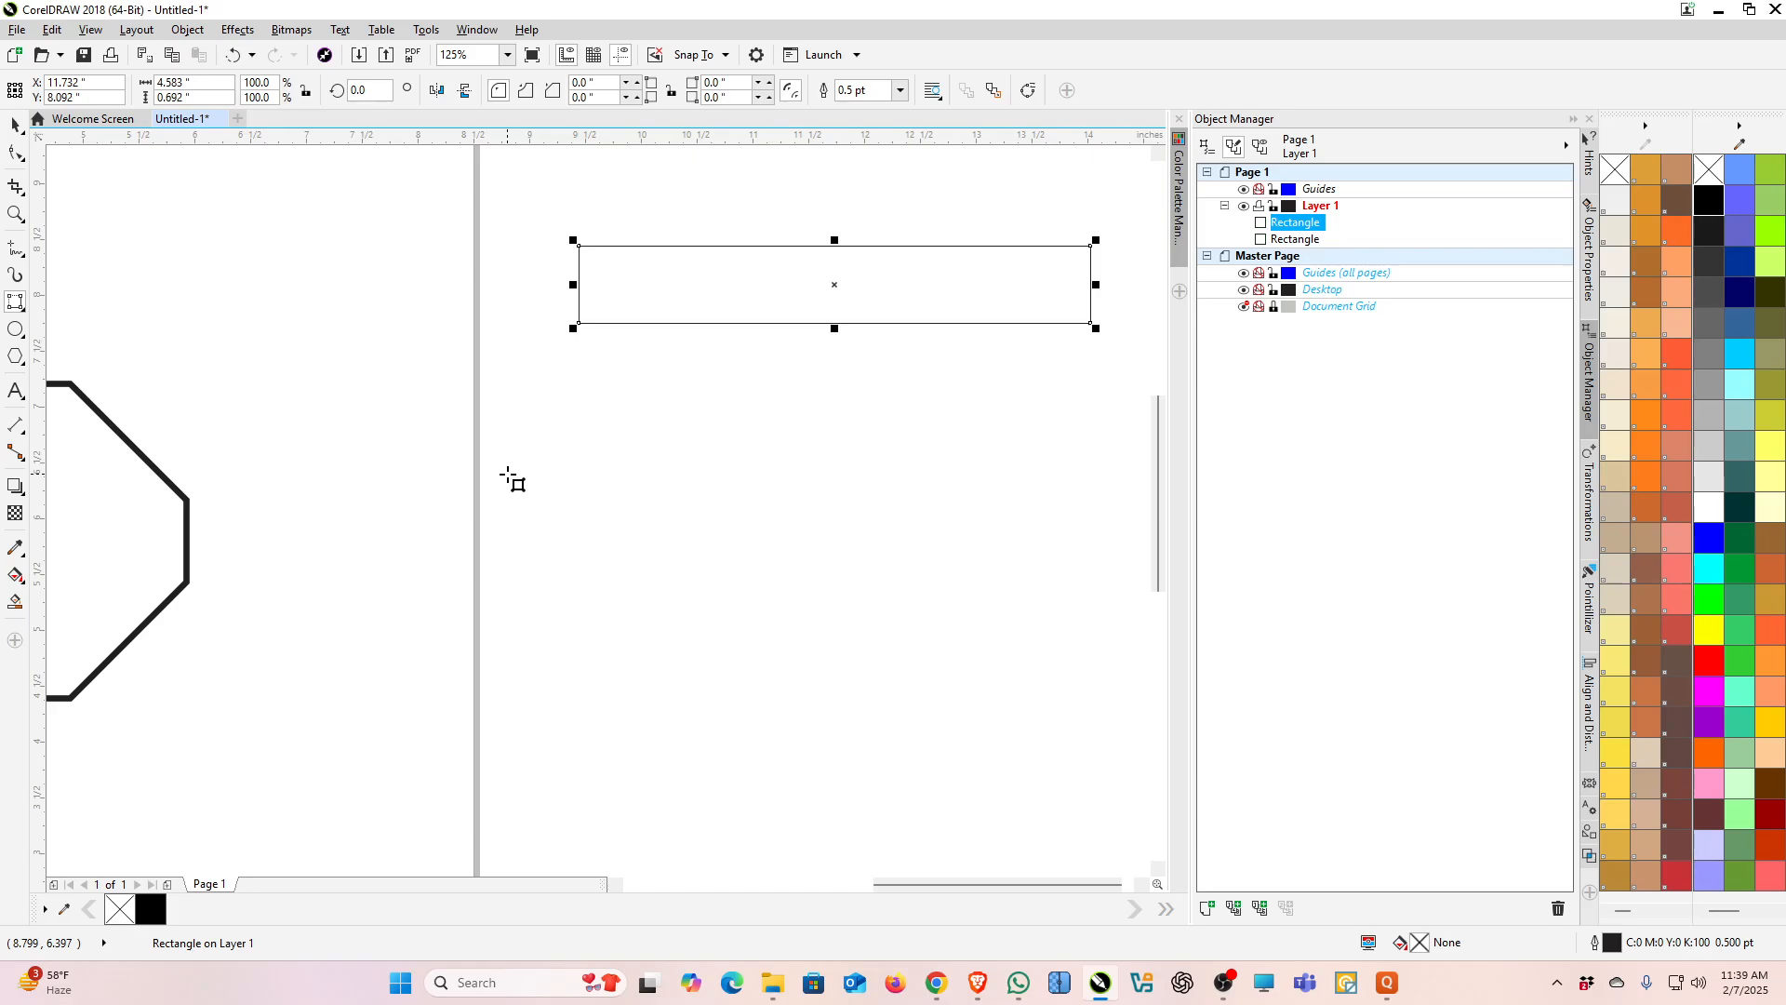
# Step: Draw a tilted 3-point rectangle about 5.15 inches square below the first one
pyautogui.moveTo(567, 423); pyautogui.dragTo(839, 731)
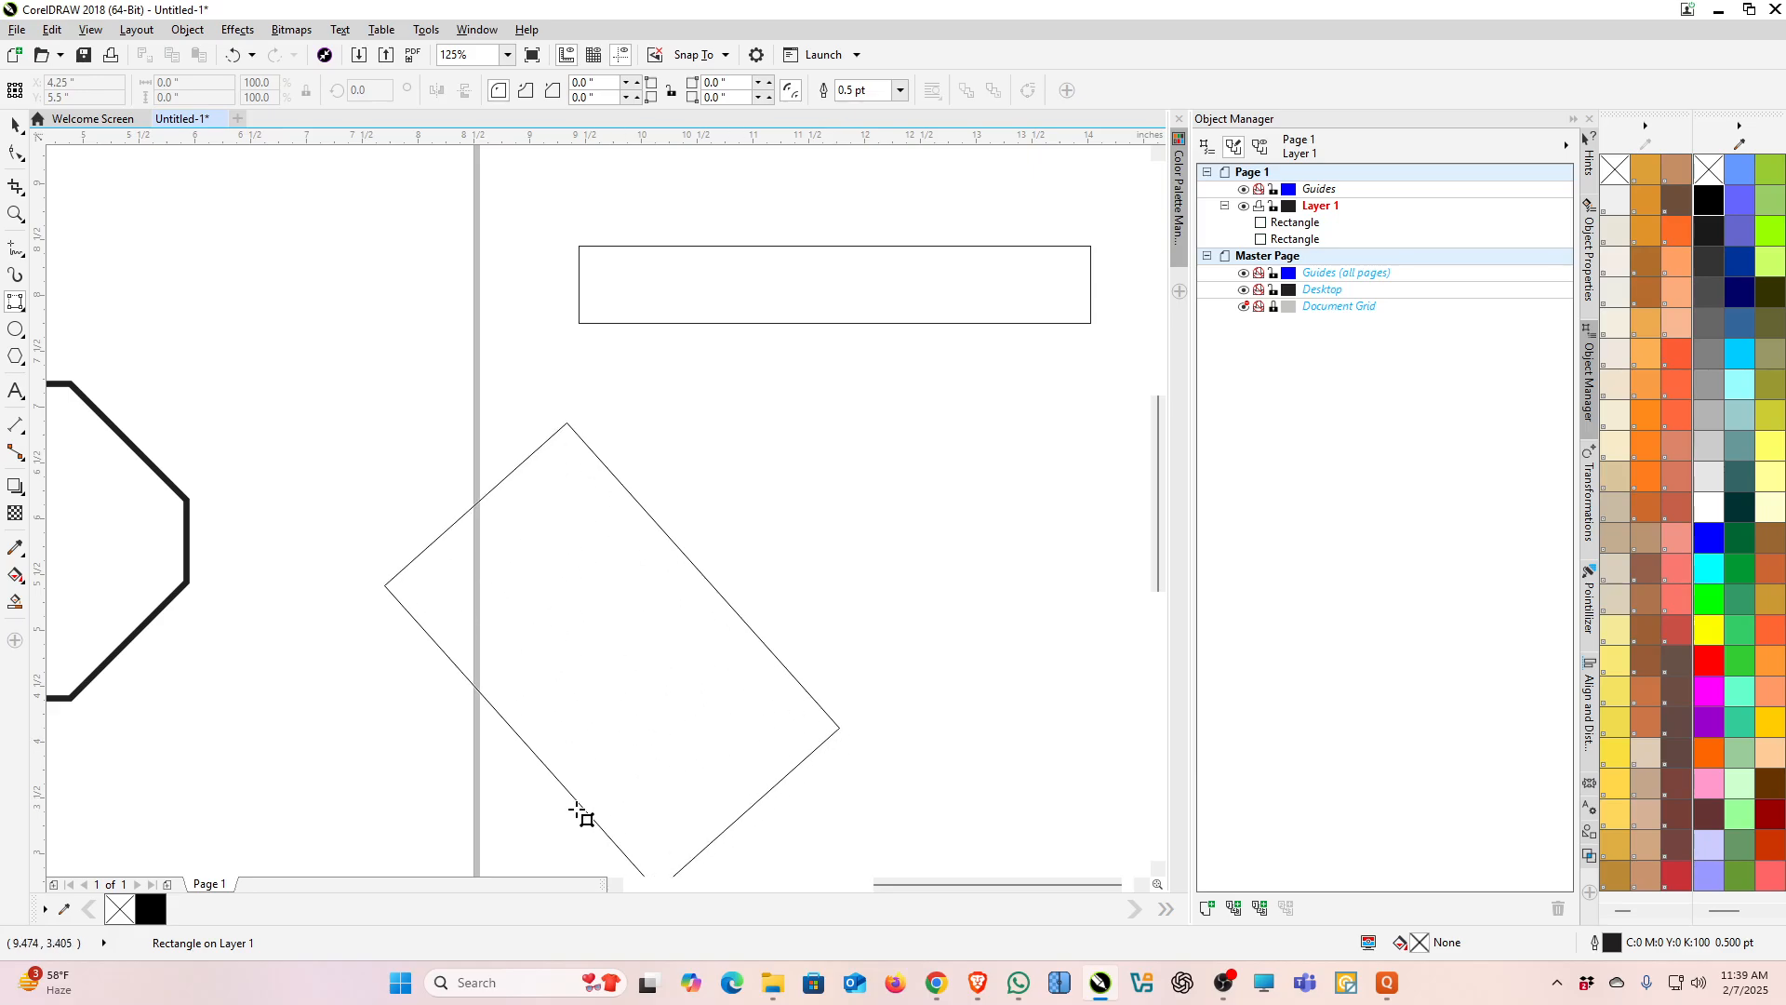
pyautogui.click(411, 853)
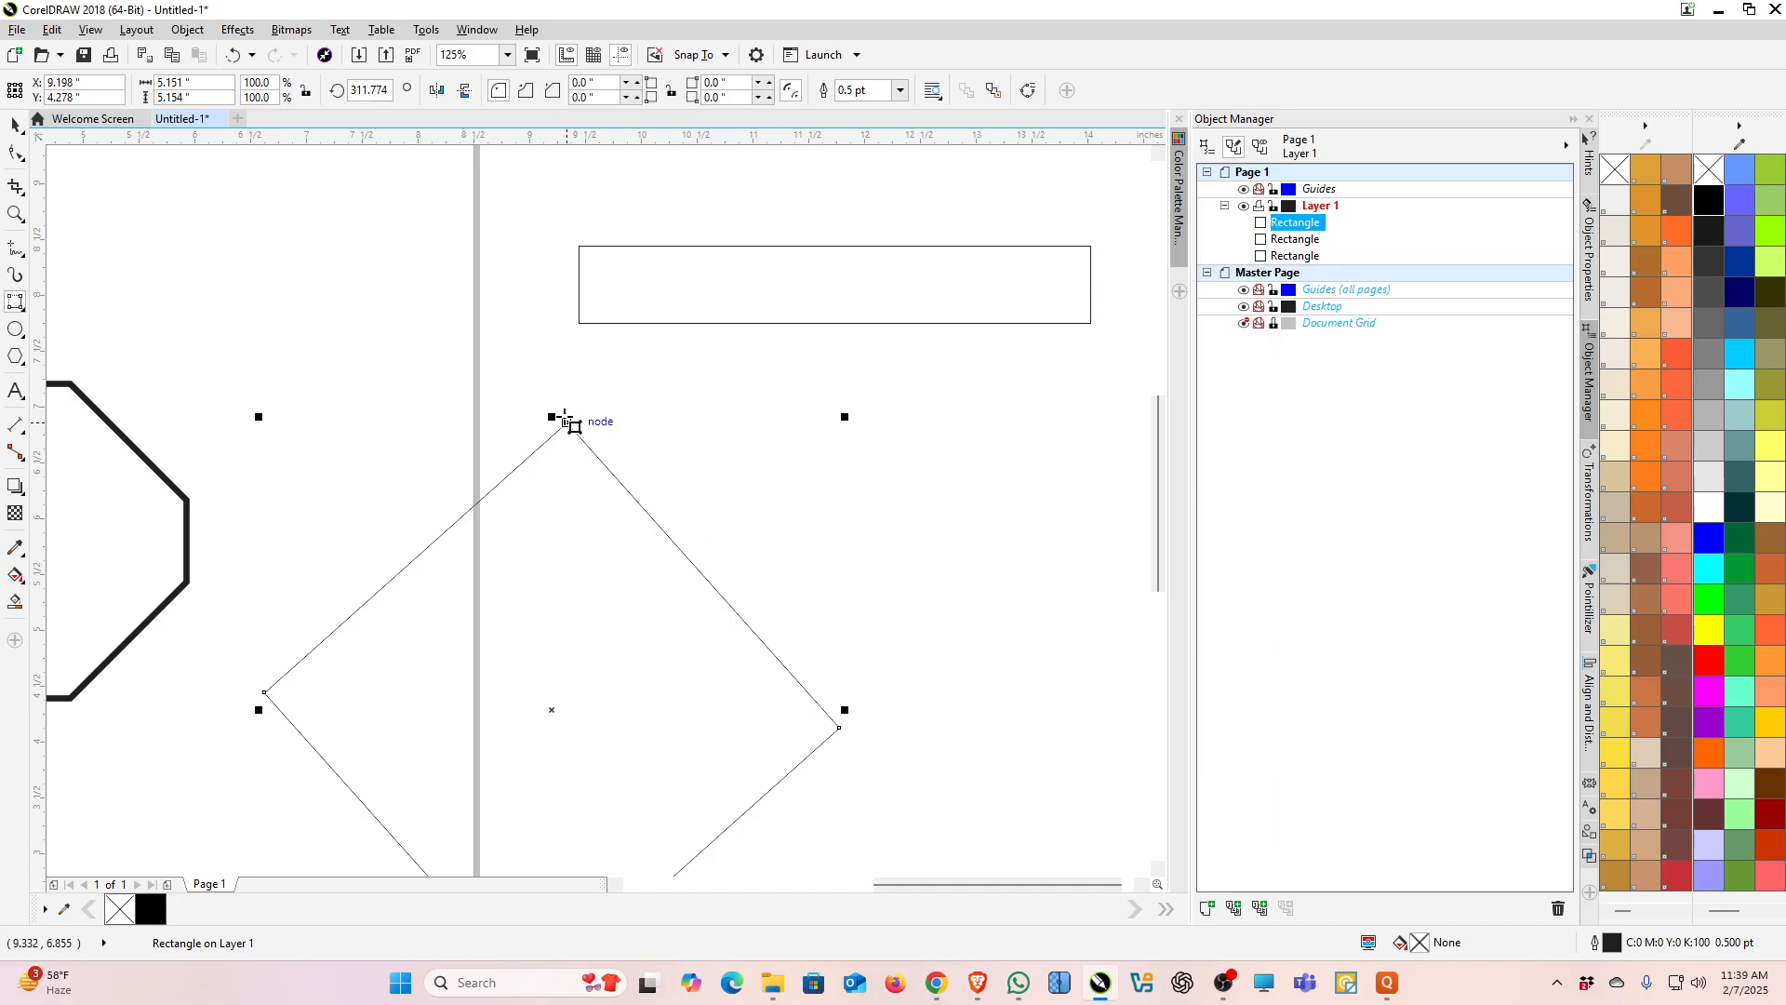
# Step: Turn on snapping to guidelines
pyautogui.scroll(-1, 963, 419)
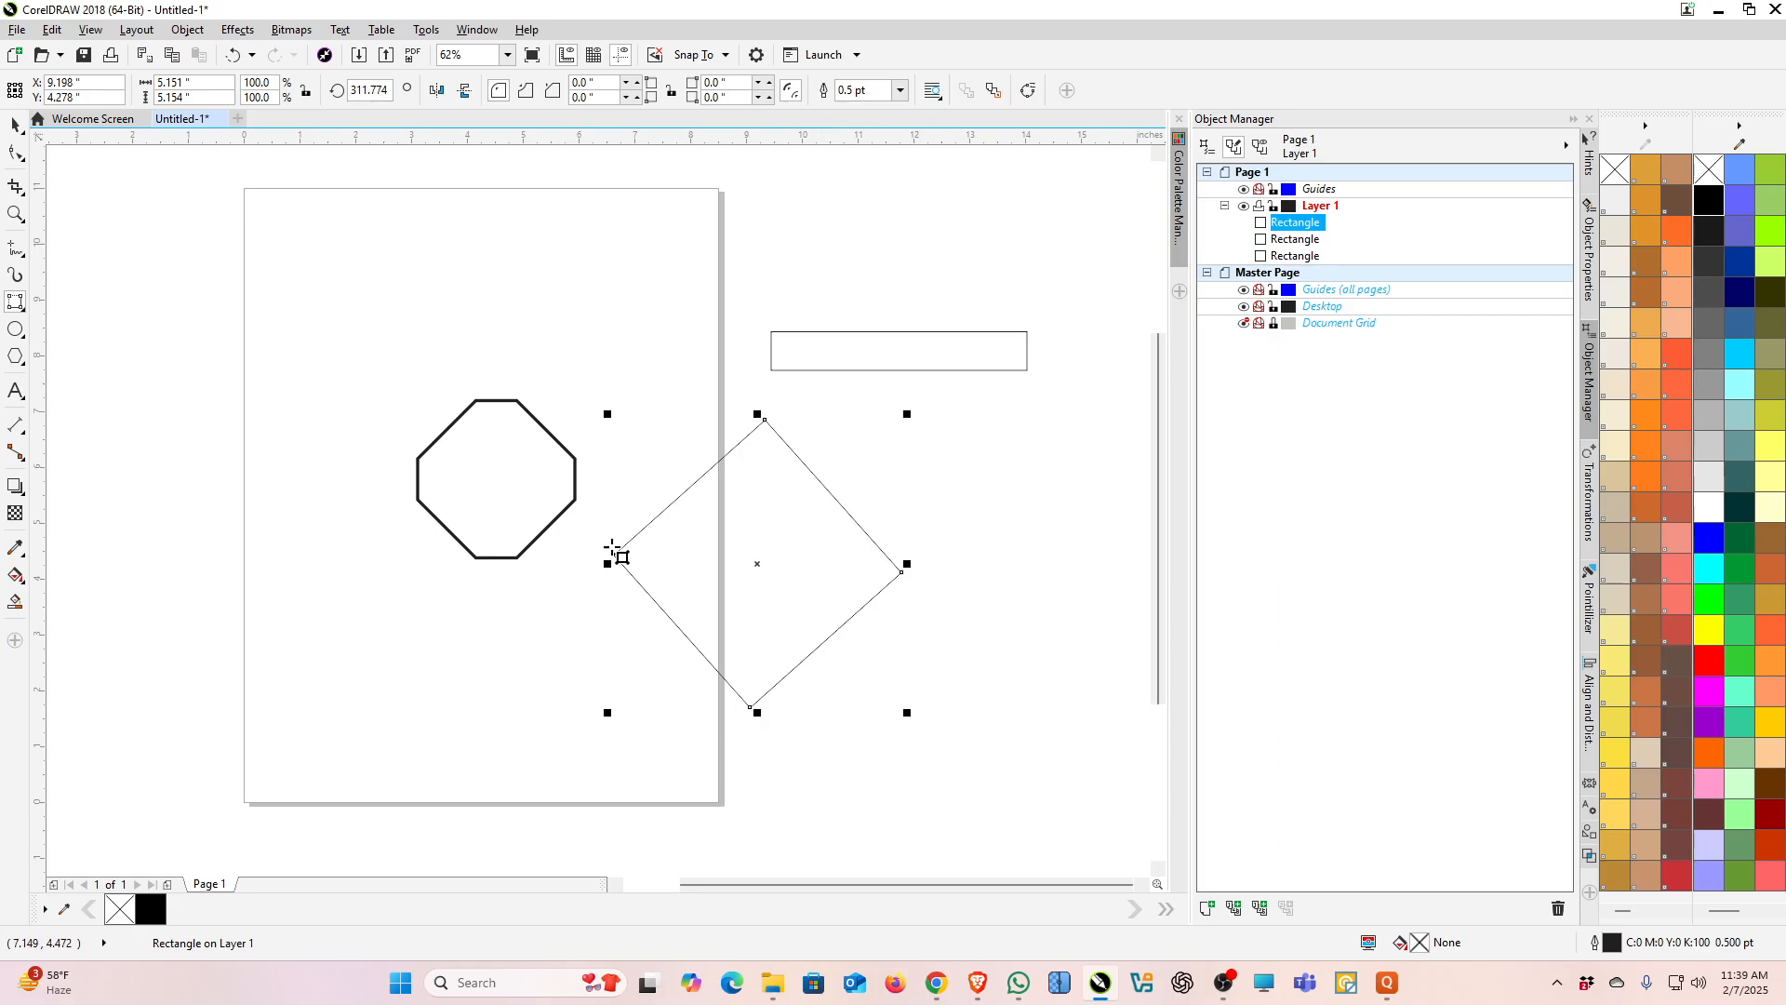
pyautogui.scroll(1, 474, 497)
pyautogui.scroll(1, 603, 226)
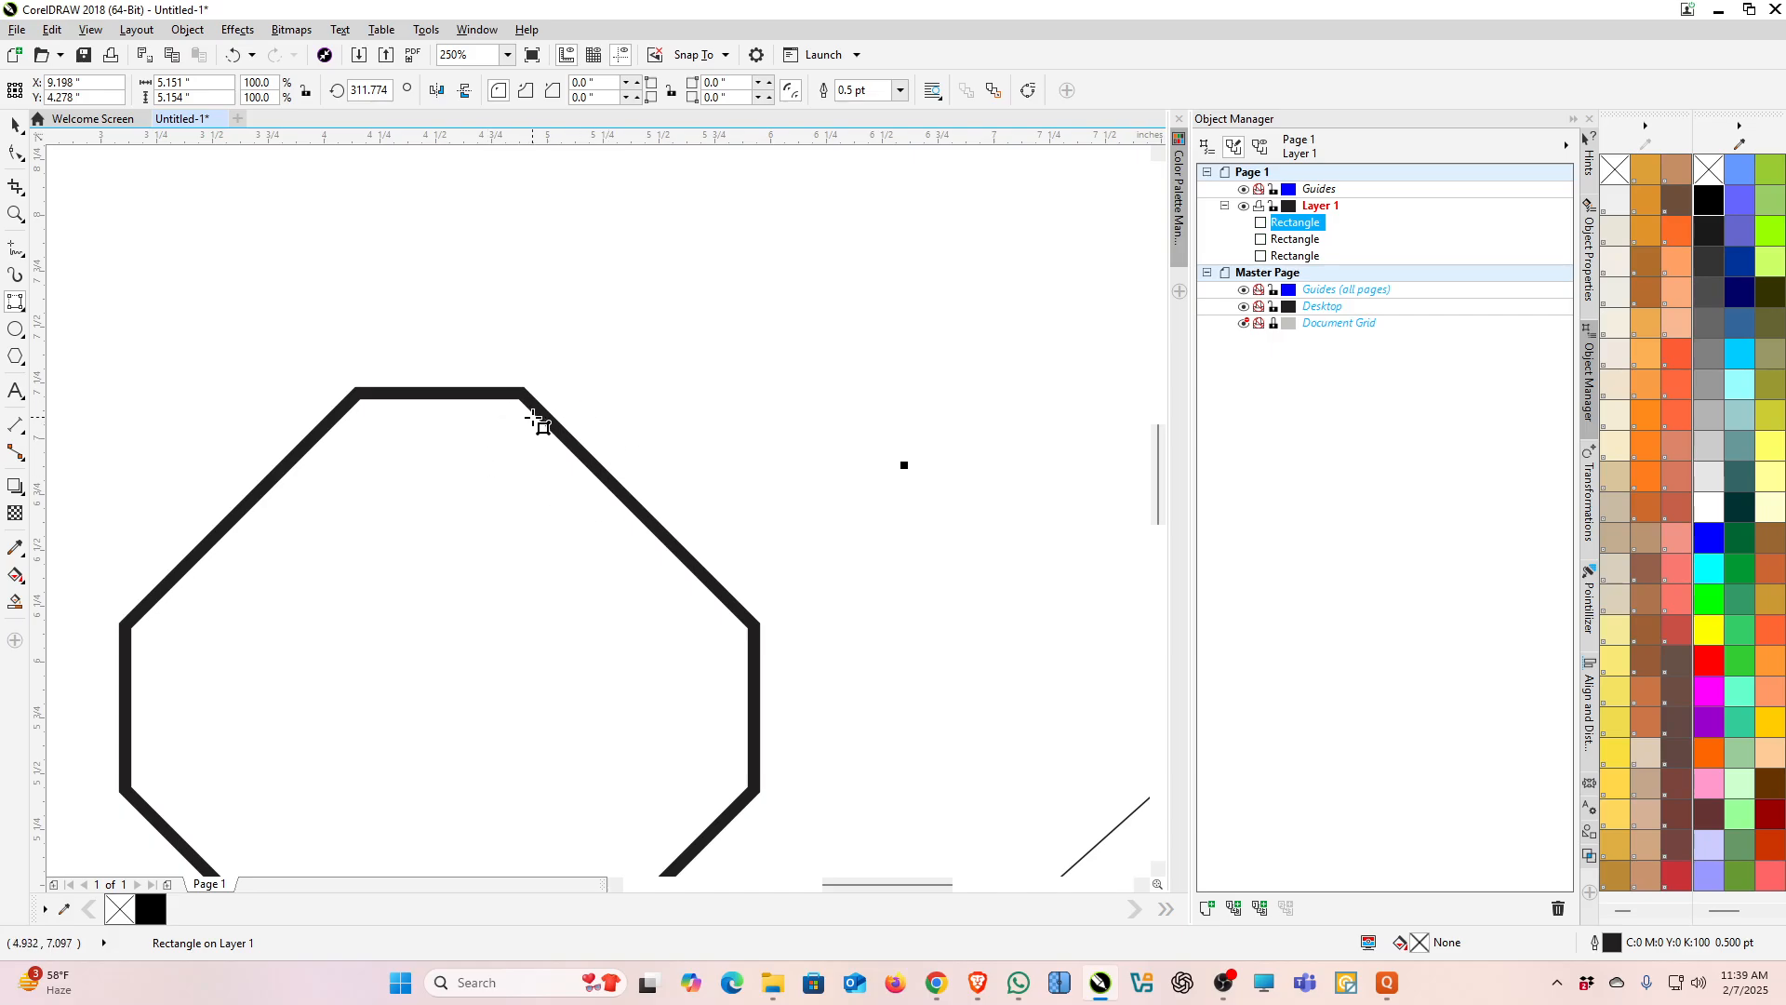
pyautogui.click(727, 56)
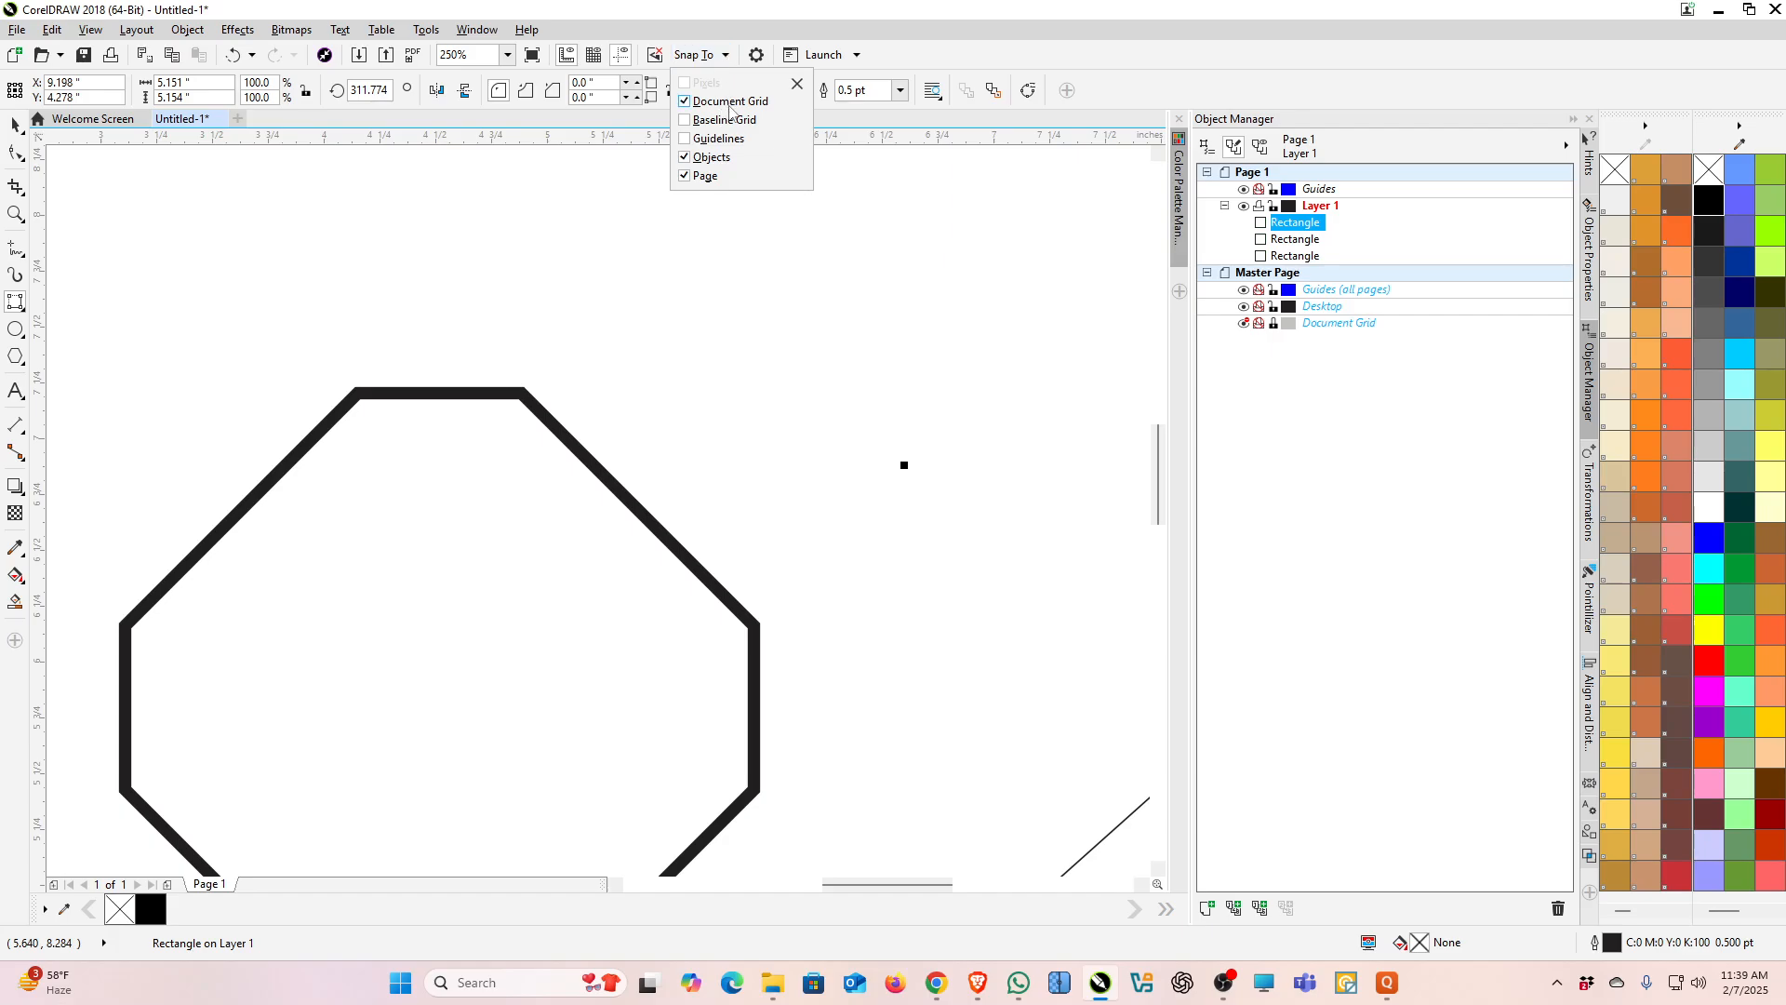
pyautogui.click(730, 137)
pyautogui.click(824, 360)
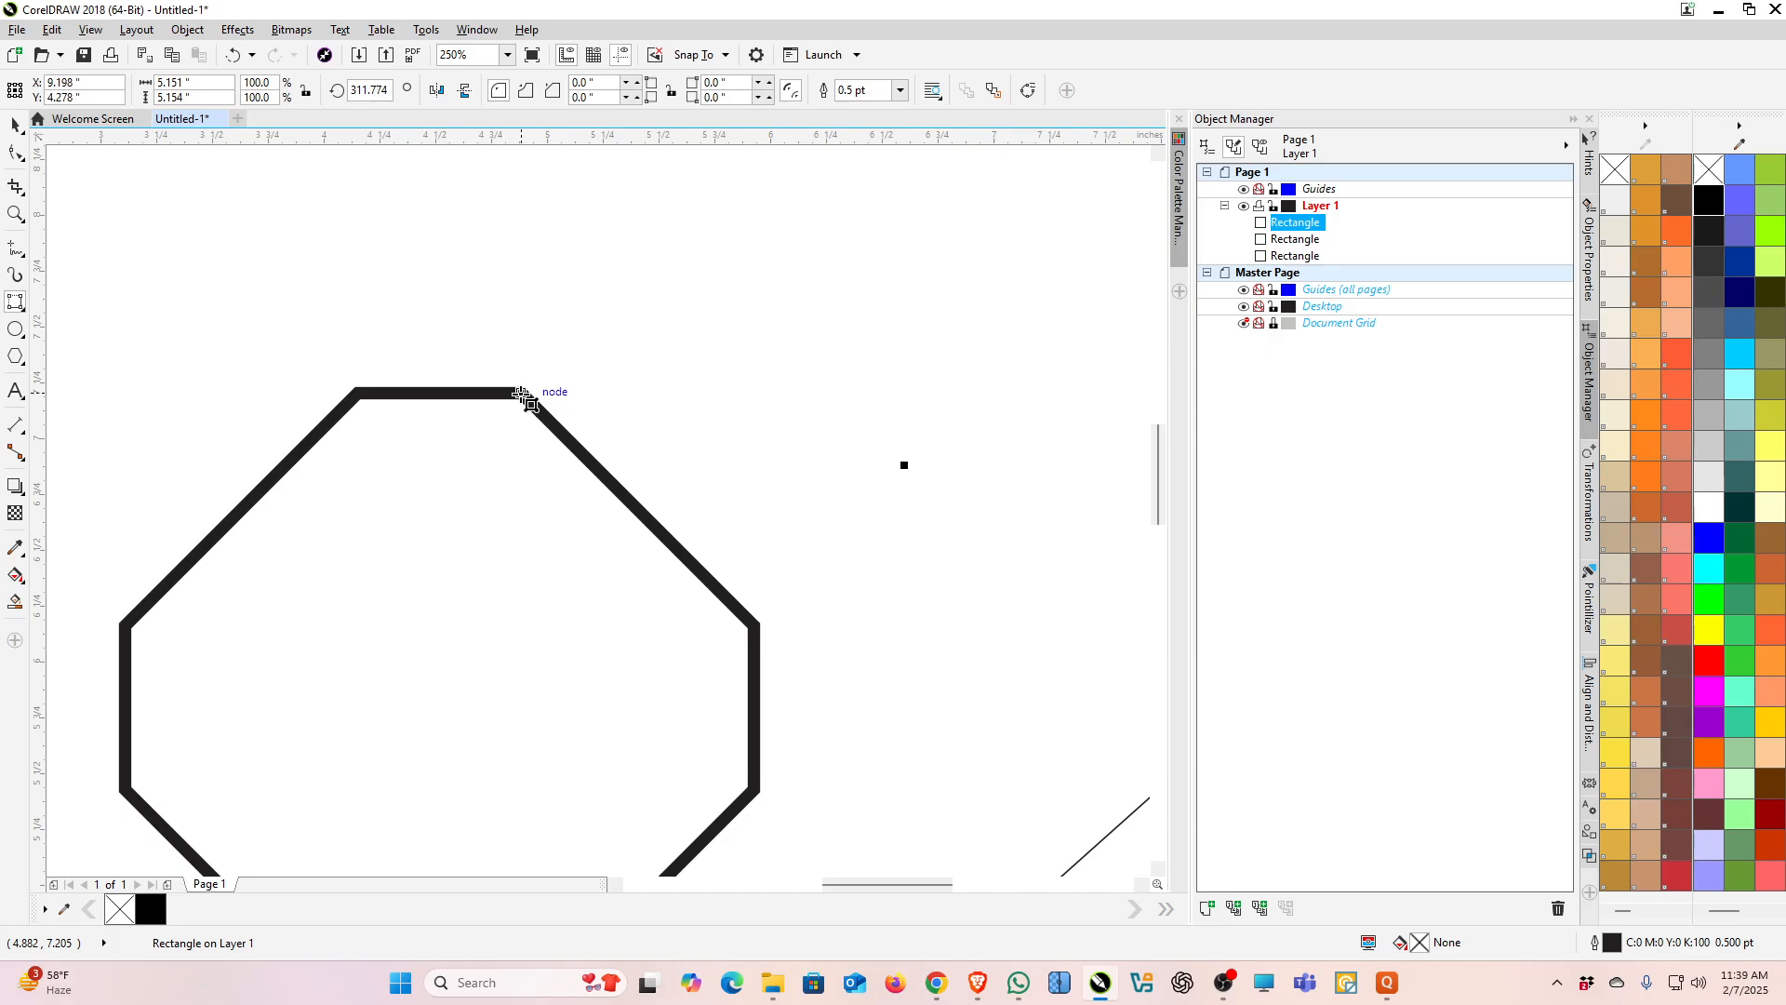
# Step: Draw 3-point squares about 2.08 inches along the octagon's upper-right and upper-left edges
pyautogui.moveTo(524, 395); pyautogui.dragTo(756, 629)
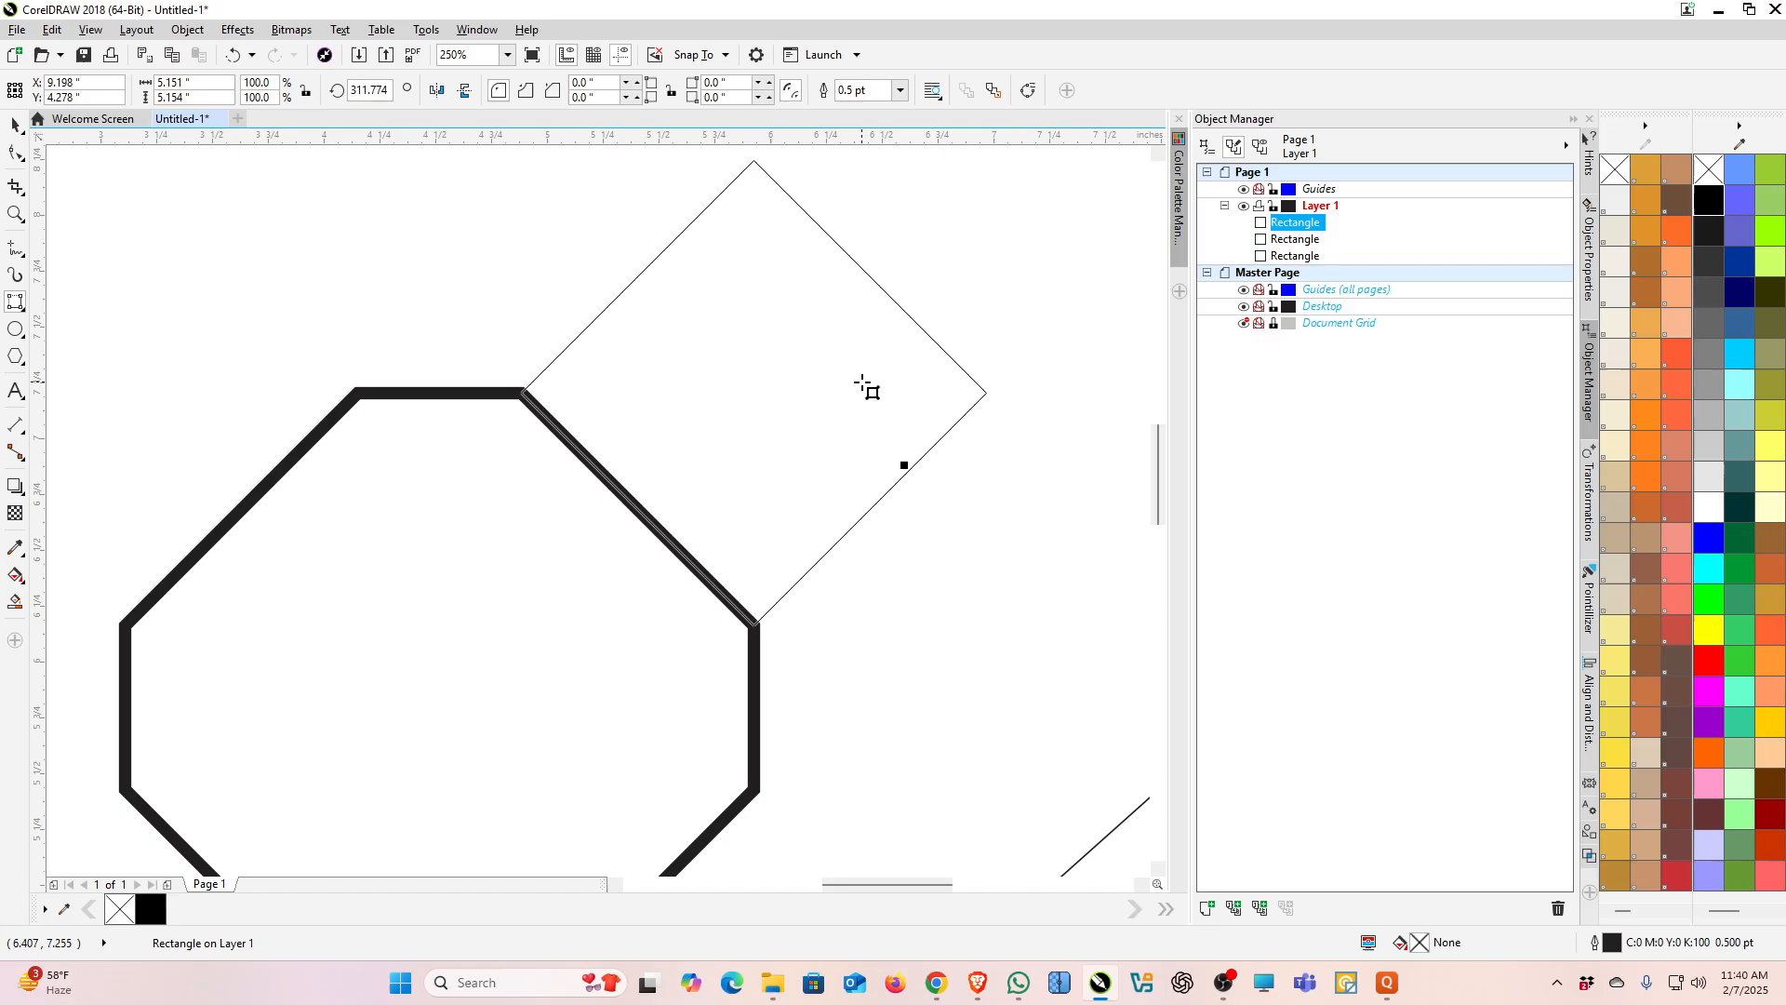
pyautogui.click(863, 384)
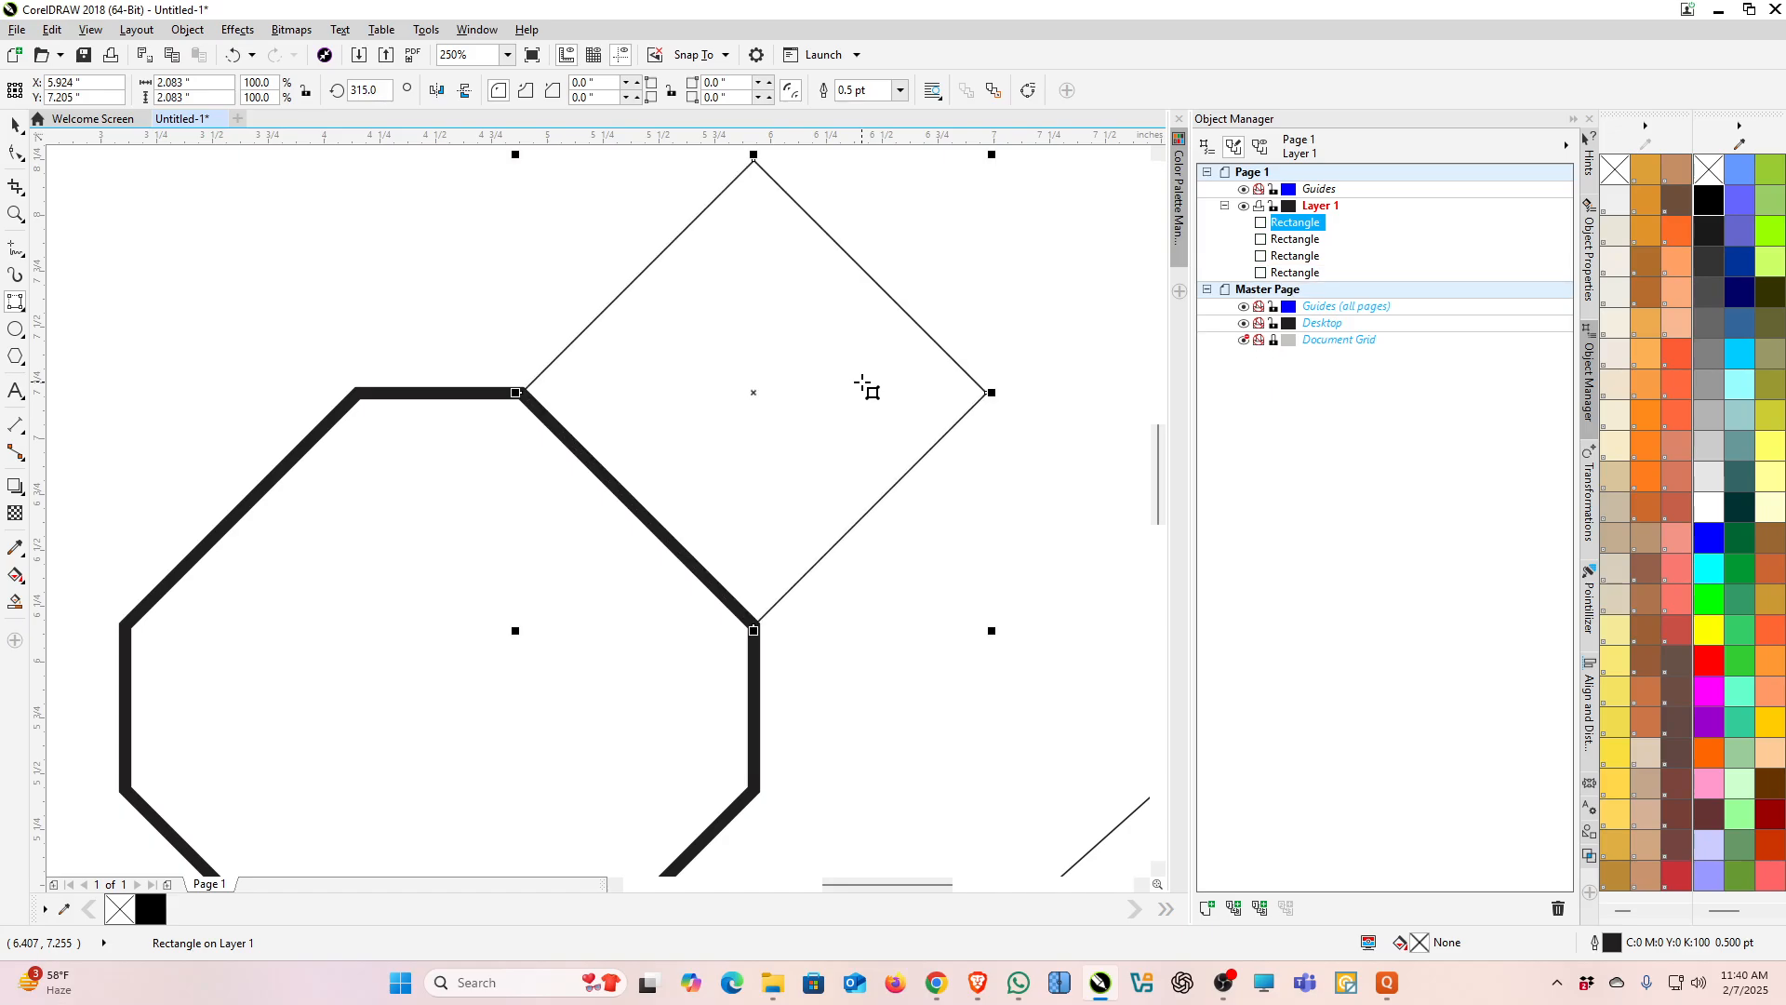
pyautogui.scroll(-1, 863, 384)
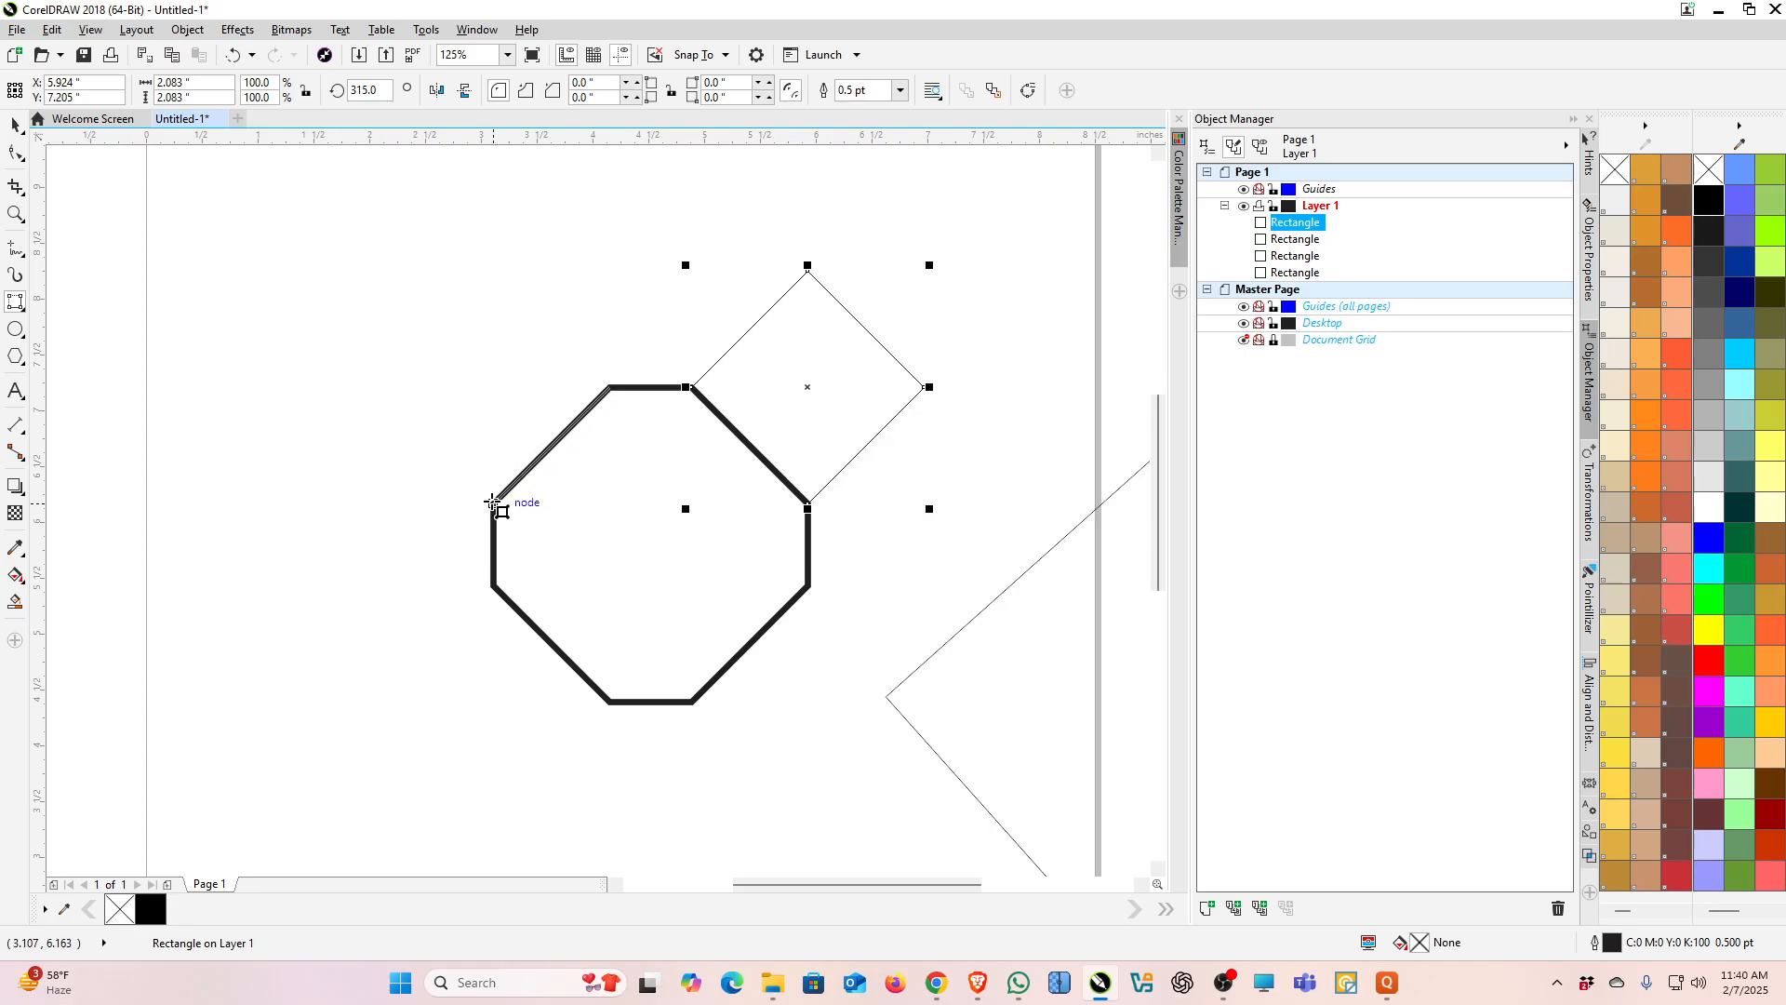
pyautogui.moveTo(609, 387); pyautogui.dragTo(493, 503)
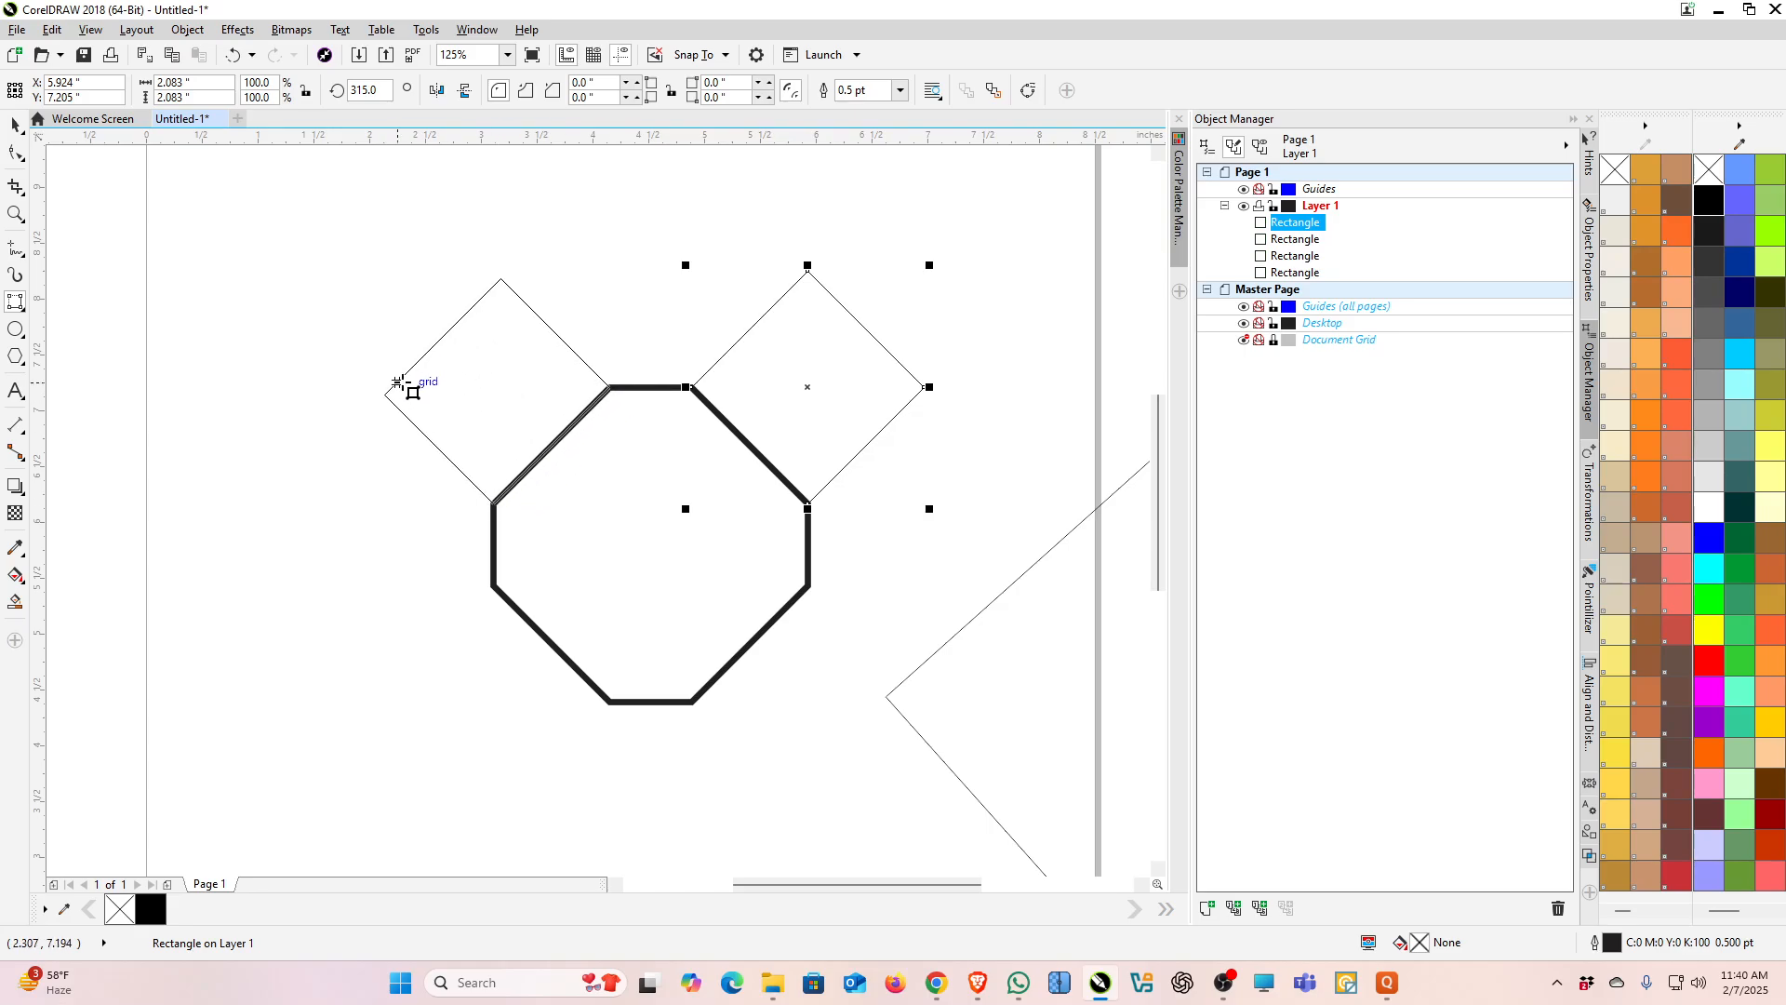
pyautogui.press('Escape')
pyautogui.click(443, 406)
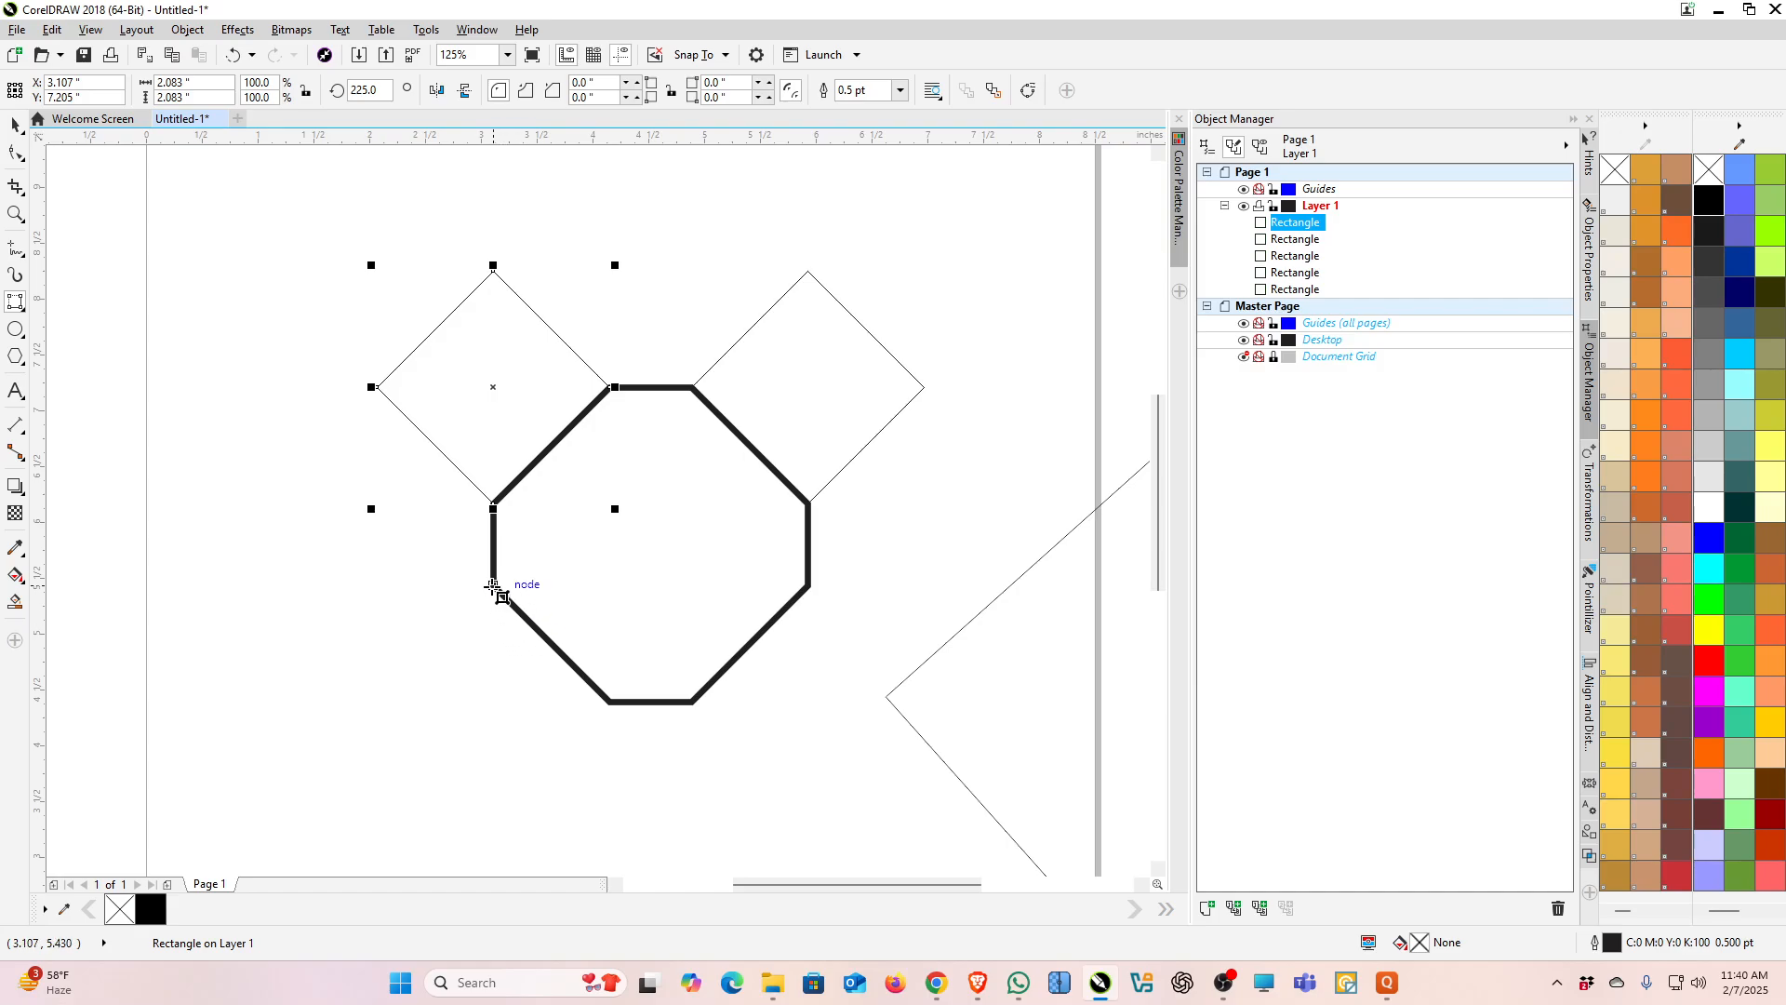
# Step: Draw 3-point squares about 2.08 inches along the octagon's lower-left and lower-right edges
pyautogui.moveTo(492, 586); pyautogui.dragTo(606, 704)
pyautogui.click(511, 786)
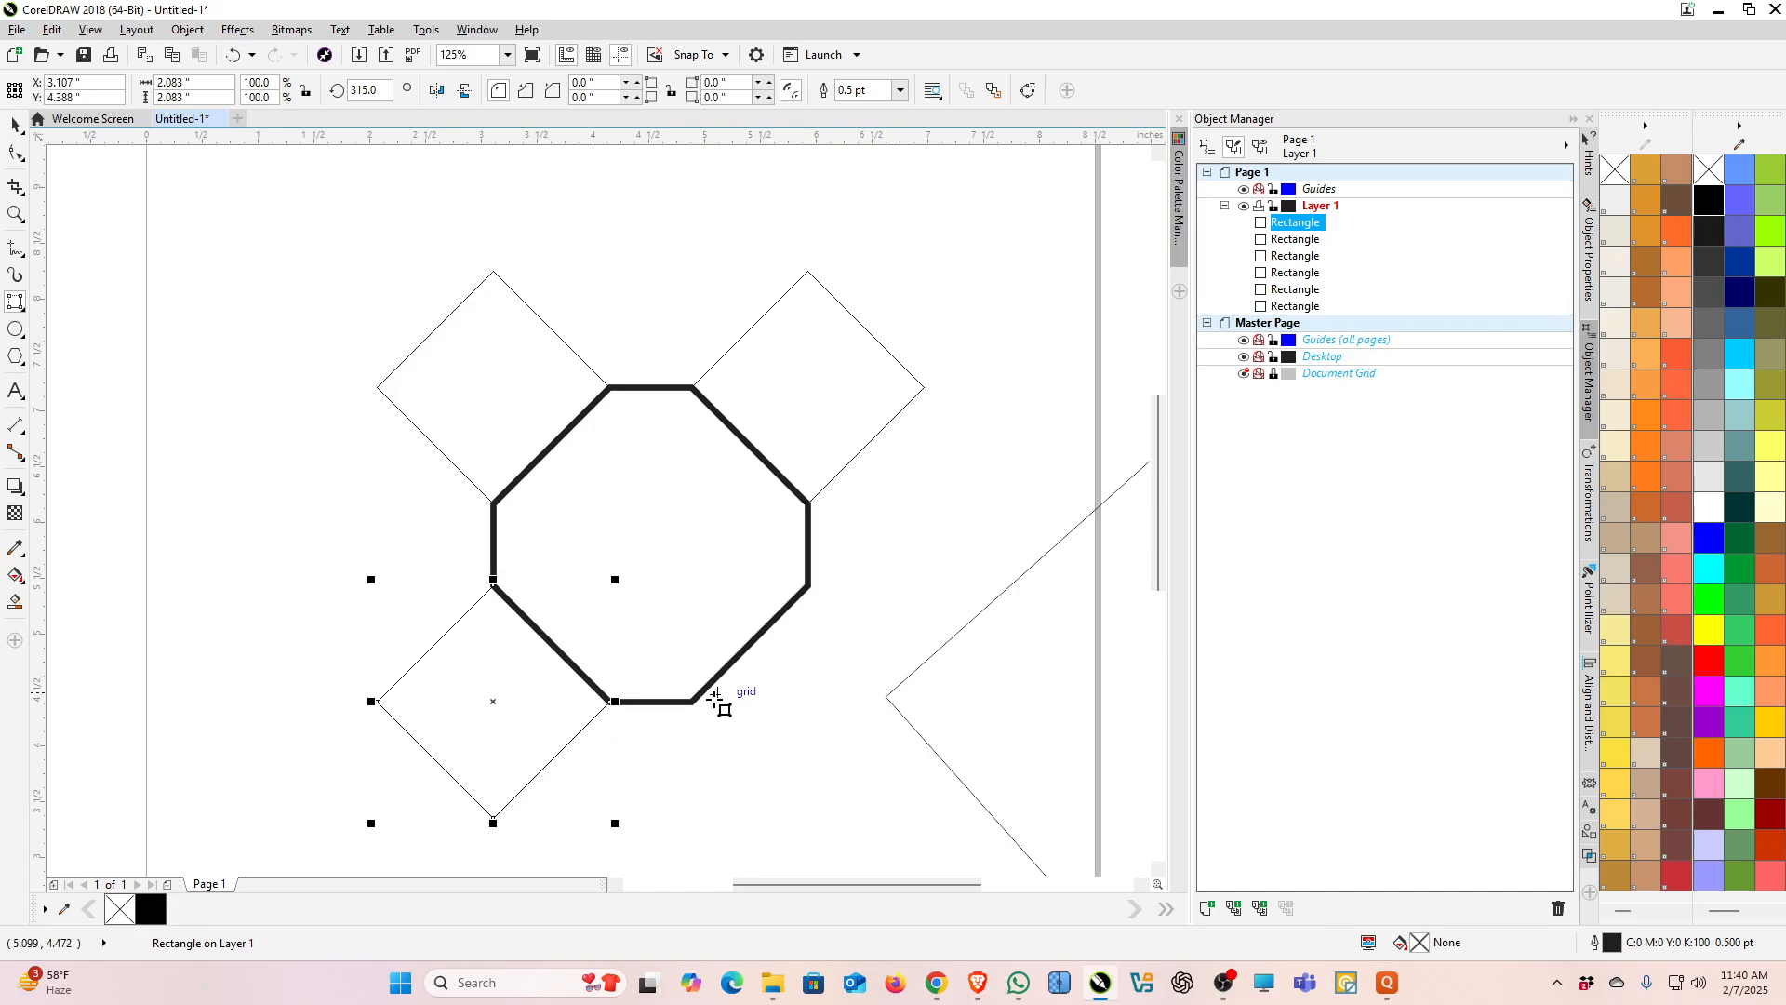
pyautogui.moveTo(693, 701); pyautogui.dragTo(807, 586)
pyautogui.click(850, 630)
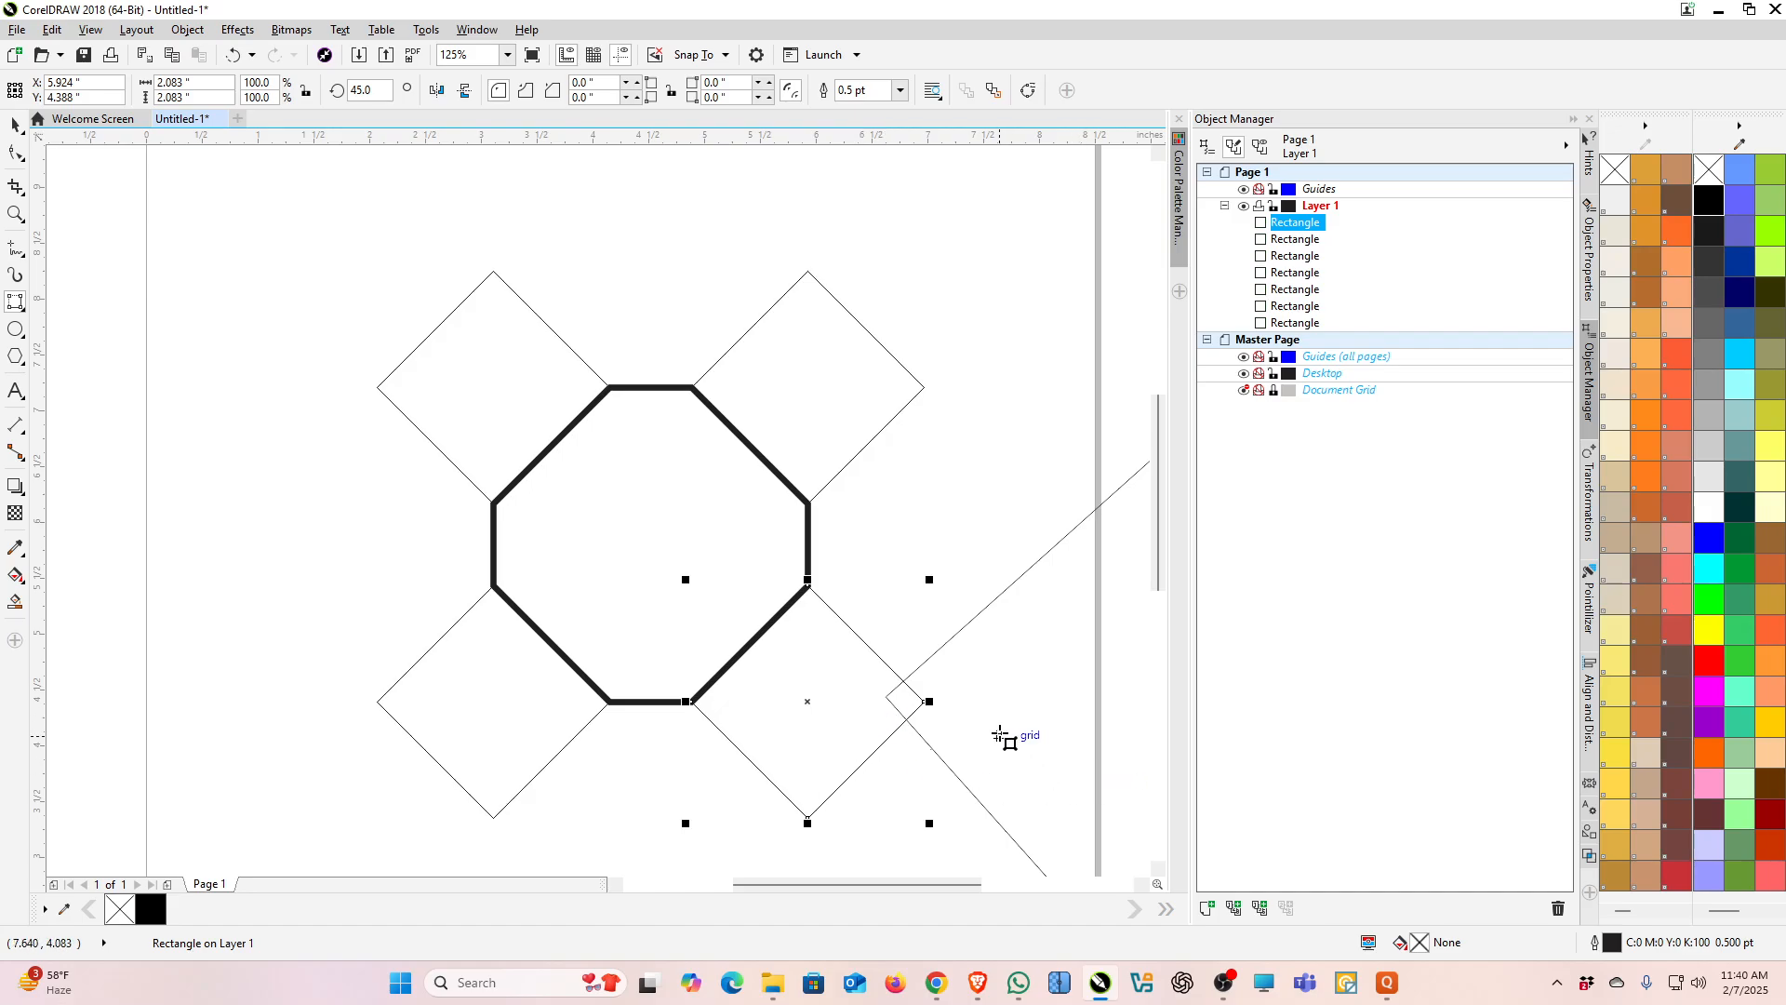
# Step: Round the large tilted rectangle's corners to about 1.44 inches and switch them to chamfered corners
pyautogui.scroll(-1, 501, 350)
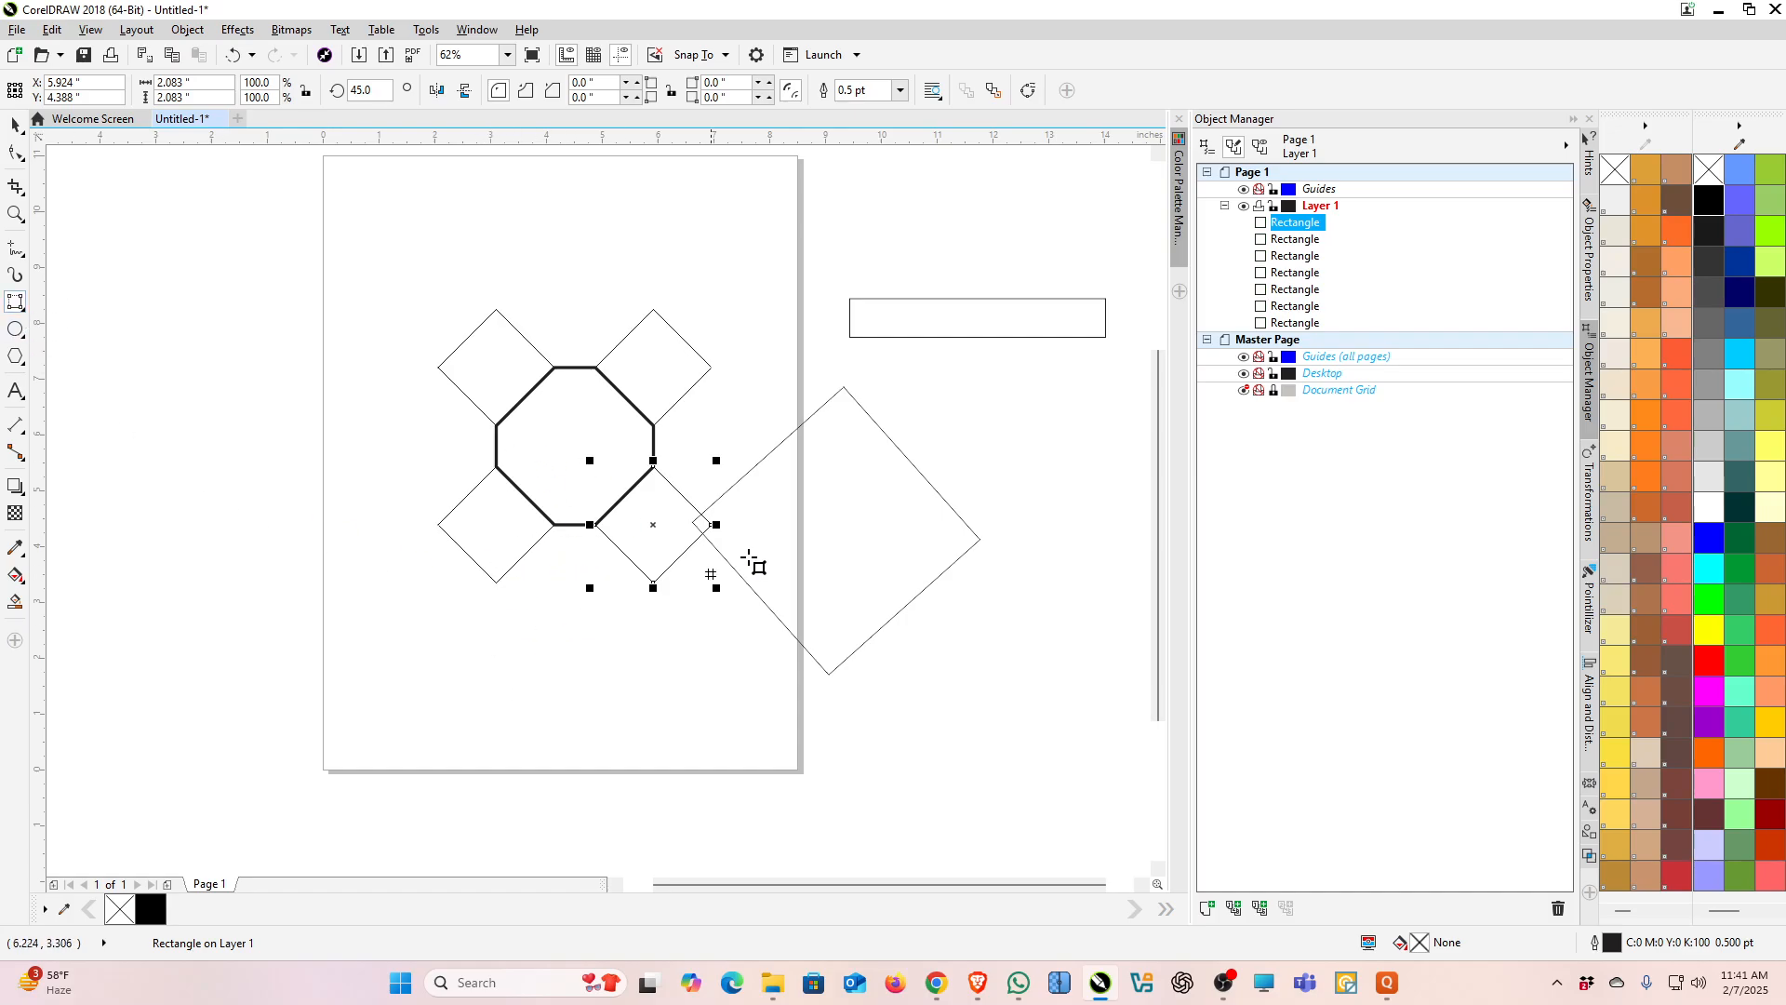
pyautogui.click(16, 123)
pyautogui.click(787, 517)
pyautogui.click(15, 151)
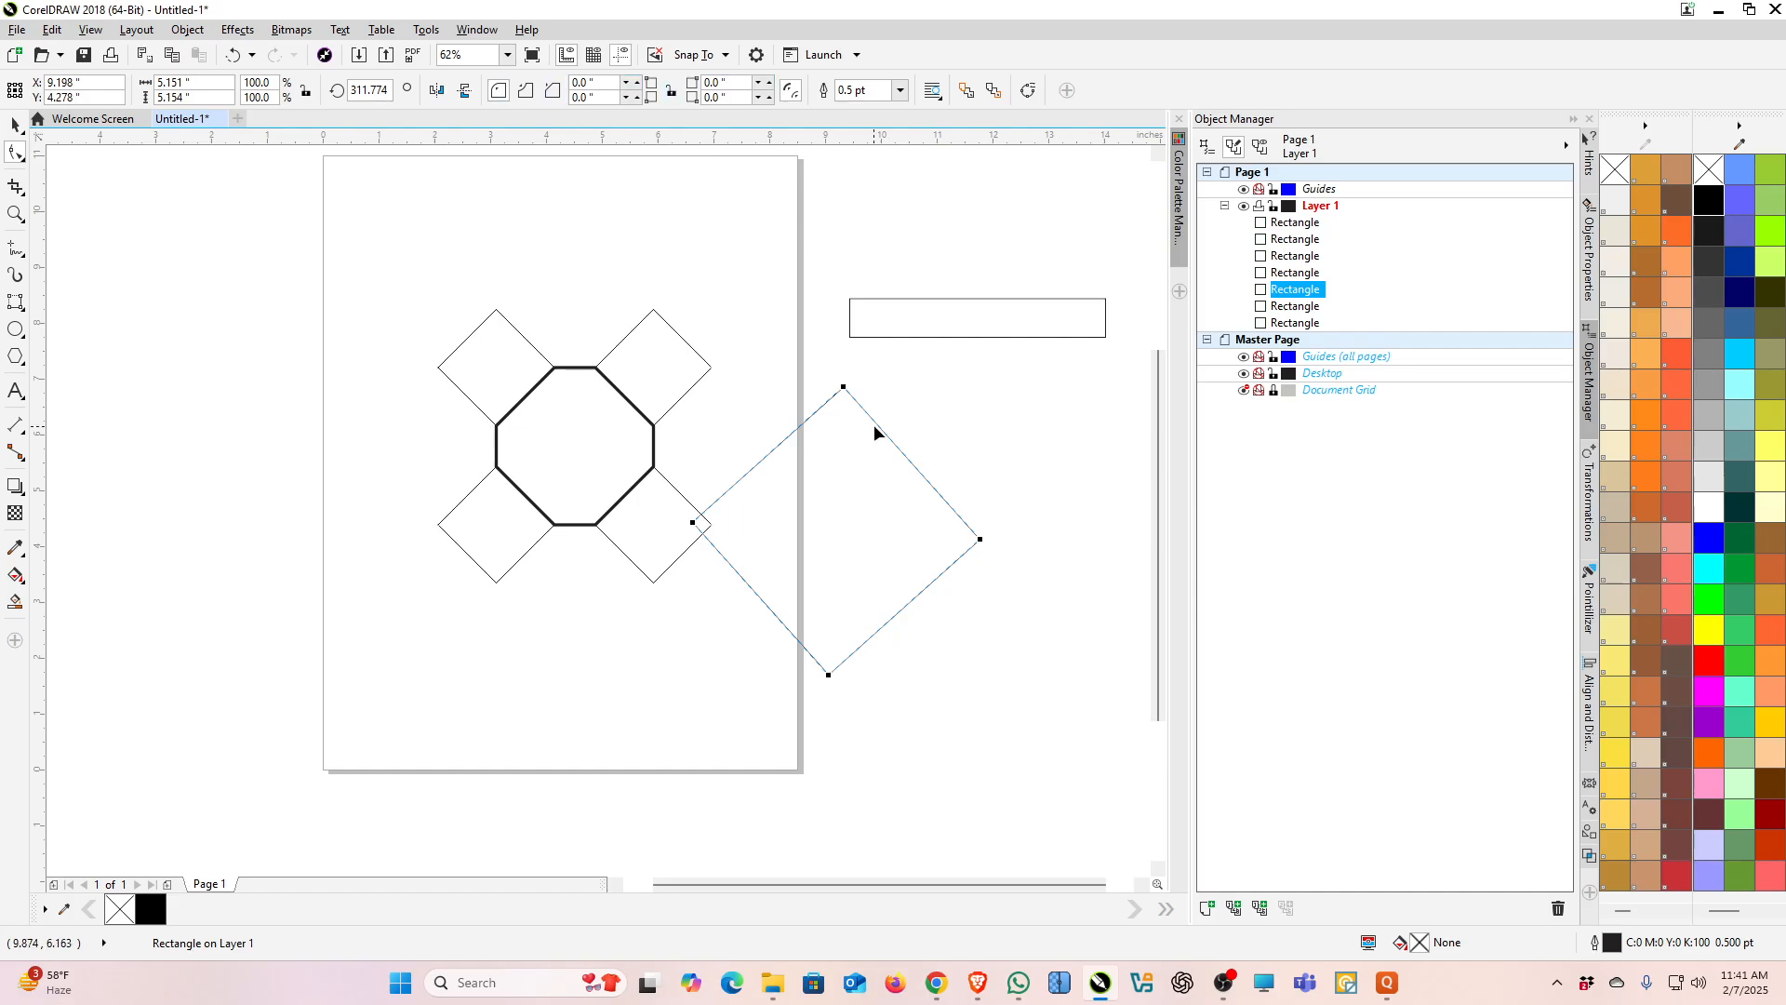
pyautogui.moveTo(845, 391); pyautogui.dragTo(900, 512)
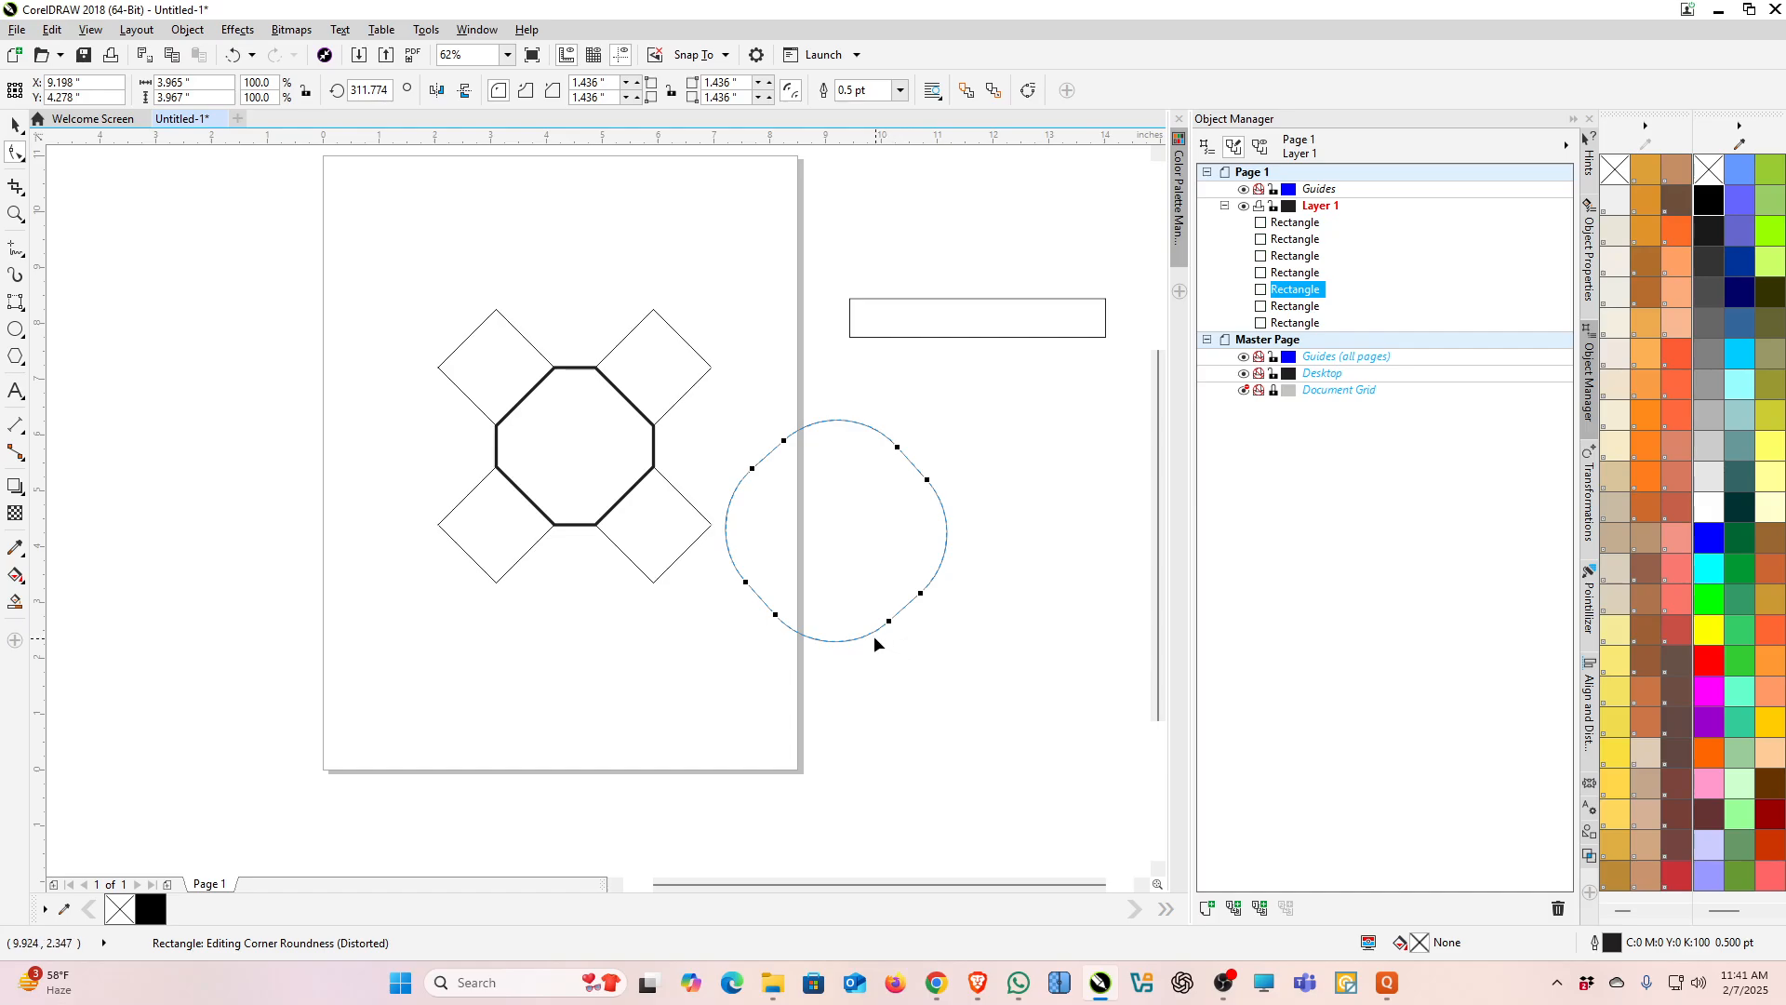
pyautogui.click(553, 90)
pyautogui.click(552, 90)
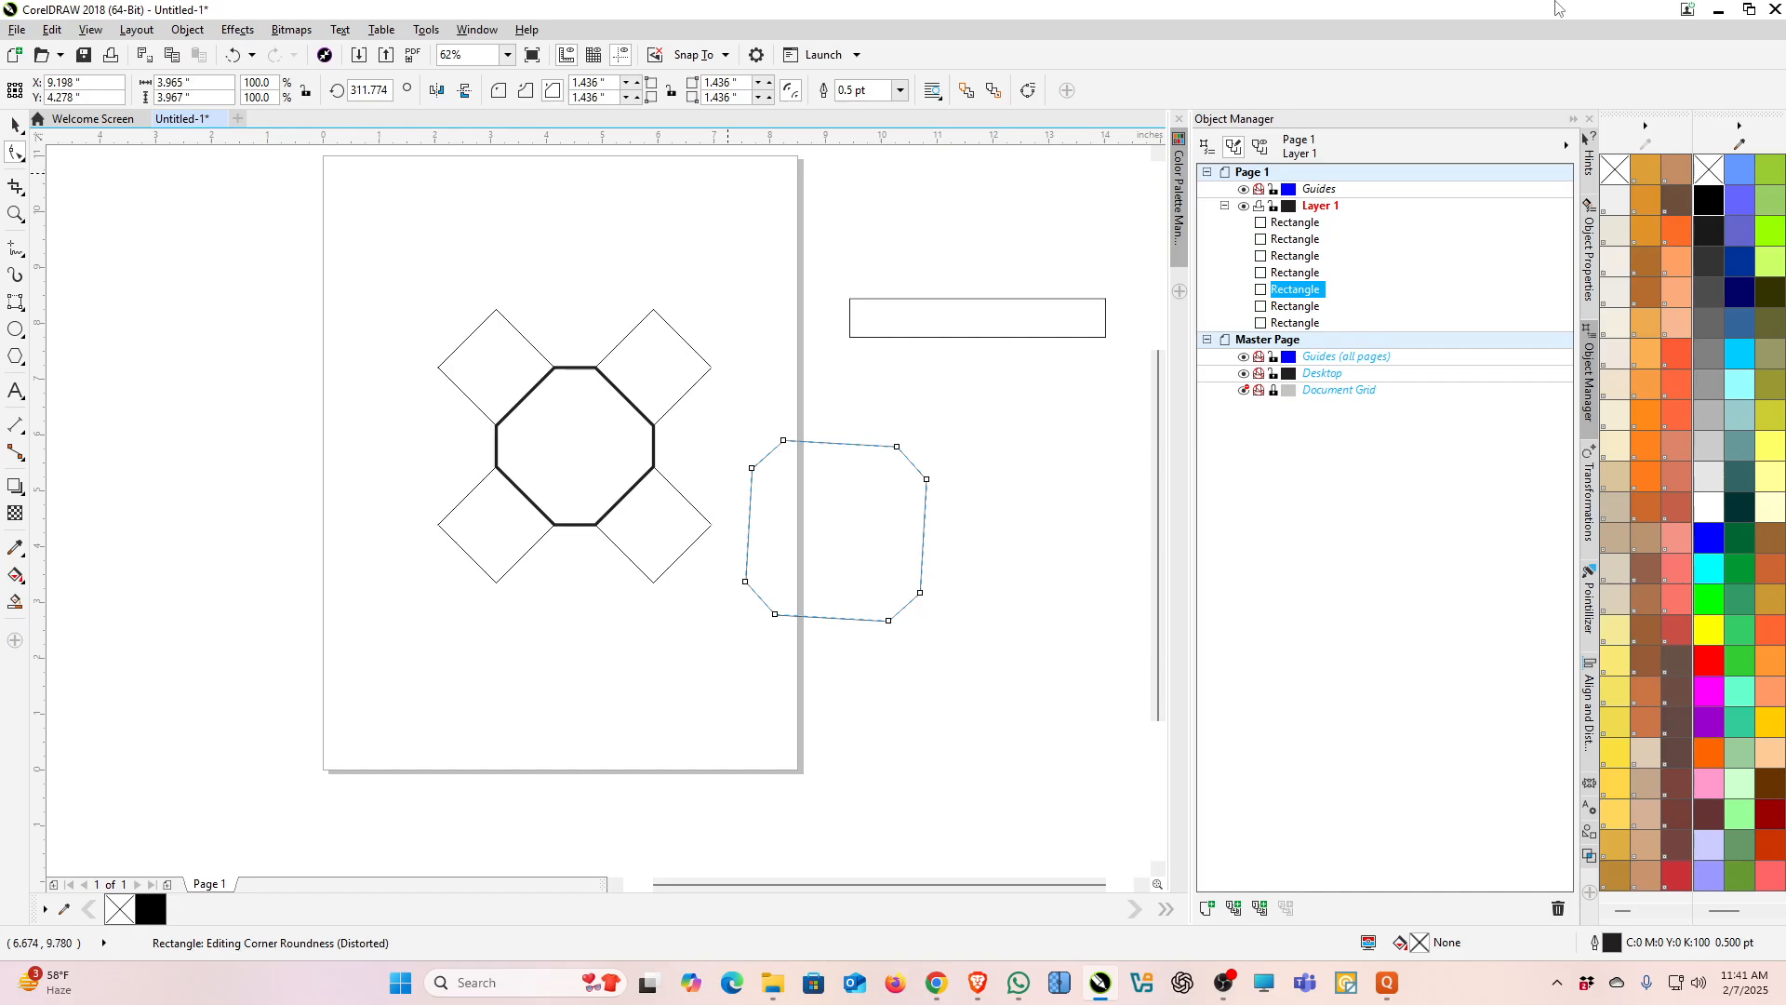
pyautogui.click(19, 128)
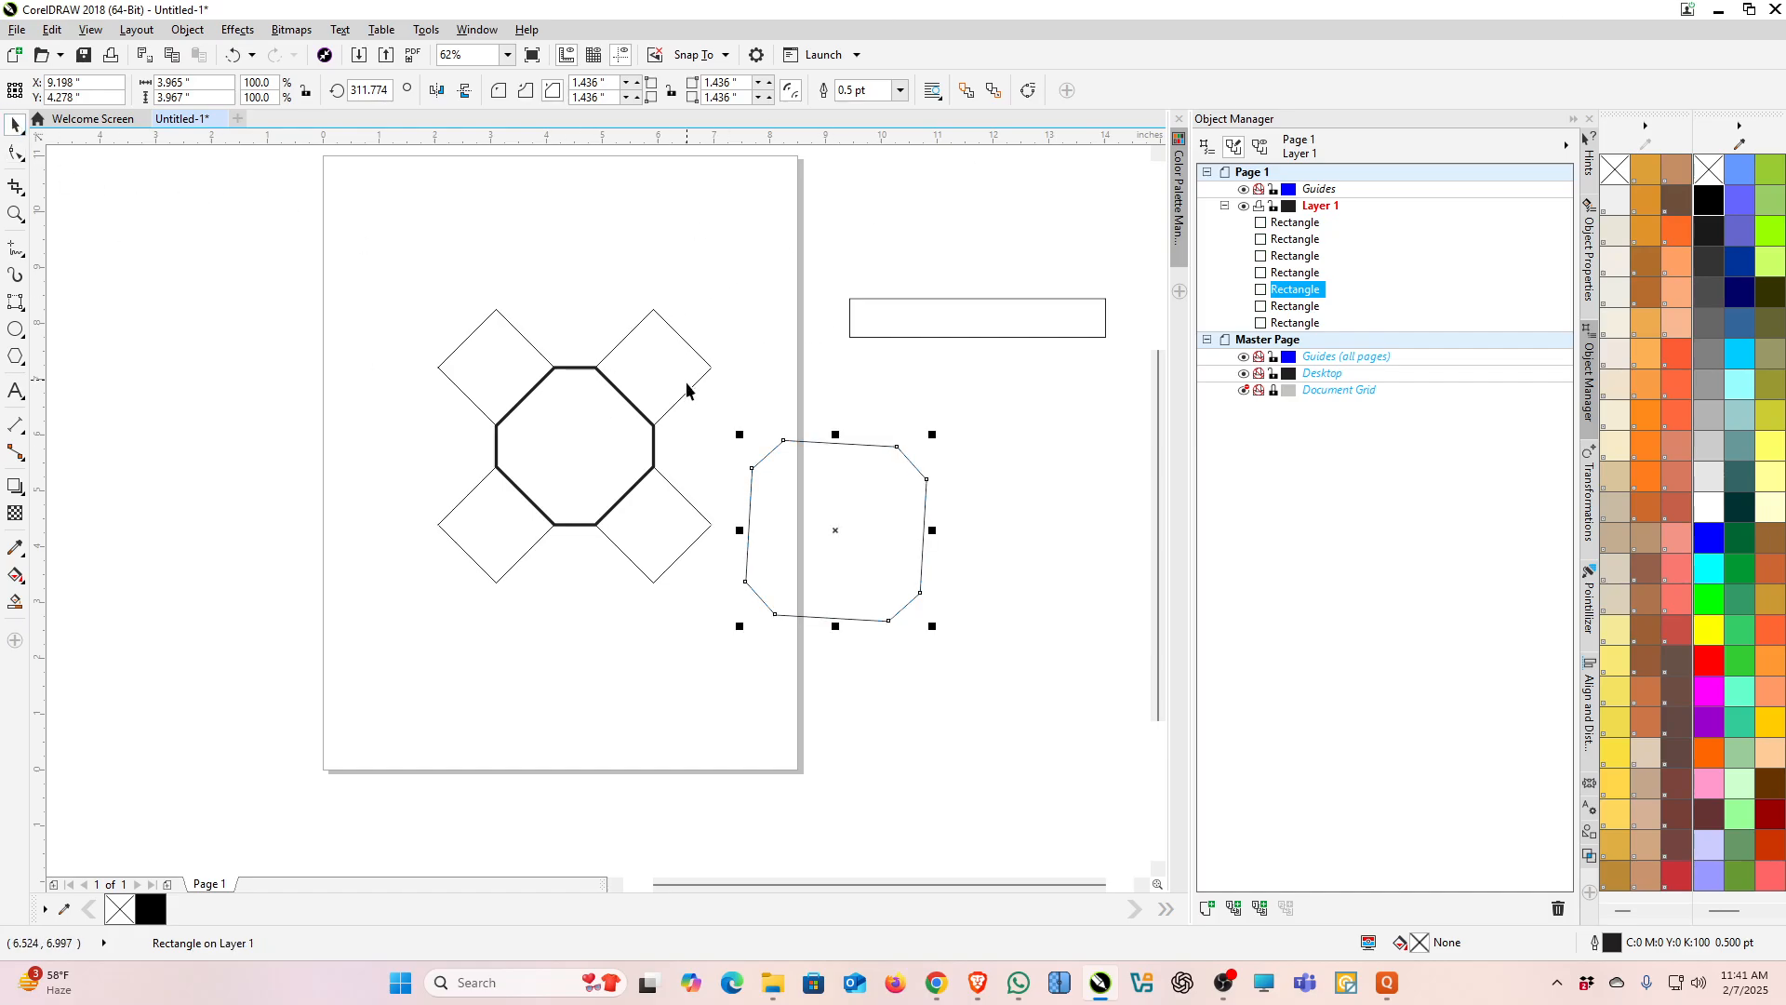
# Step: Select all seven shapes and delete them
pyautogui.scroll(-3, 685, 383)
pyautogui.scroll(2, 689, 376)
pyautogui.moveTo(290, 307); pyautogui.dragTo(1118, 690)
pyautogui.click(24, 310)
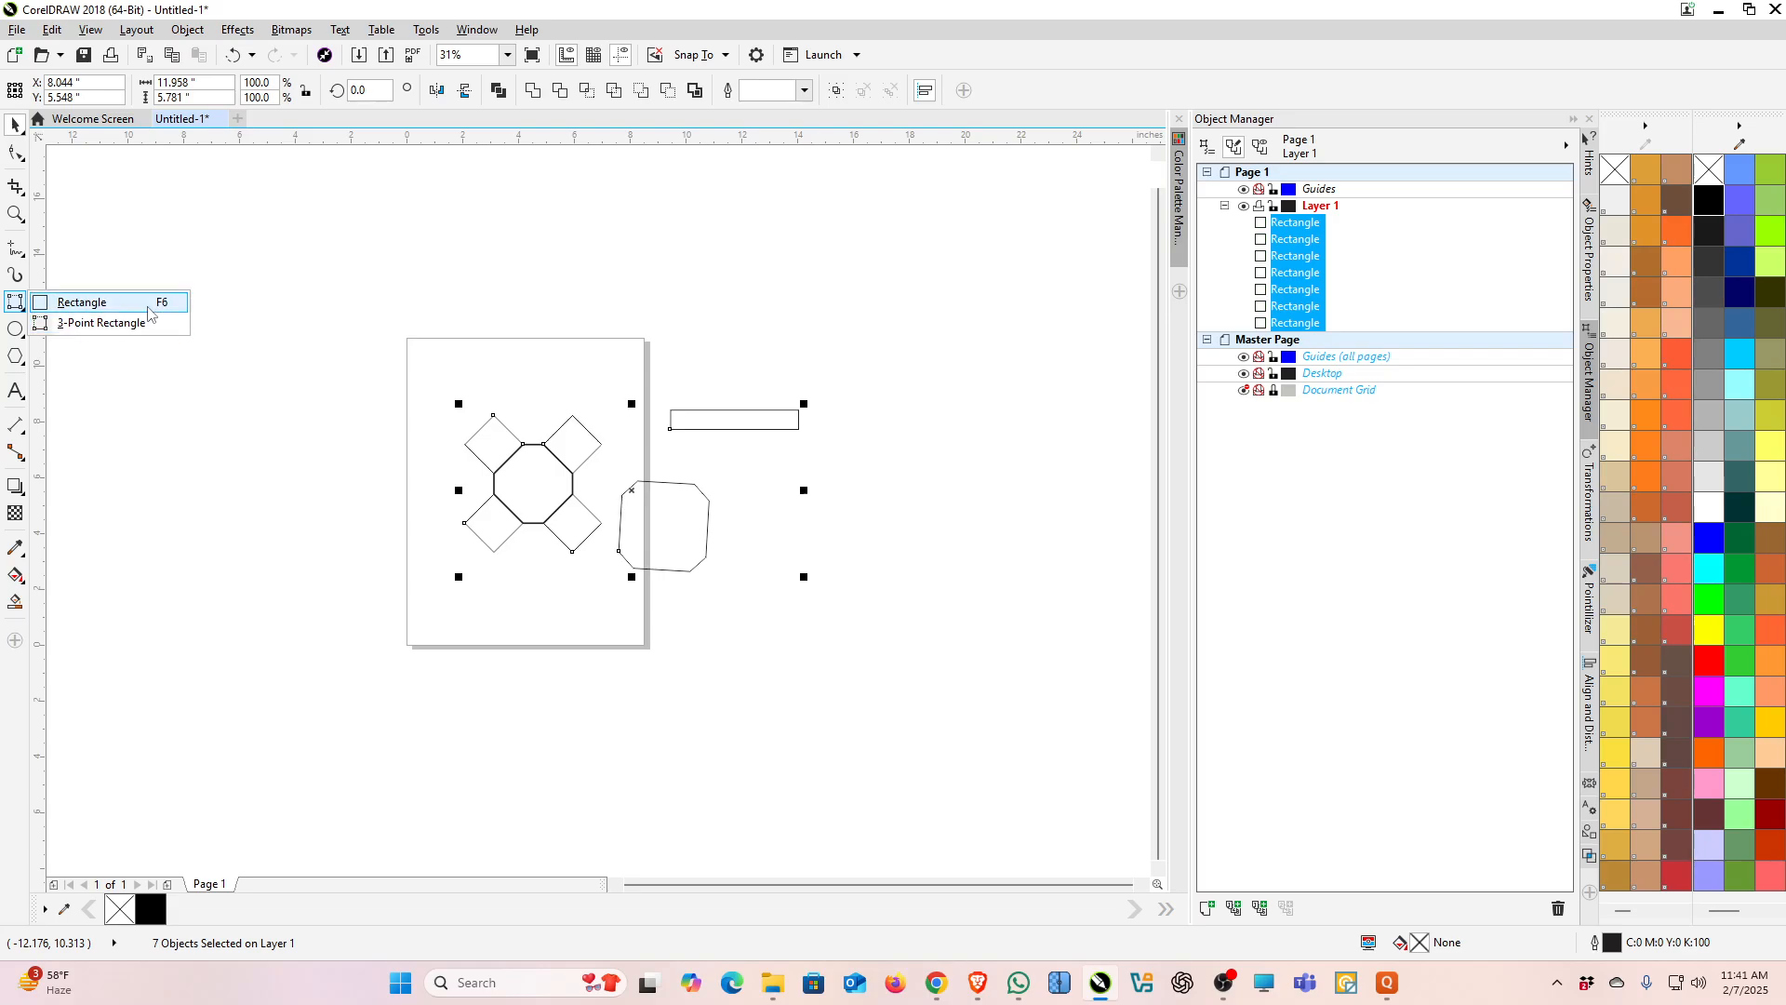
pyautogui.click(498, 309)
pyautogui.moveTo(359, 270); pyautogui.dragTo(919, 707)
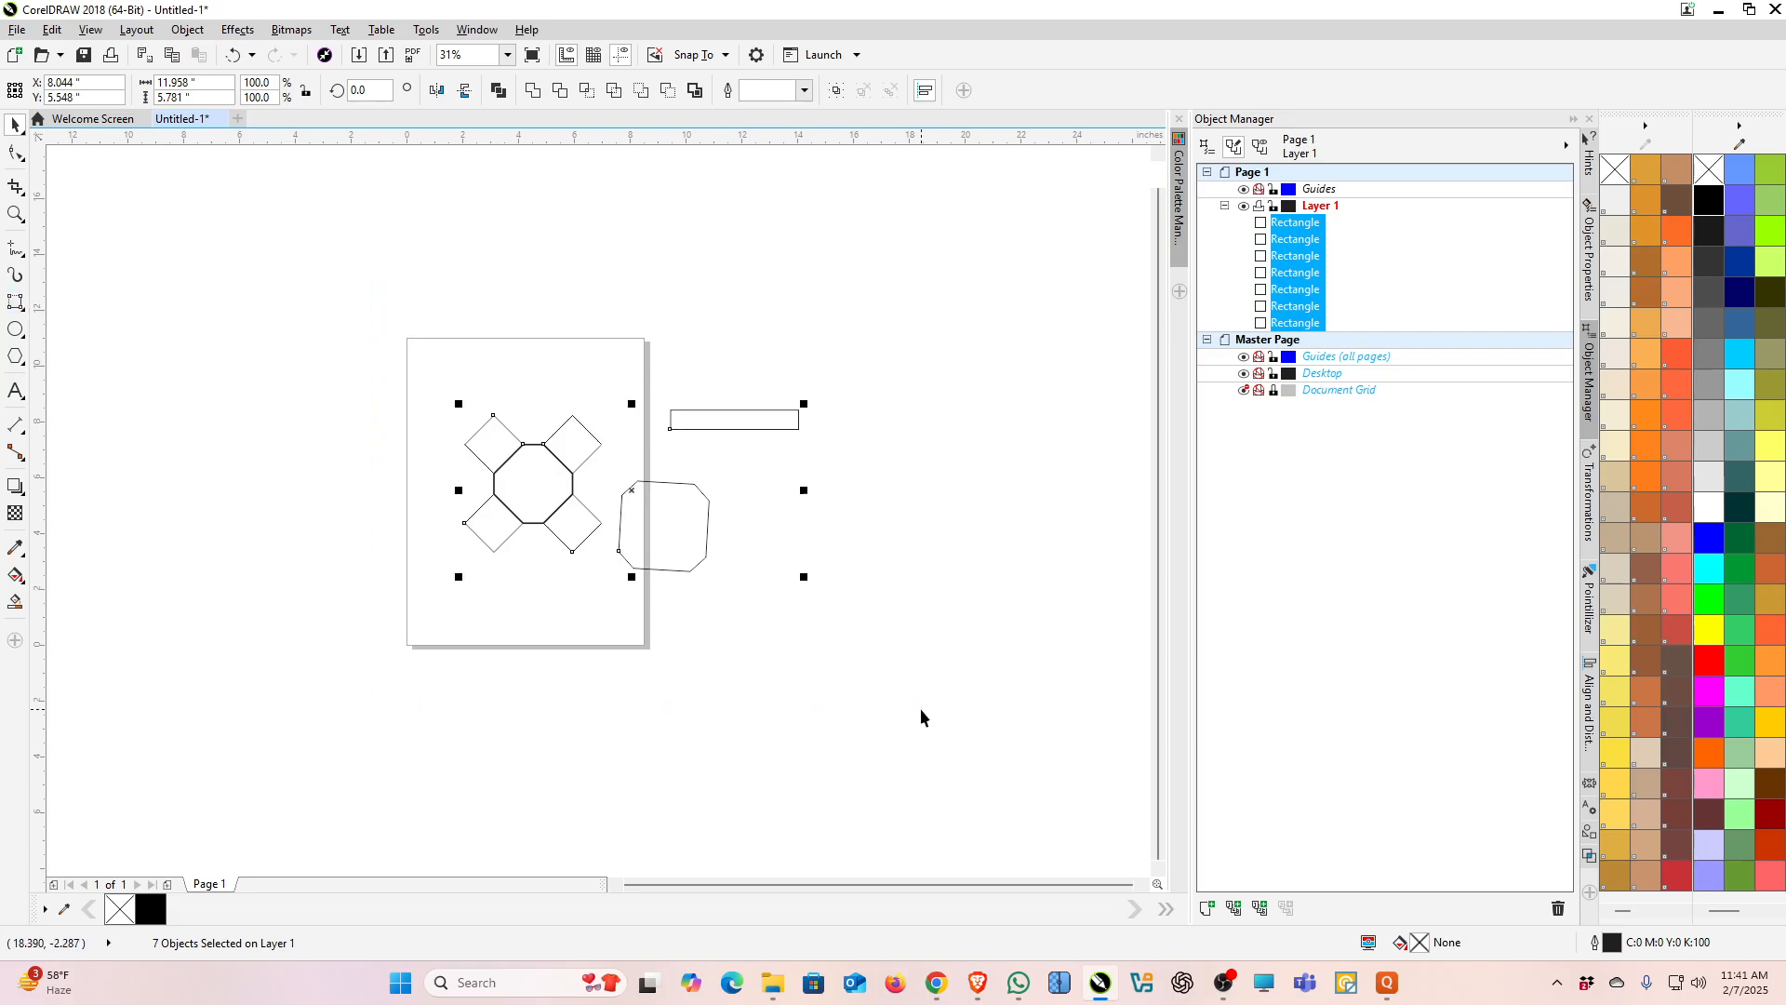
pyautogui.press('Delete')
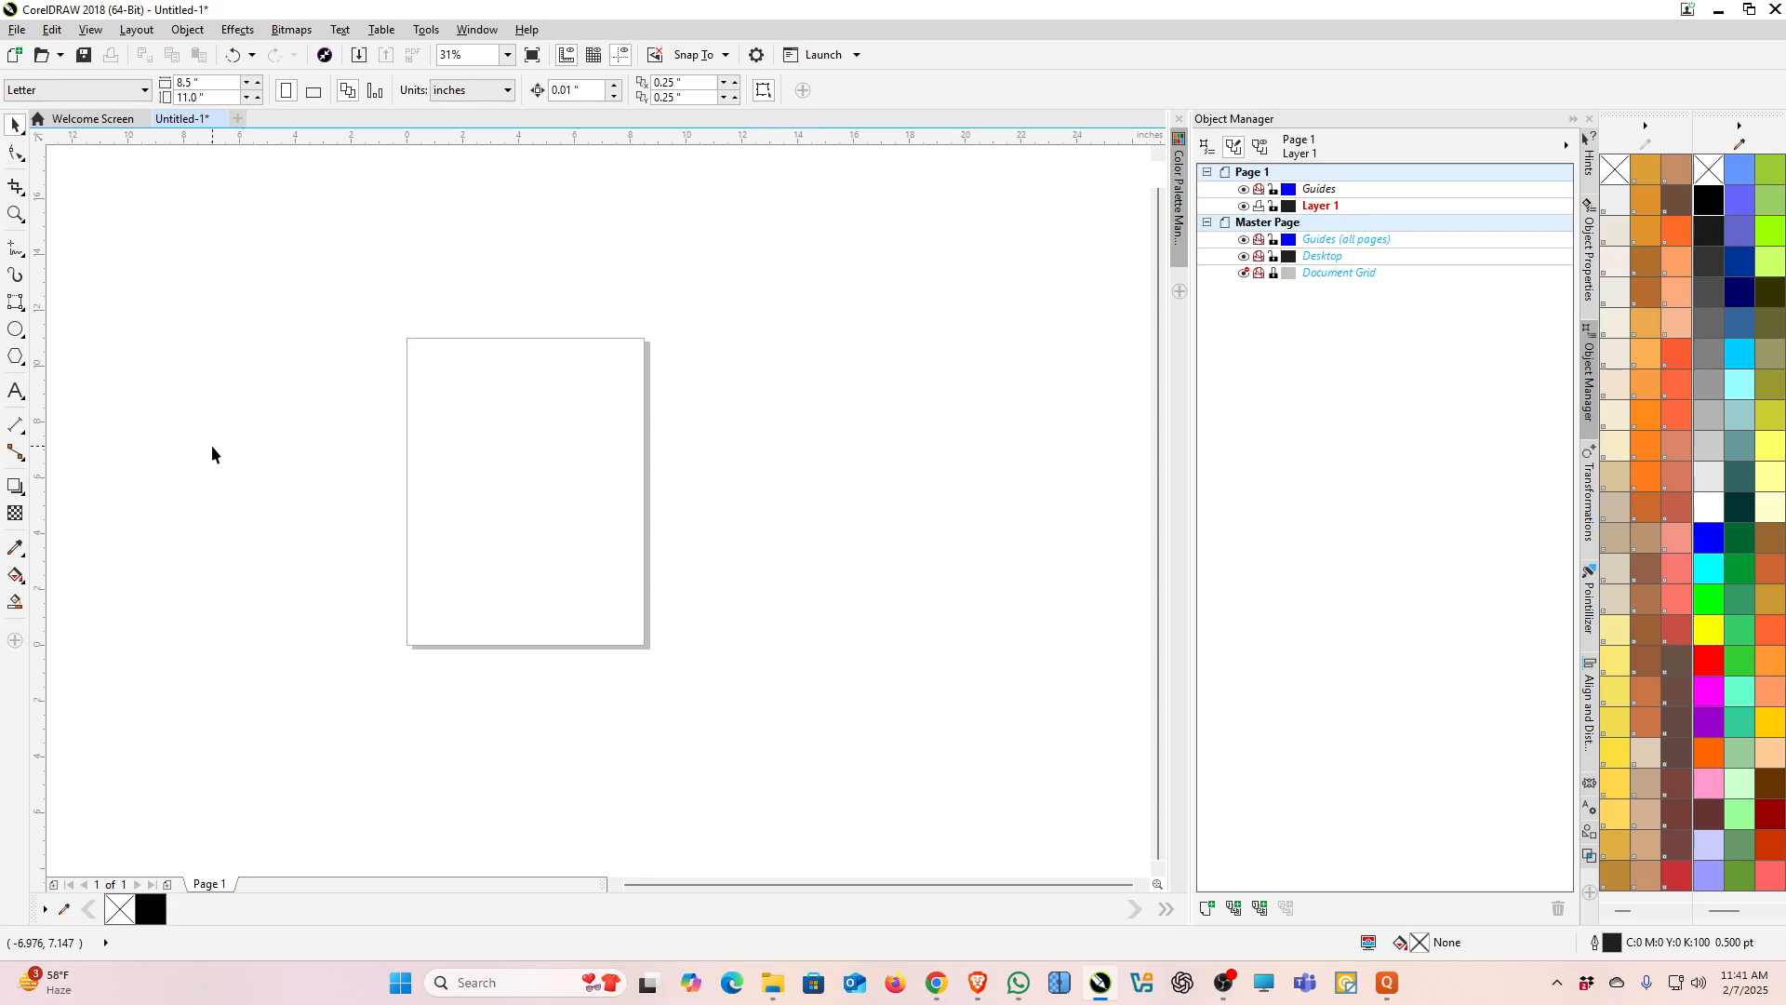
# Step: Create a rectangle matching the page size with the Rectangle tool
pyautogui.click(22, 310)
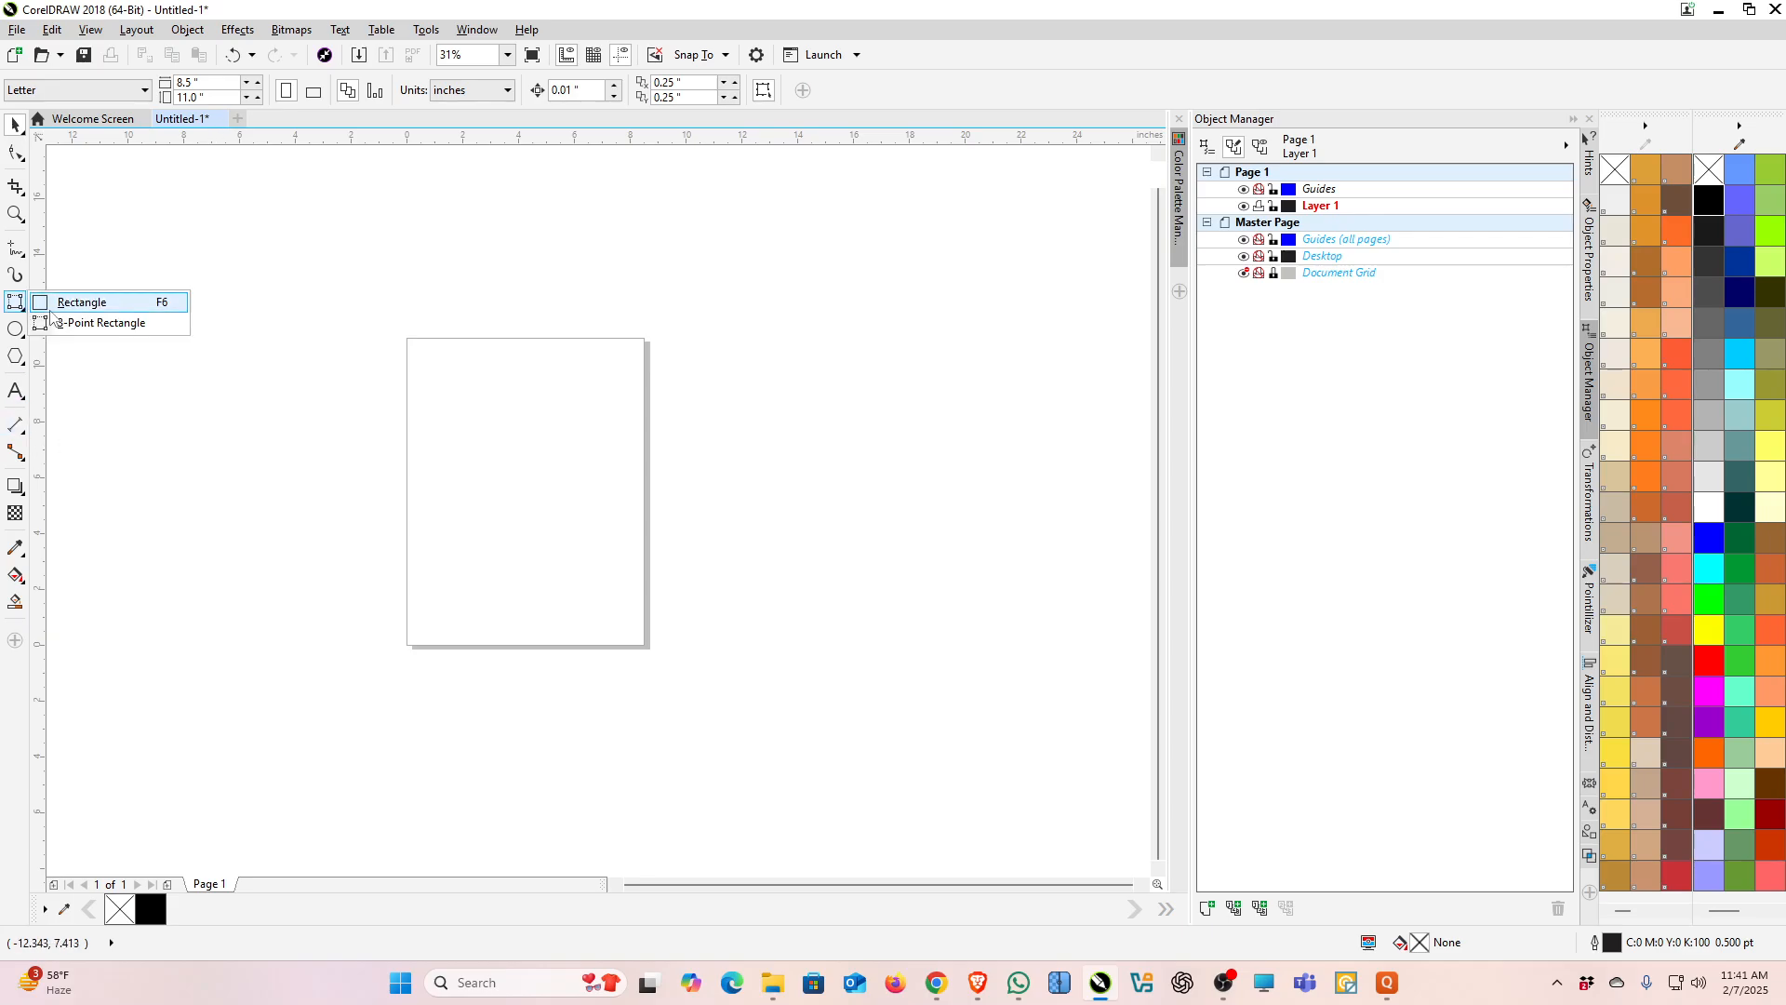
pyautogui.click(72, 302)
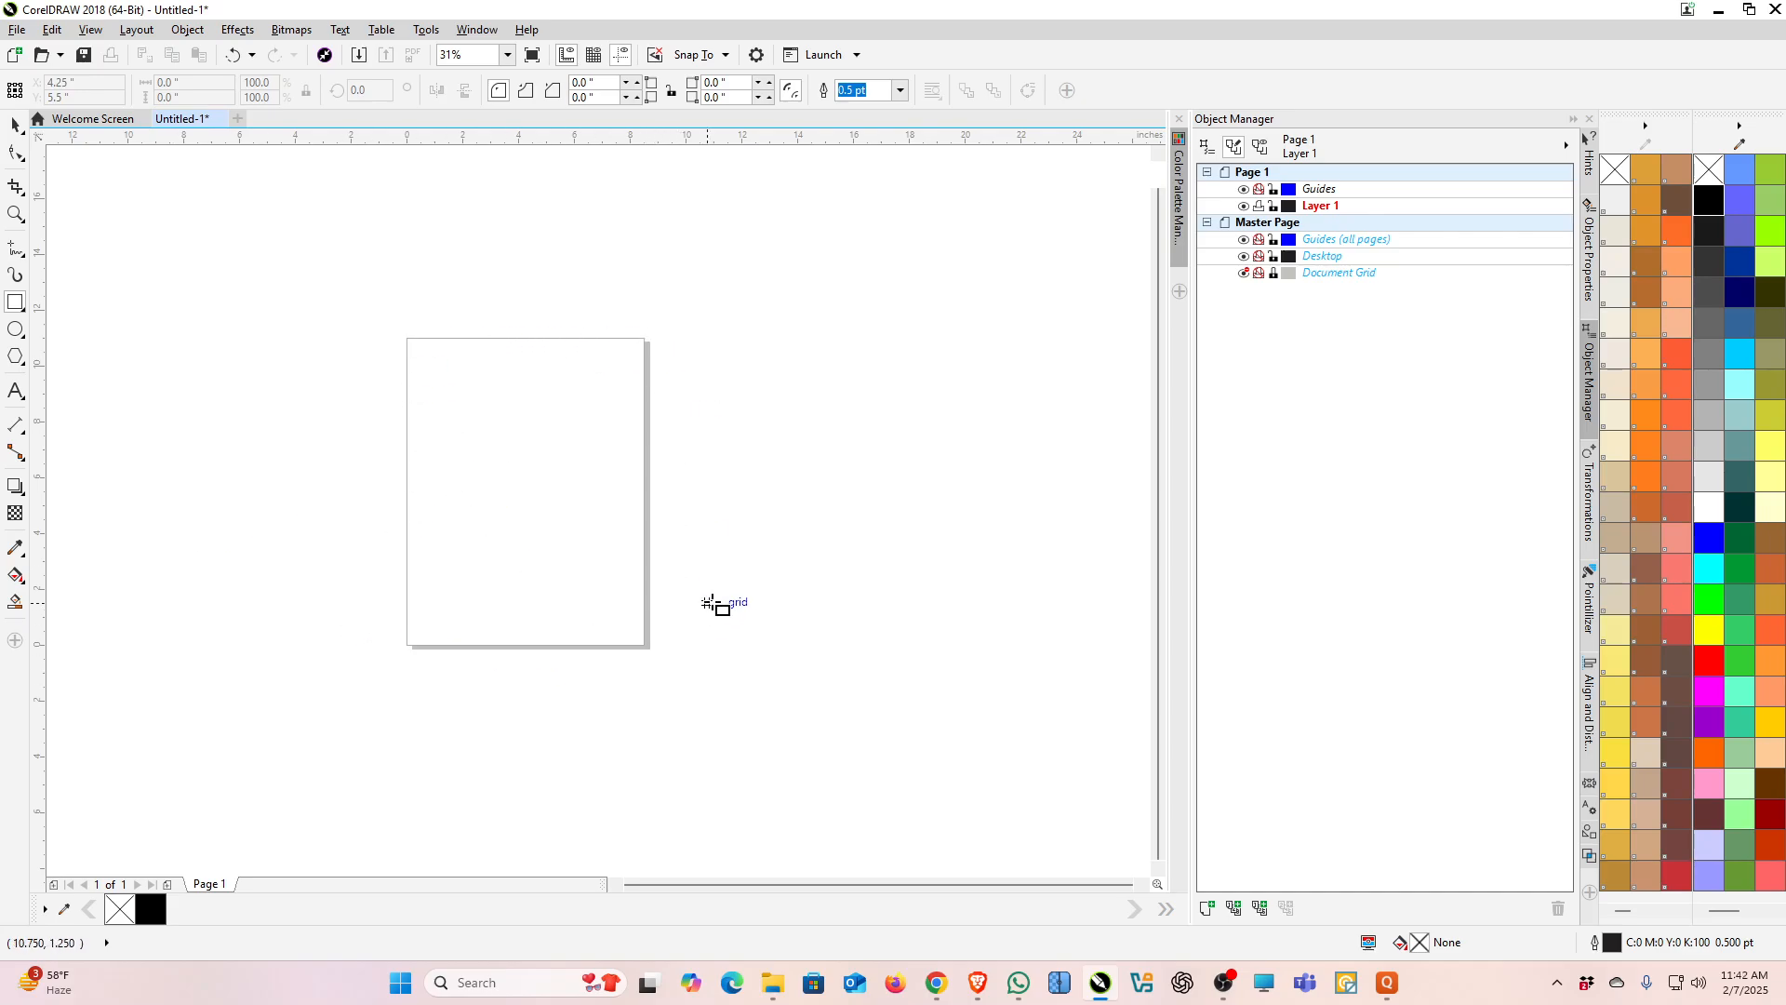
pyautogui.doubleClick(15, 303)
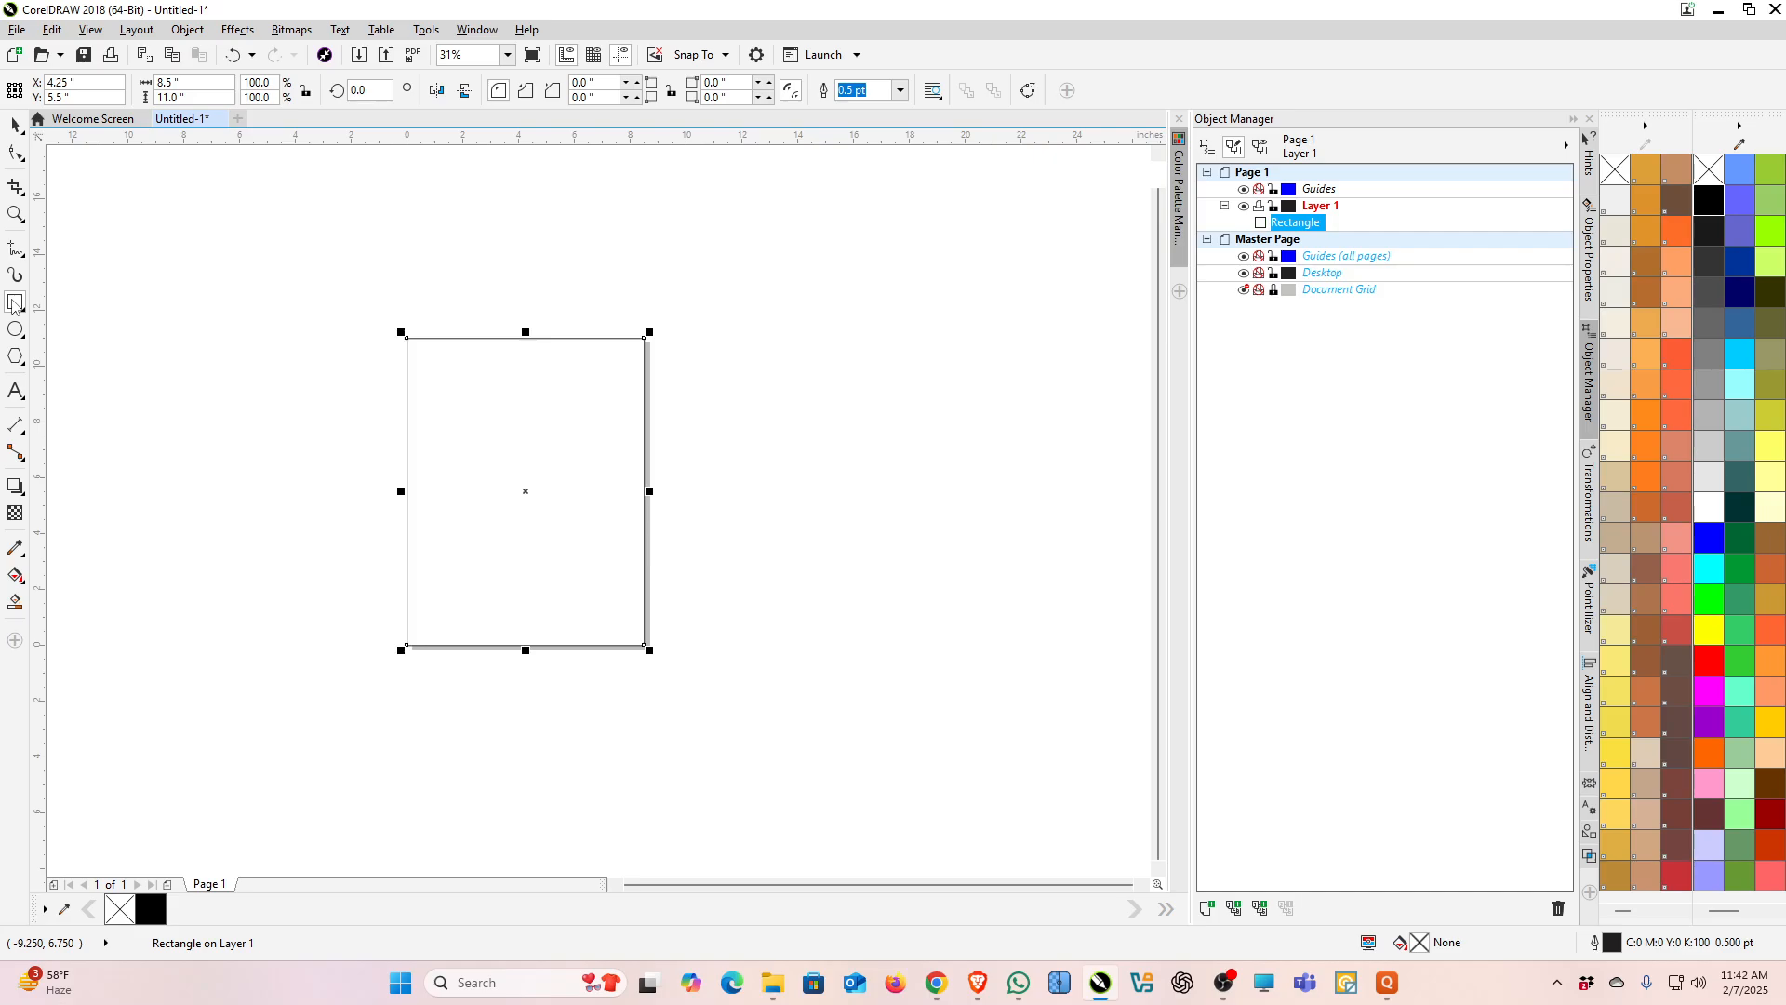
# Step: Move the page-sized rectangle off the page to the right
pyautogui.click(15, 124)
pyautogui.moveTo(573, 481); pyautogui.dragTo(1010, 480)
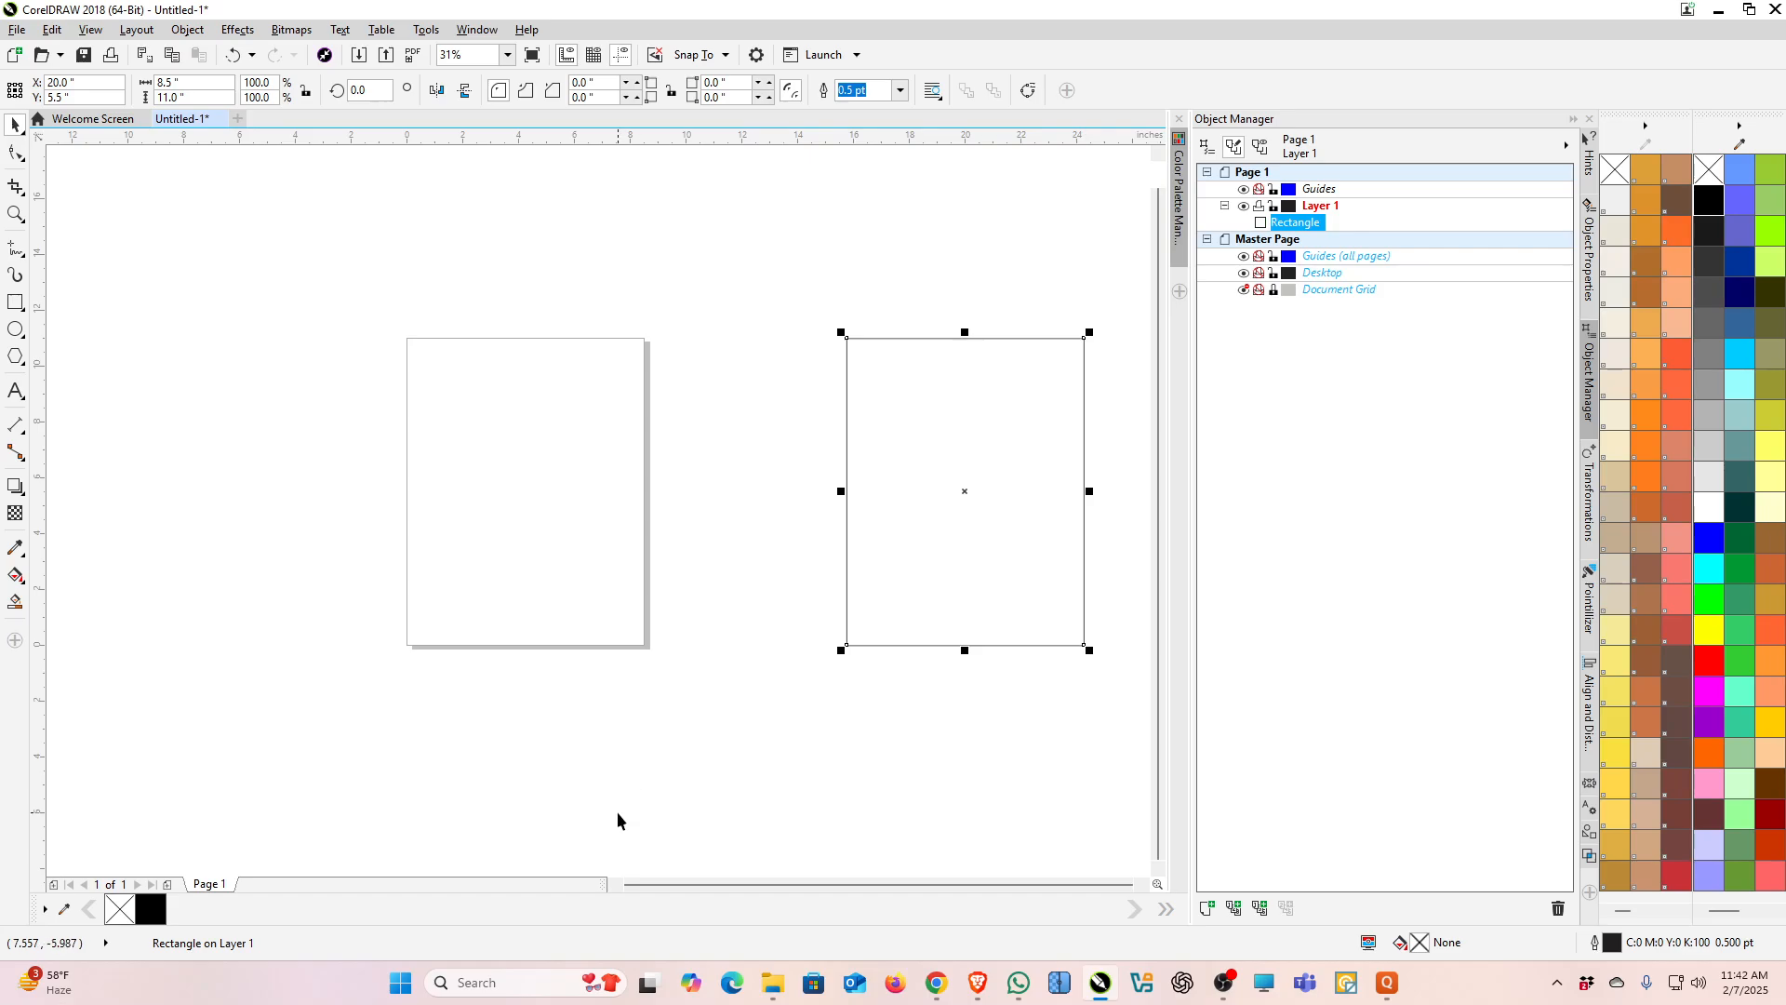
# Step: Switch to the browser and copy the butterfly-and-flowers image from the Pinterest pin
pyautogui.click(978, 984)
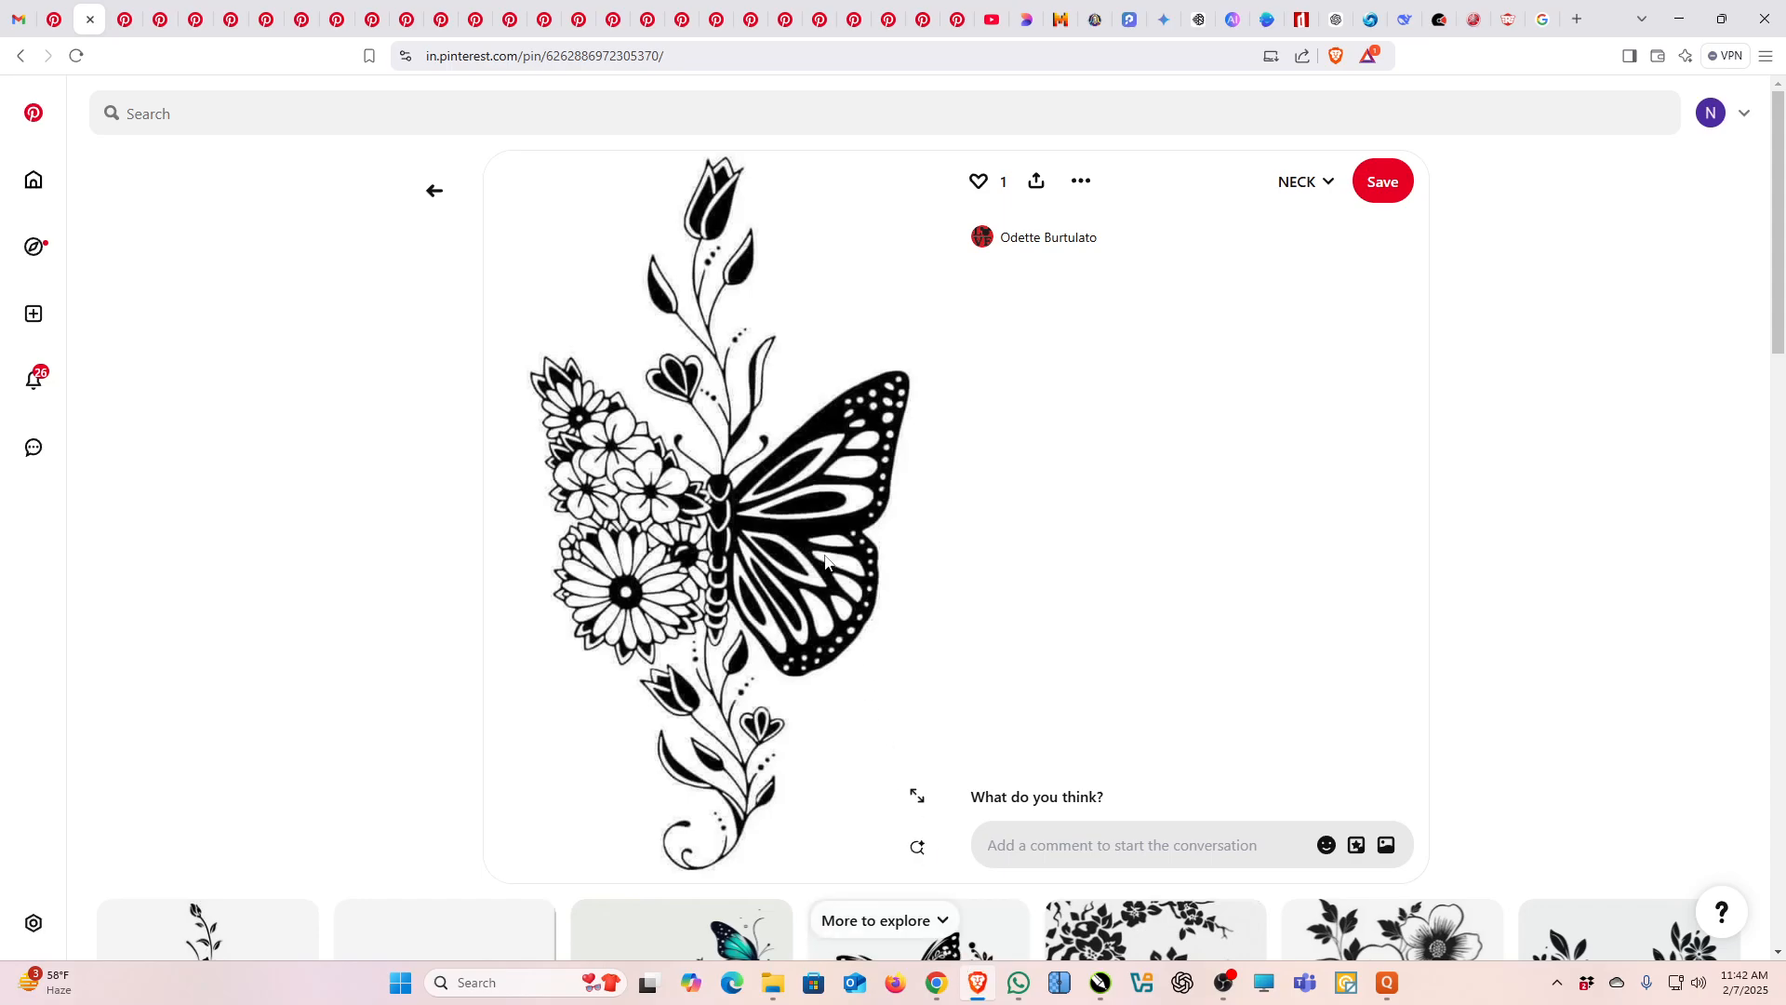
pyautogui.rightClick(825, 557)
pyautogui.click(897, 627)
pyautogui.moveTo(1030, 997)
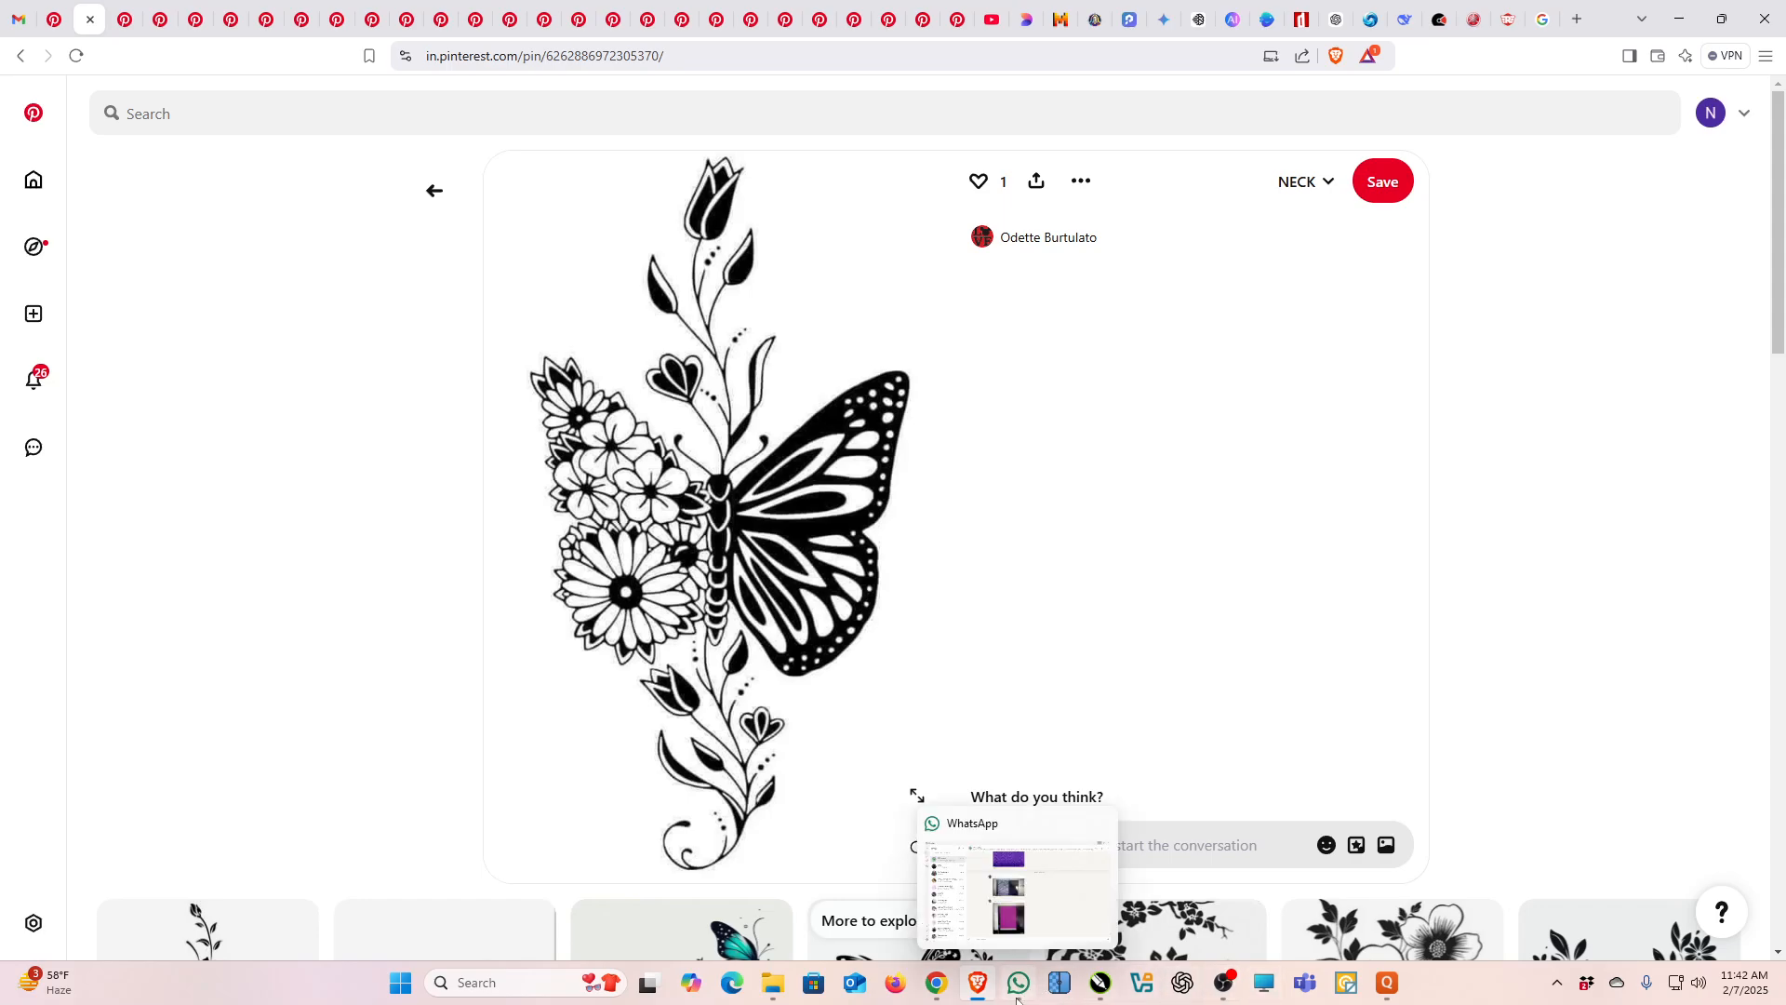
# Step: Return to CorelDRAW, paste the copied butterfly image and move it to the left of the page
pyautogui.click(1101, 986)
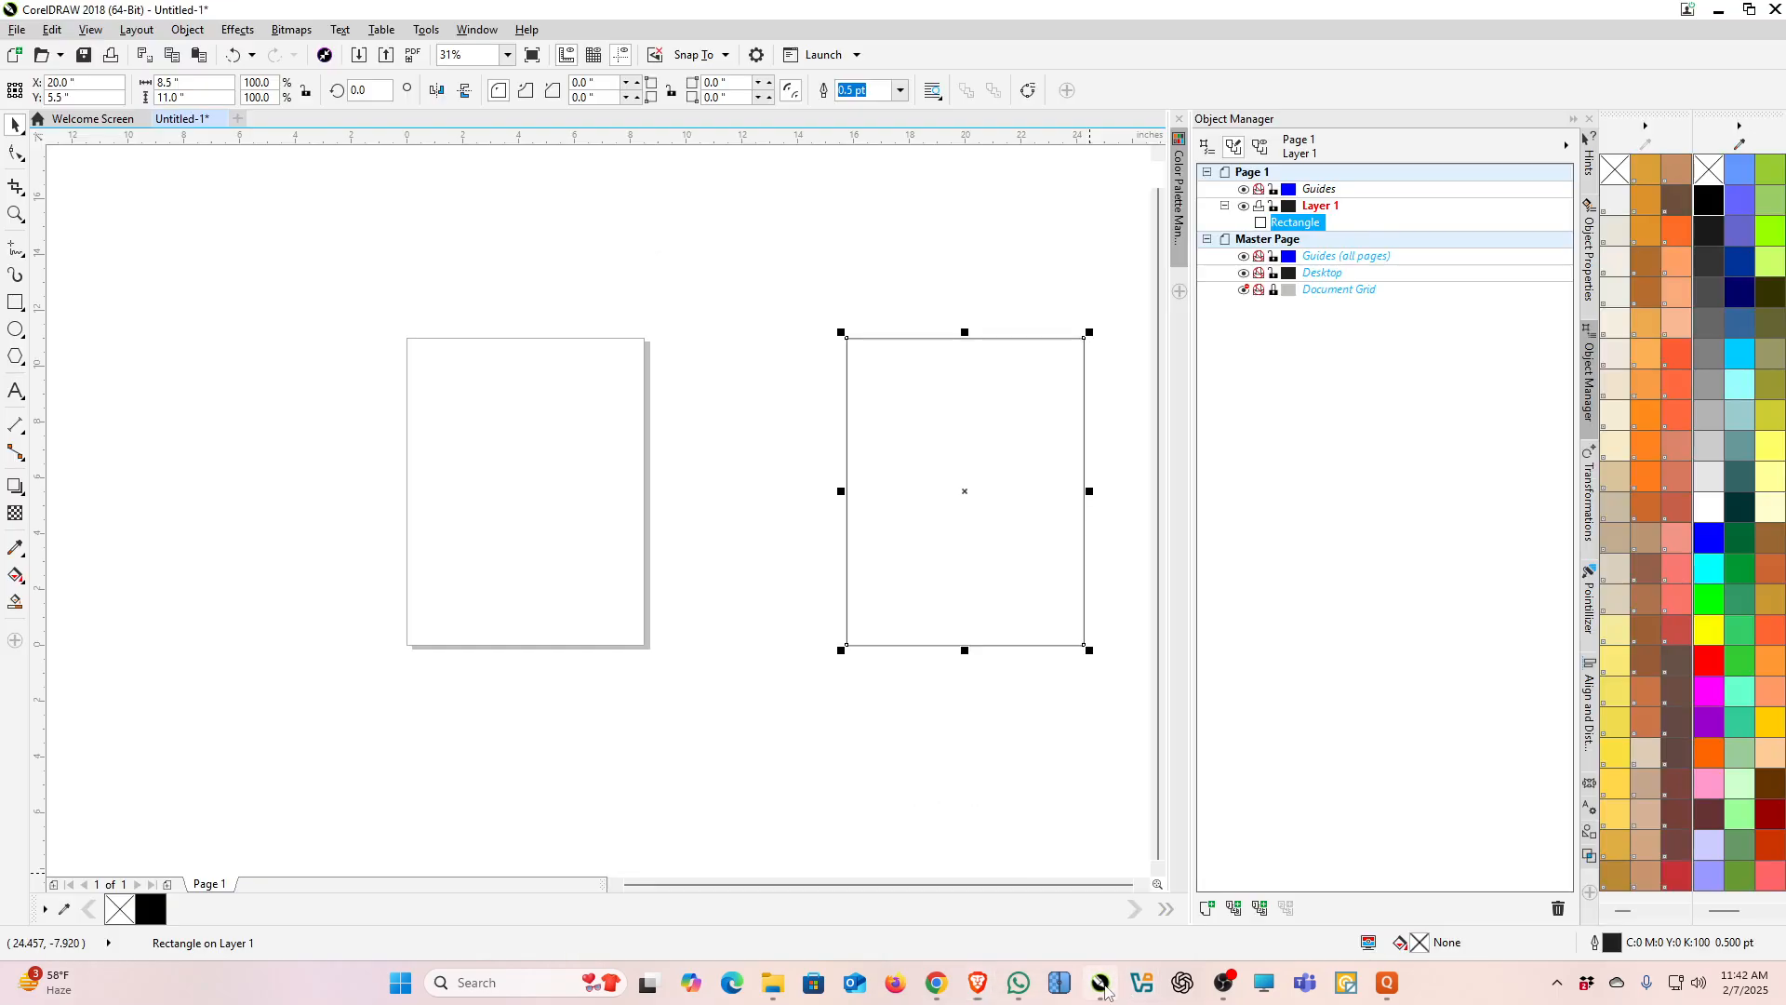
pyautogui.rightClick(564, 512)
pyautogui.click(595, 652)
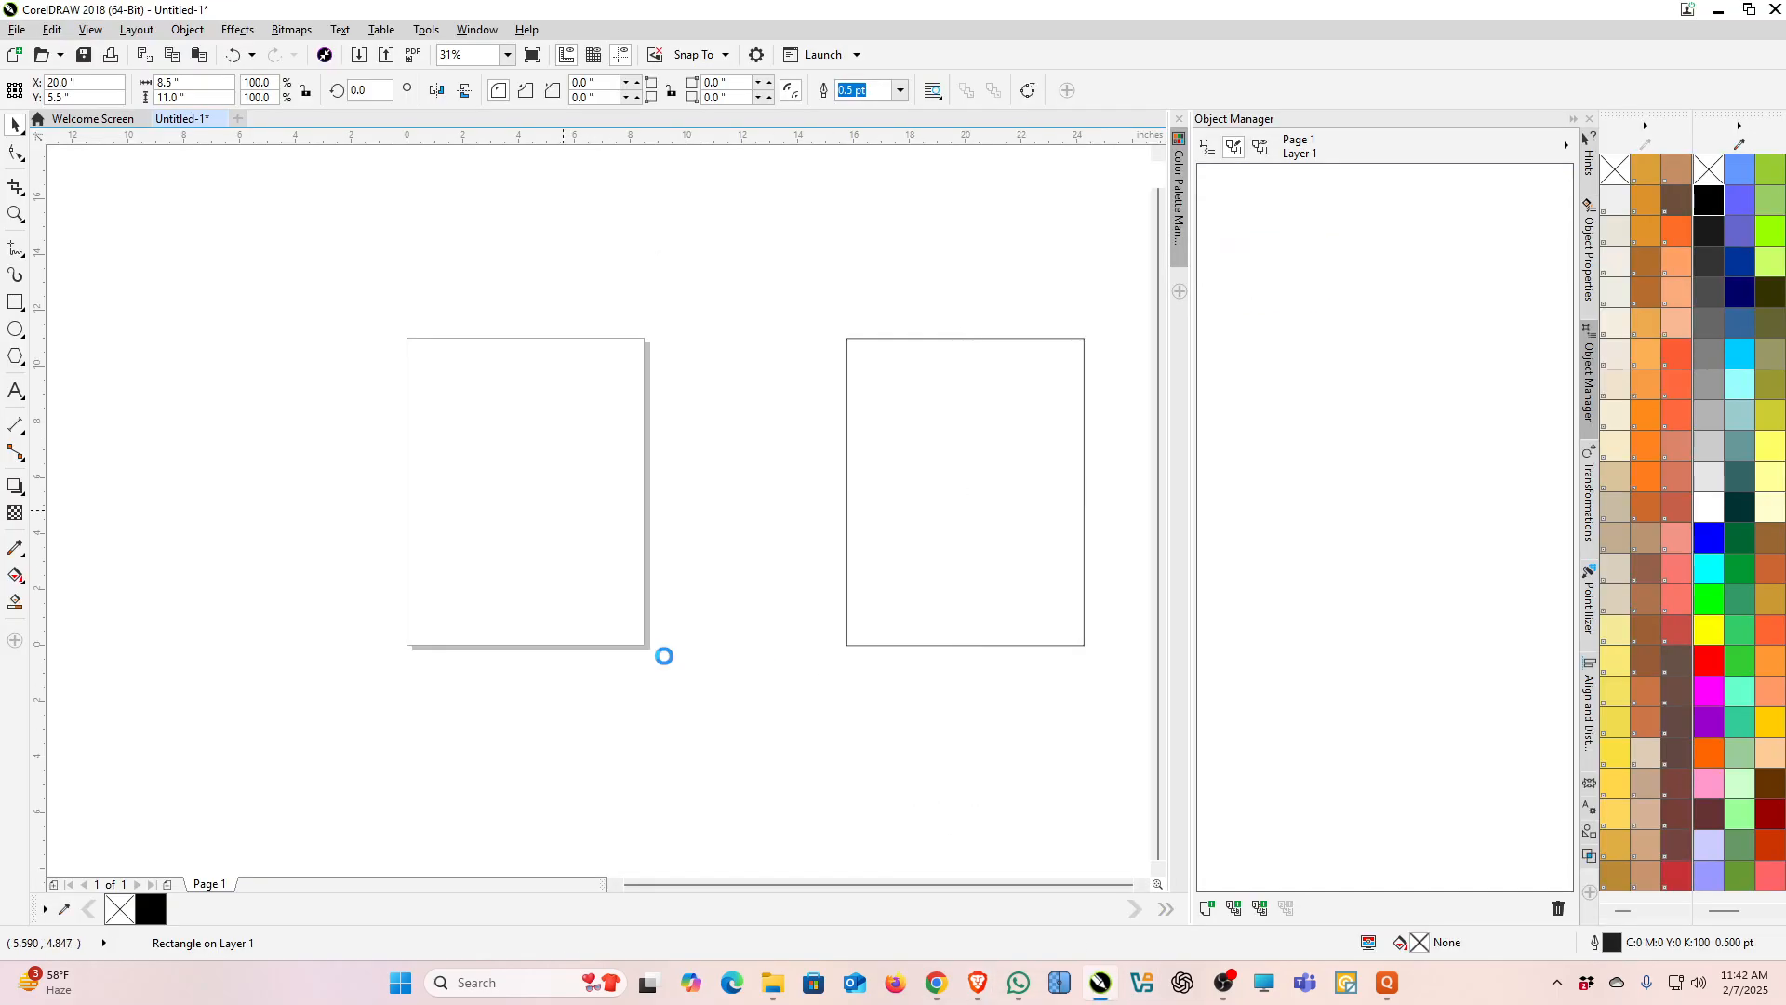
pyautogui.moveTo(552, 542); pyautogui.dragTo(279, 546)
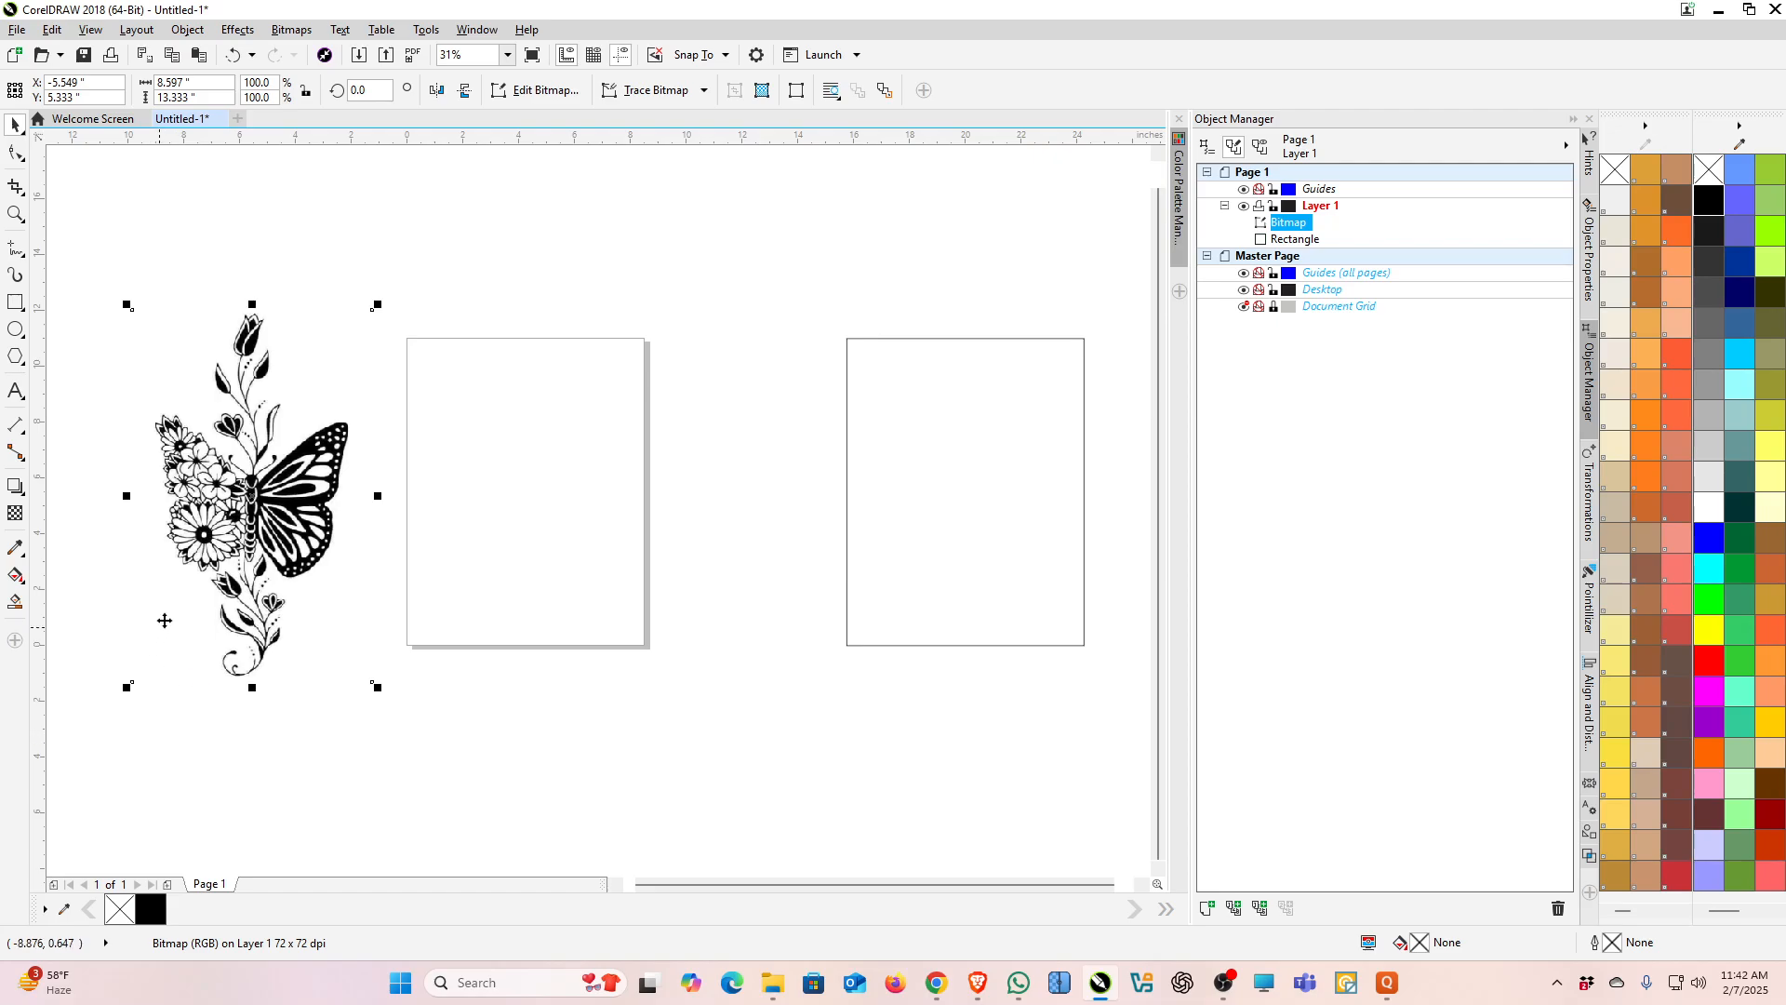
# Step: Create another page-sized rectangle, then select all objects on the canvas and delete them
pyautogui.doubleClick(15, 302)
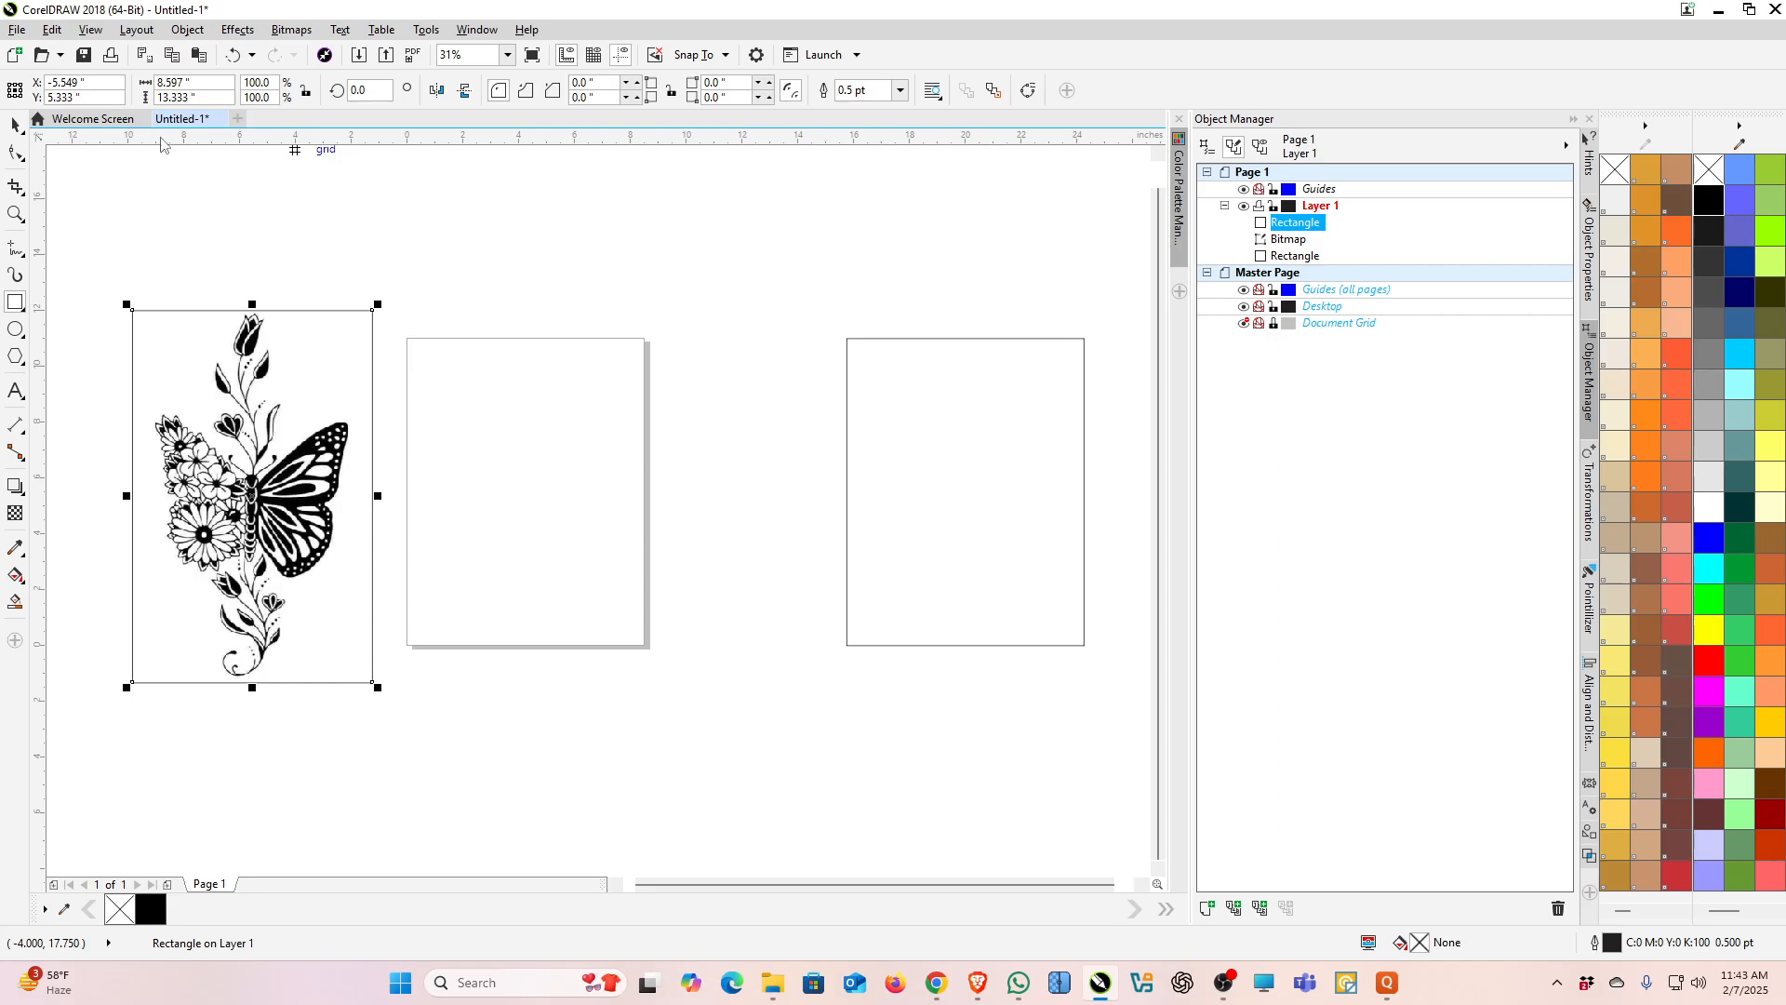
pyautogui.click(15, 124)
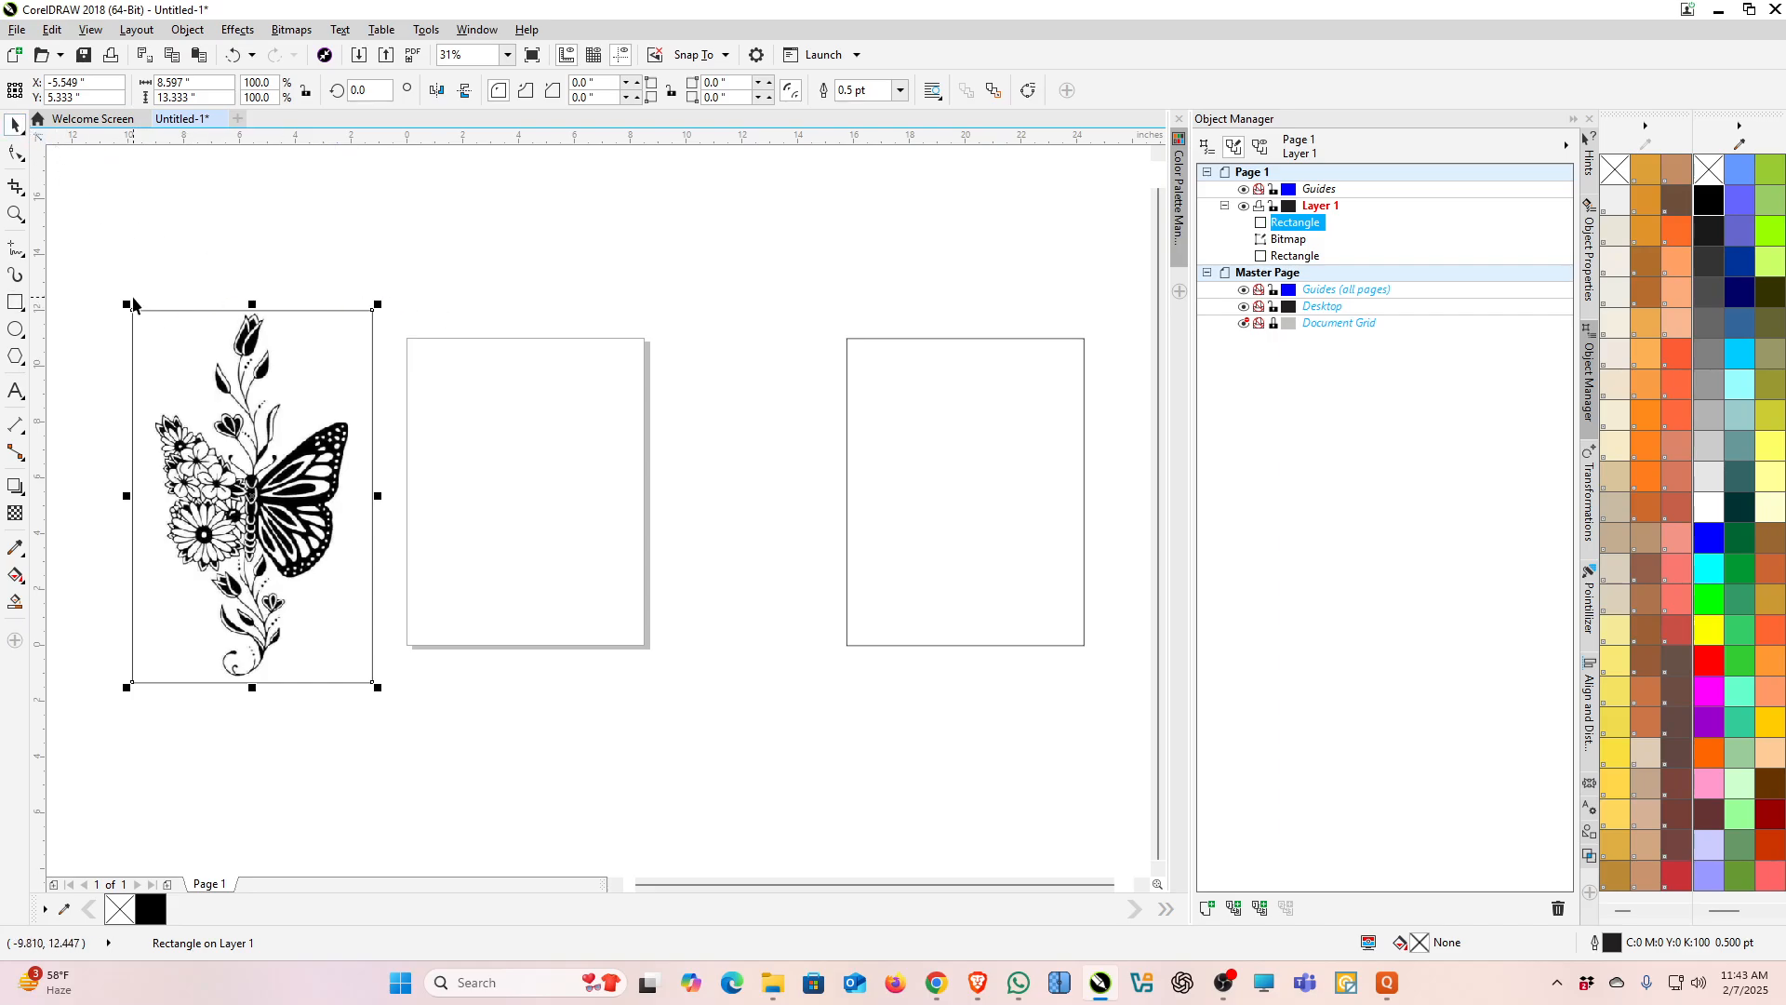
pyautogui.moveTo(106, 276); pyautogui.dragTo(1099, 844)
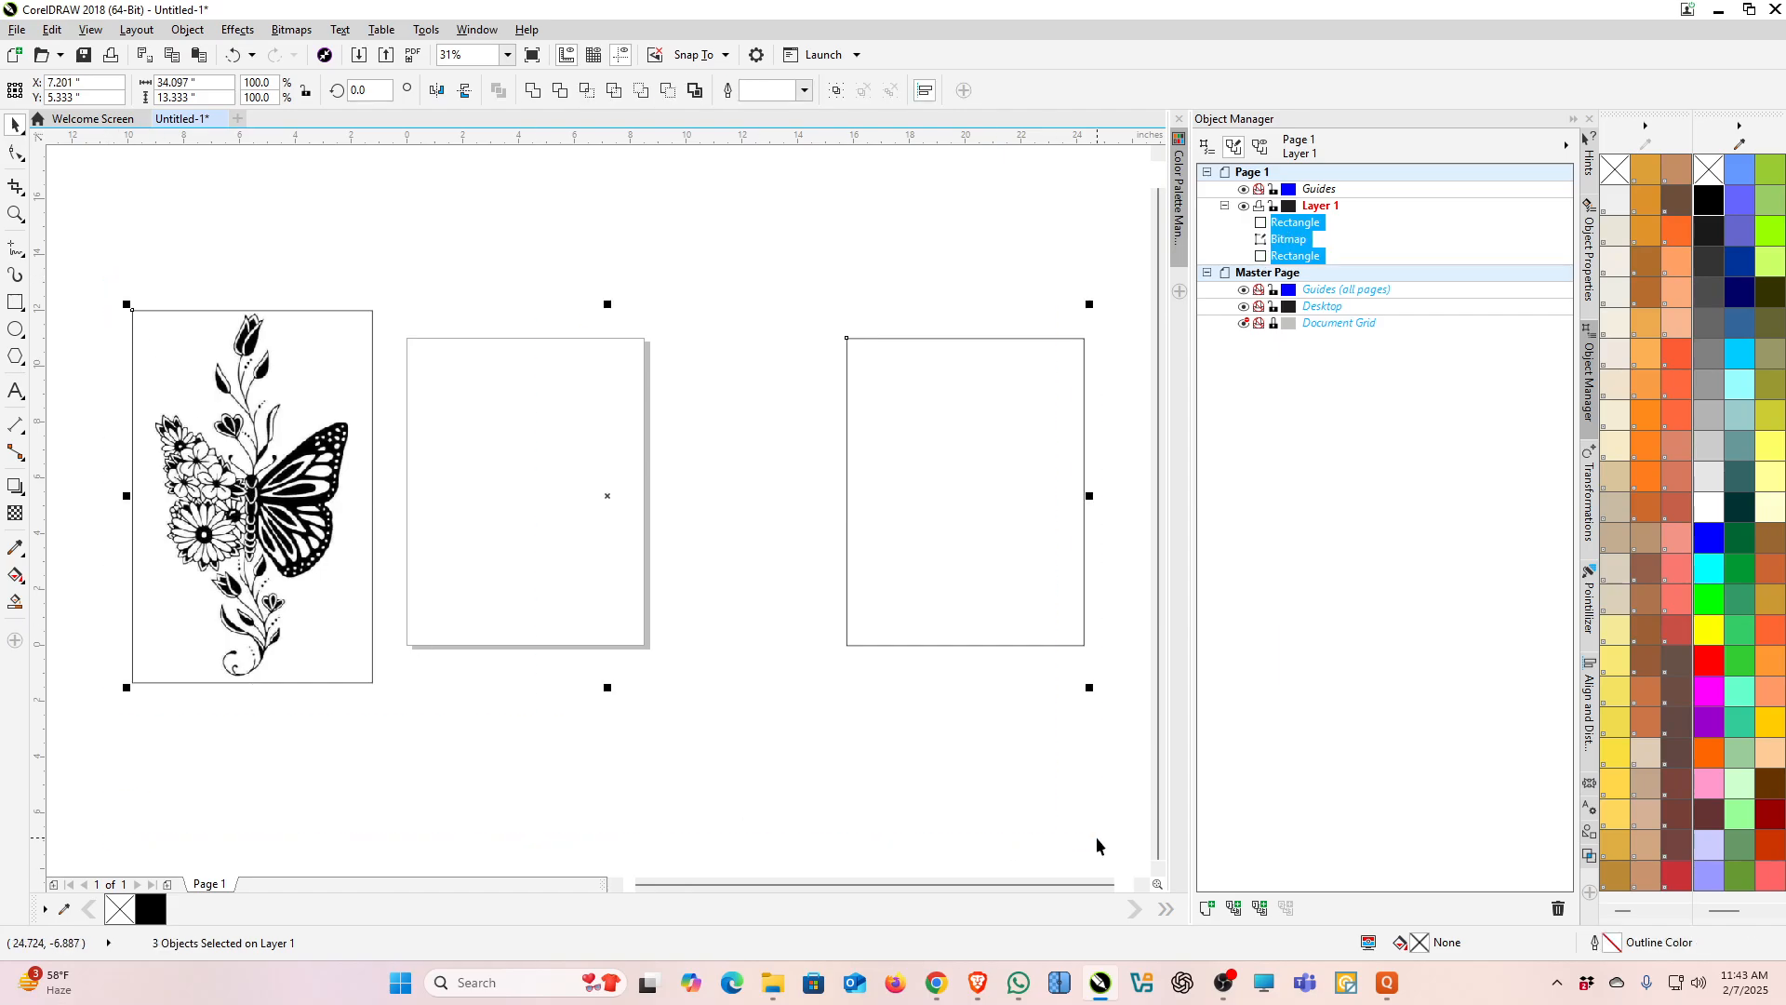
pyautogui.press('Delete')
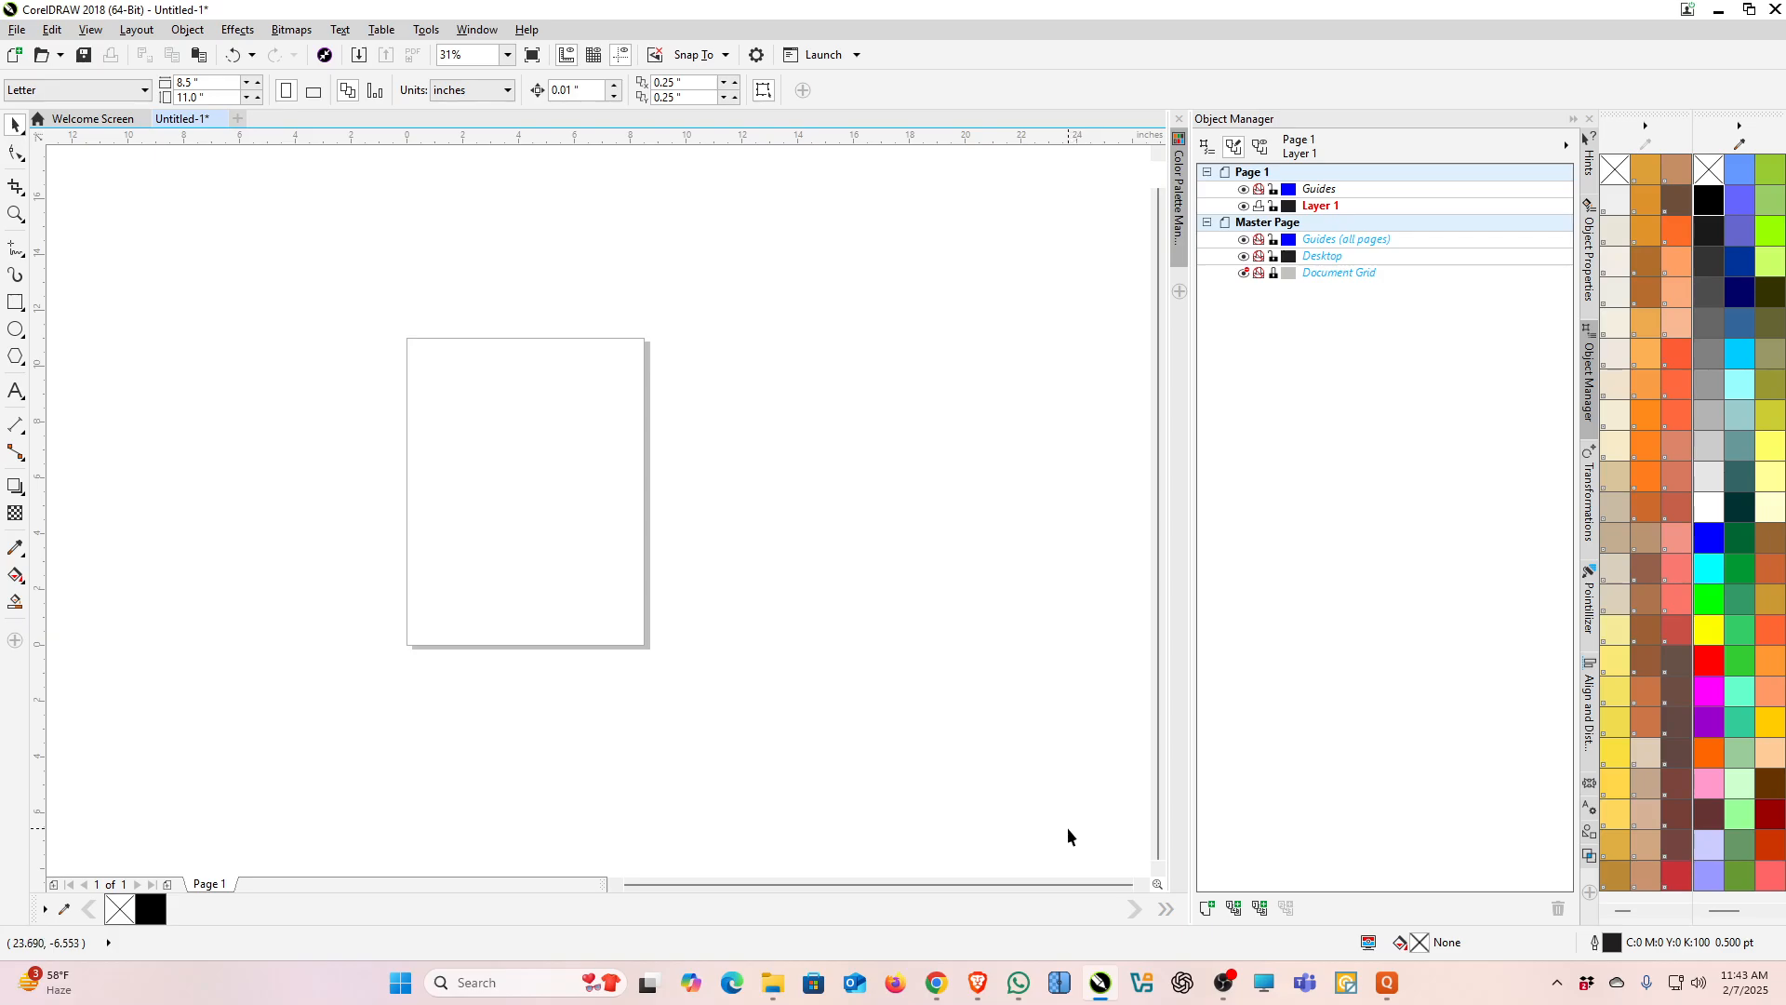